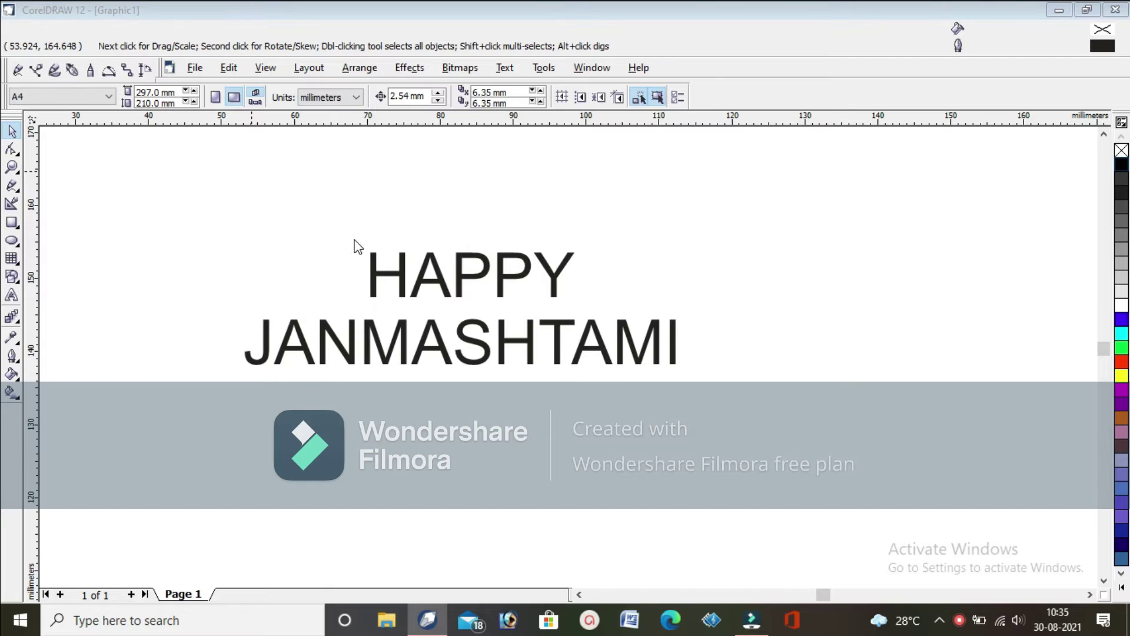
# - Import the Desktop JPG starting with EfH1mkjU4AAhF71 and place it about 51.4 mm wide and 38.6 mm high
pyautogui.click(328, 244)
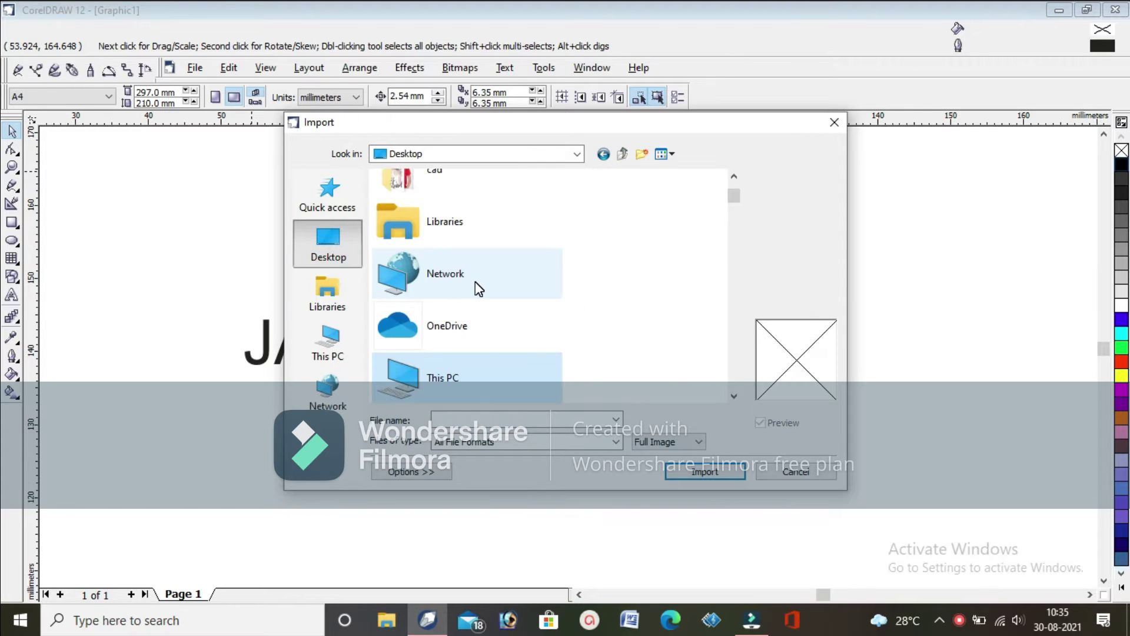
pyautogui.scroll(-5, 478, 288)
pyautogui.scroll(2, 487, 282)
pyautogui.doubleClick(448, 301)
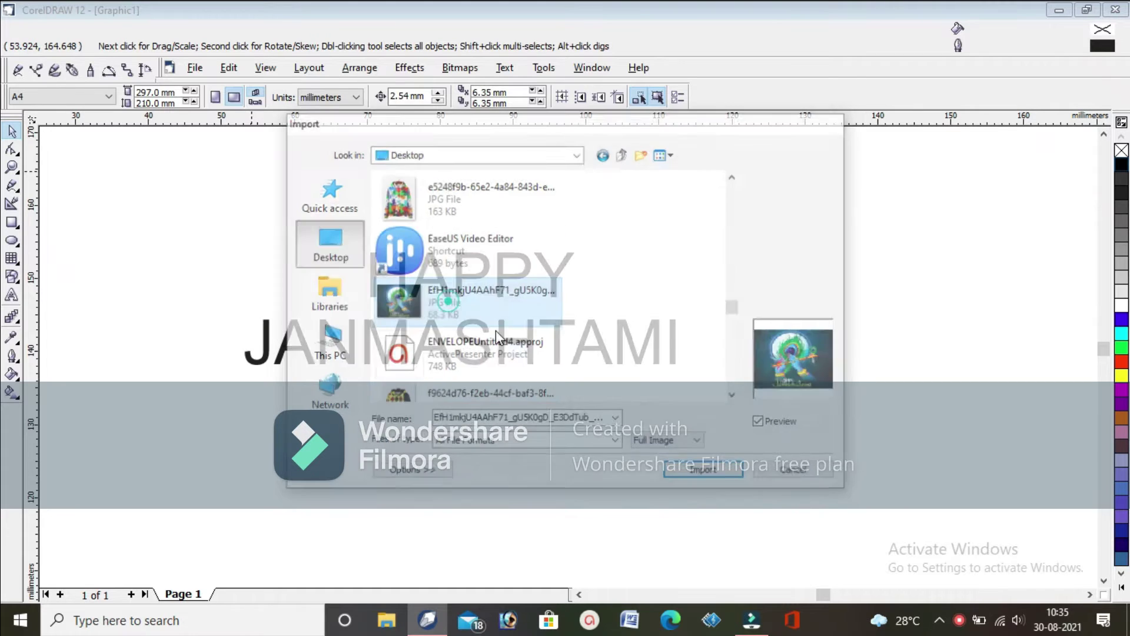
pyautogui.moveTo(179, 177); pyautogui.dragTo(890, 459)
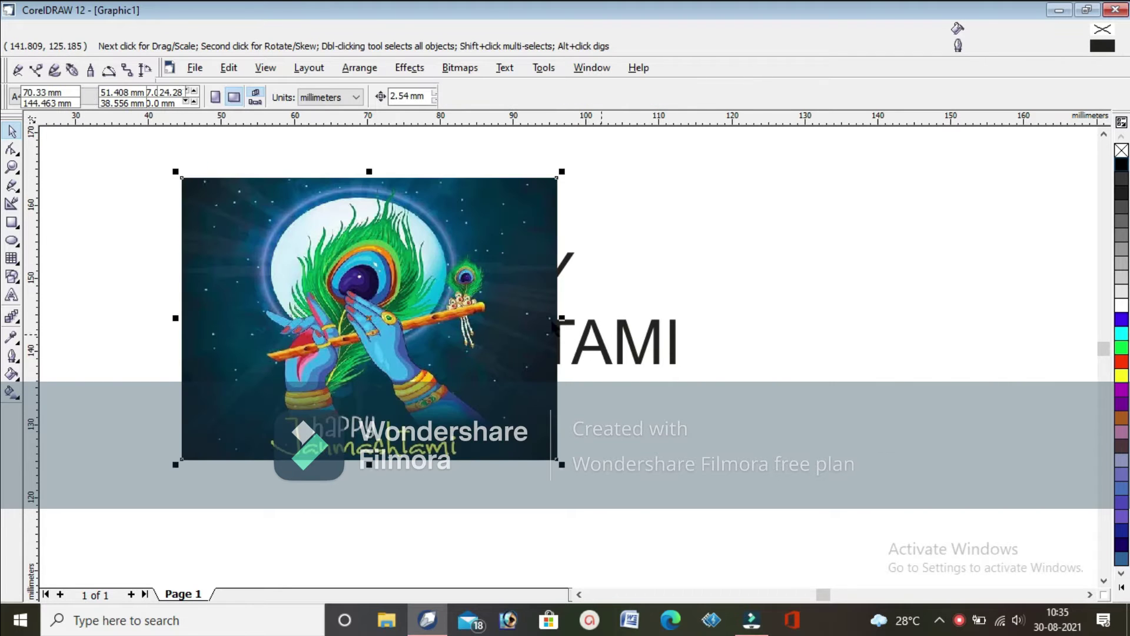
# - Move the imported picture to the right of the text and place a duplicate of it on the left side
pyautogui.click(368, 303)
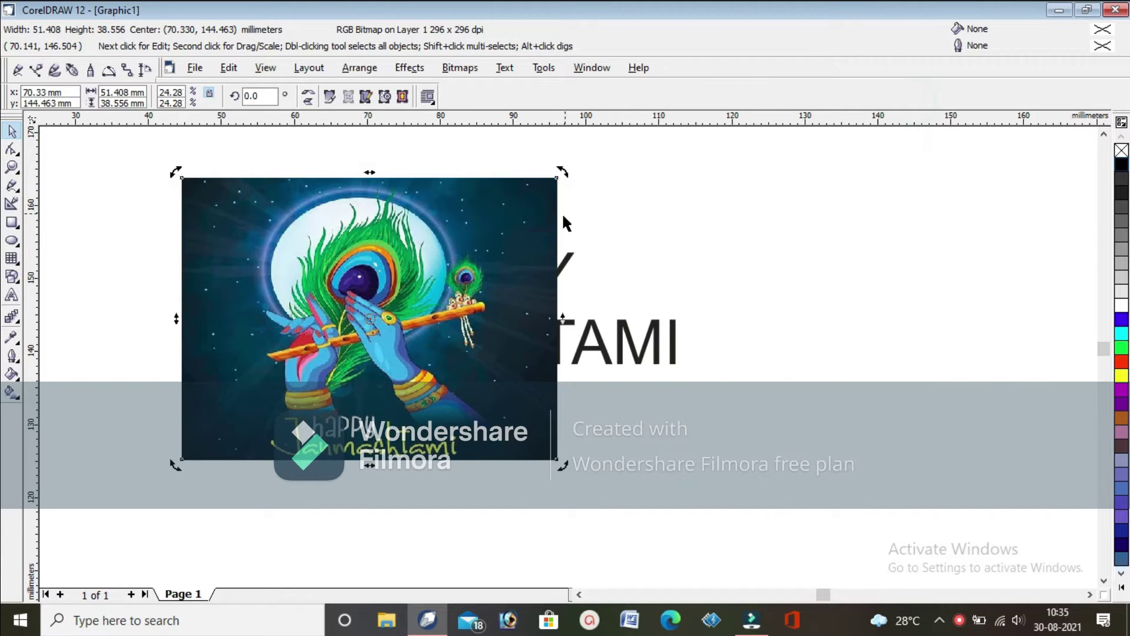
pyautogui.moveTo(344, 261); pyautogui.dragTo(855, 247)
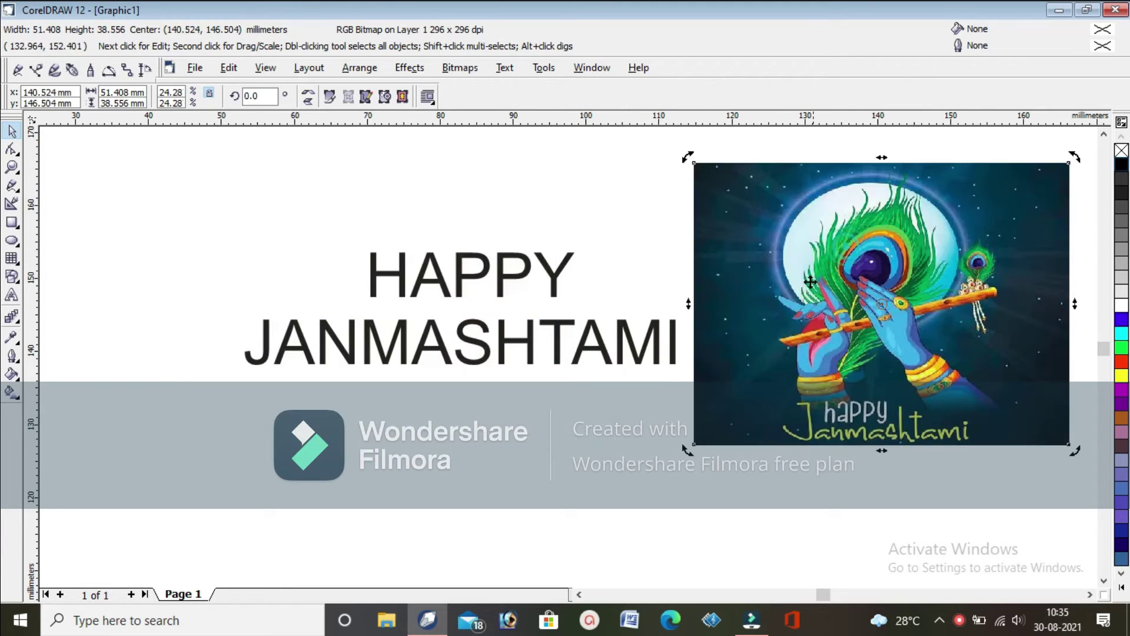
pyautogui.click(775, 311)
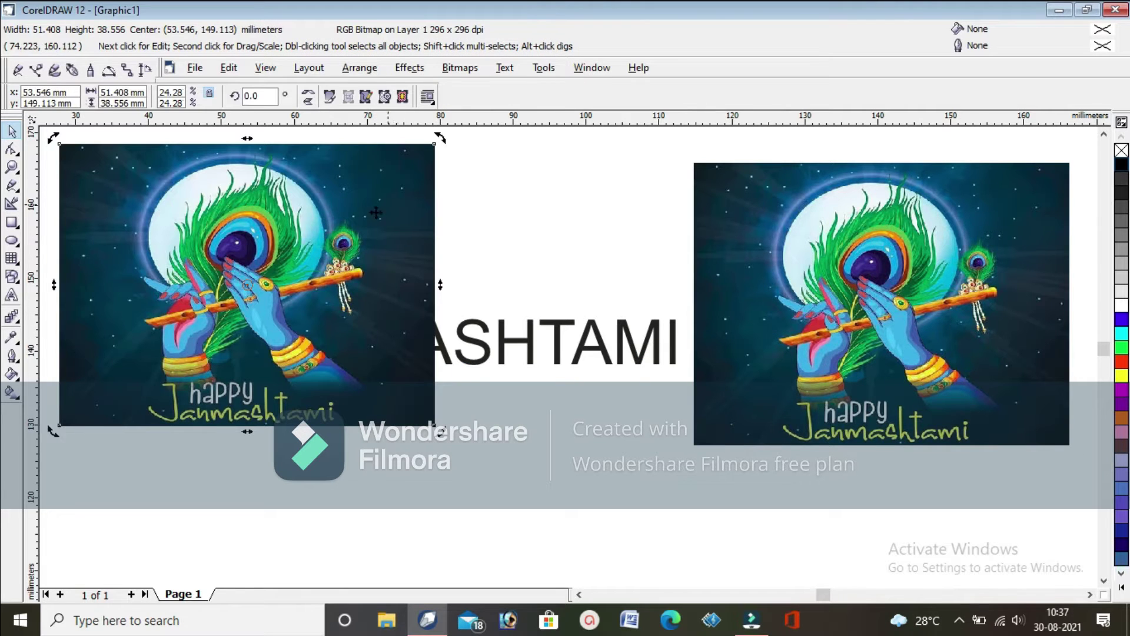
# - Send the left copy of the picture to the back, behind the text
pyautogui.click(360, 68)
pyautogui.moveTo(513, 140)
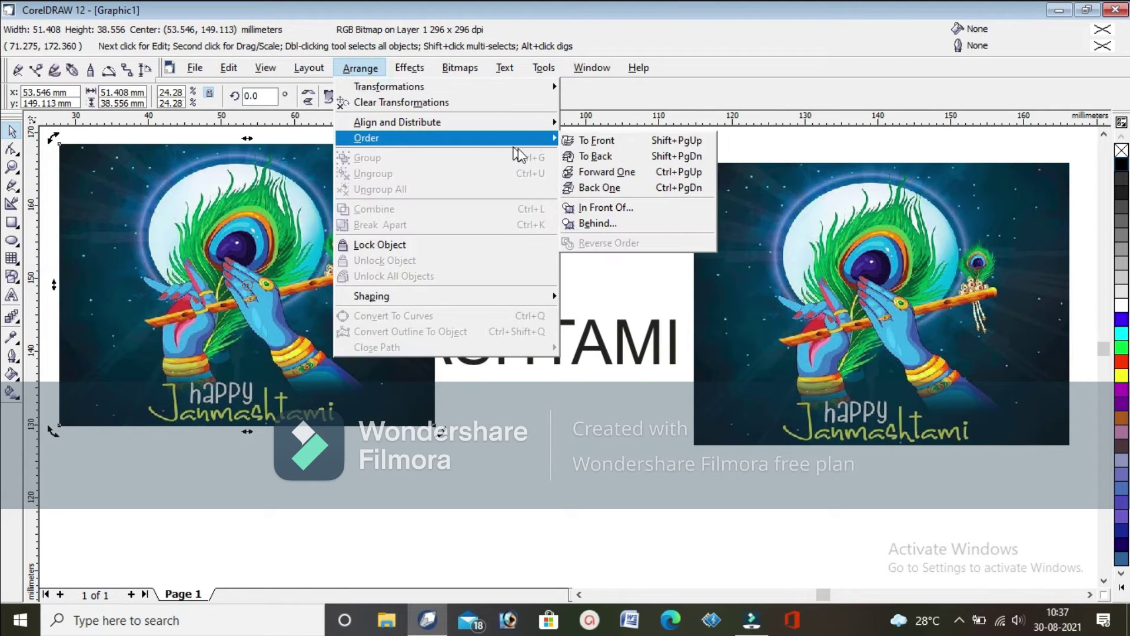
pyautogui.click(591, 157)
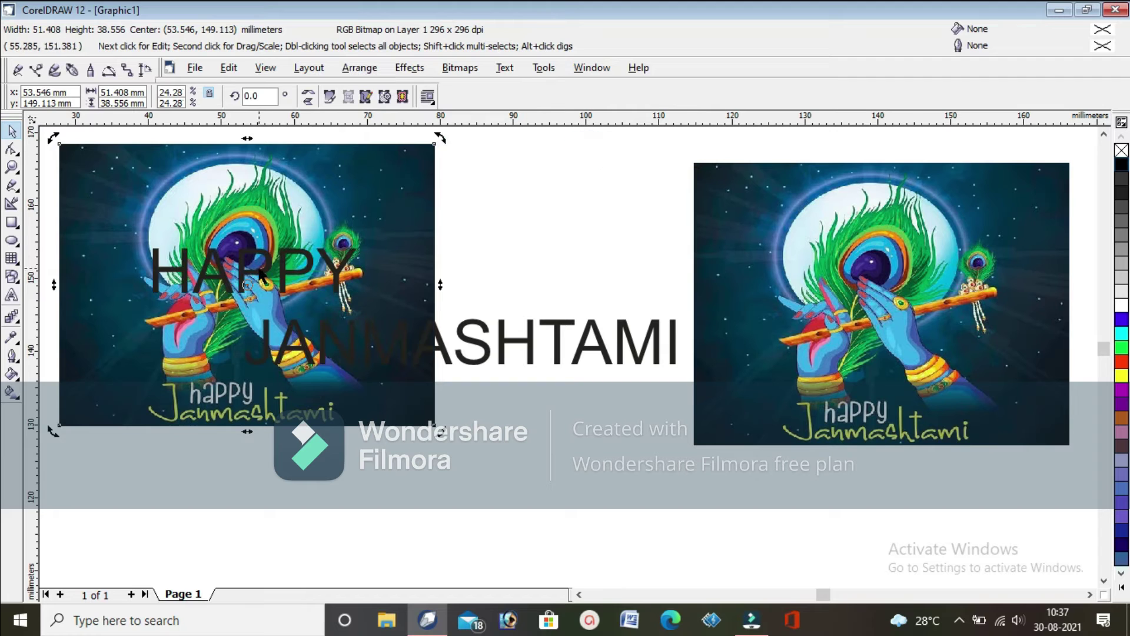
# - Shrink the HAPPY text to about 15.5 pt and position it over the peacock feather in the left picture
pyautogui.click(262, 277)
pyautogui.moveTo(255, 274); pyautogui.dragTo(249, 259)
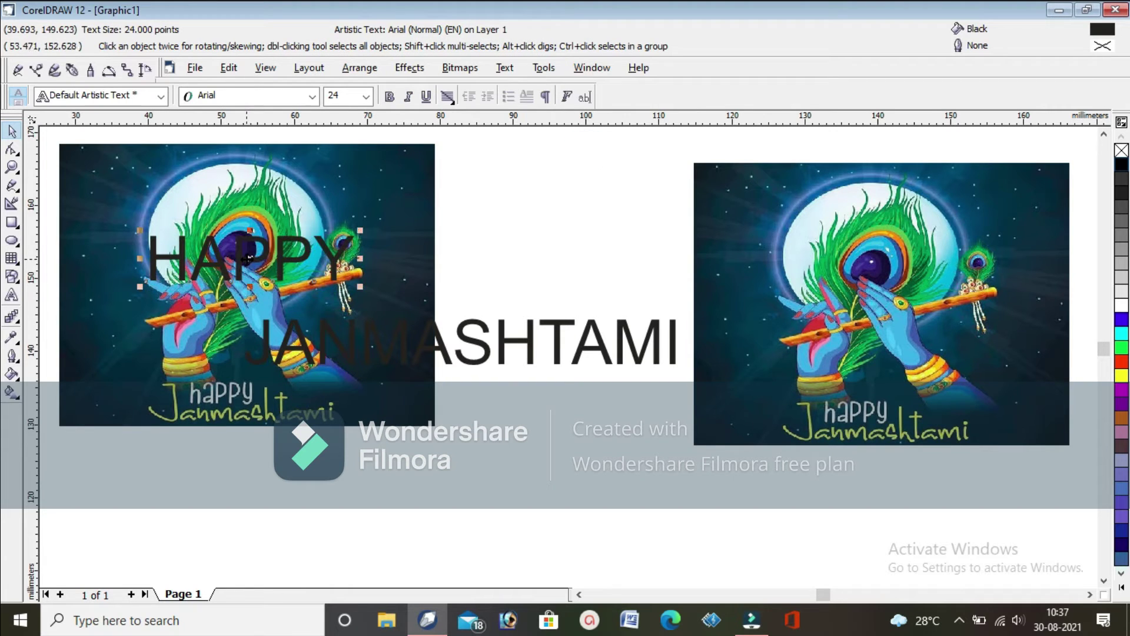
pyautogui.moveTo(360, 230); pyautogui.dragTo(286, 246)
pyautogui.moveTo(212, 265); pyautogui.dragTo(235, 261)
pyautogui.click(253, 223)
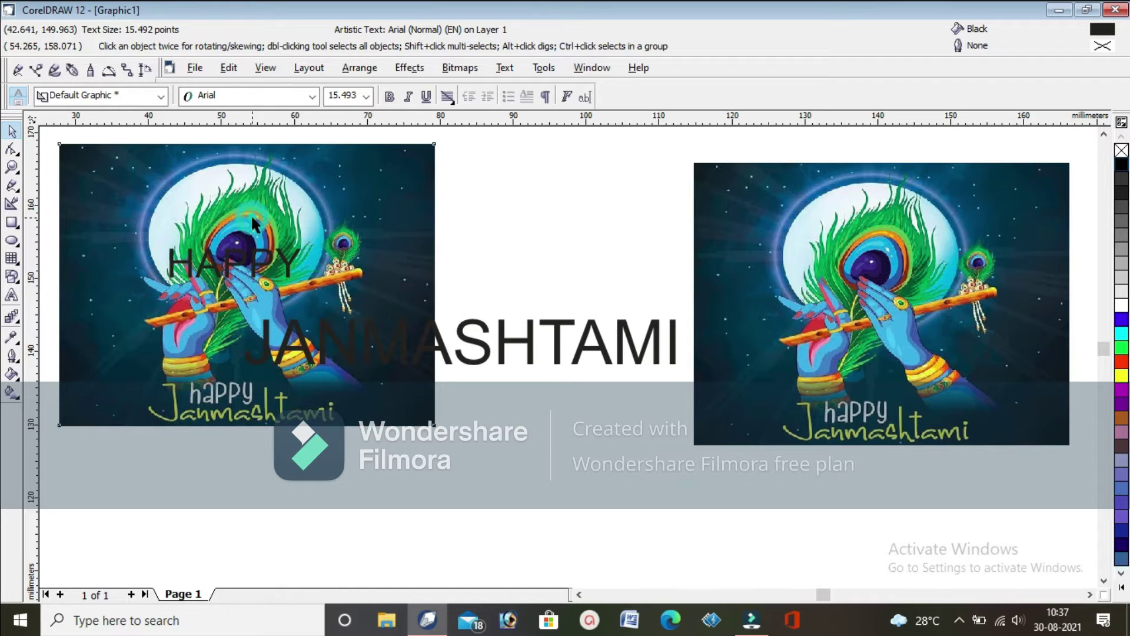
# - Shrink the JANMASHTAMI text to about 6.4 pt over the feather in the right picture and bring it to the front
pyautogui.doubleClick(486, 365)
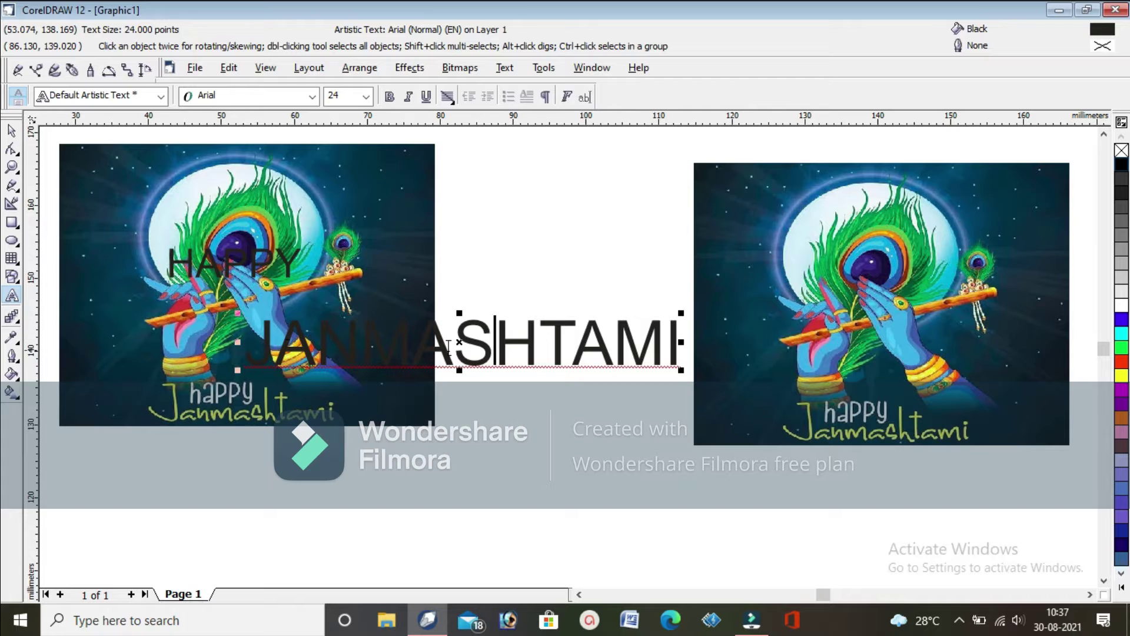
pyautogui.moveTo(461, 343); pyautogui.dragTo(855, 322)
pyautogui.moveTo(631, 351); pyautogui.dragTo(869, 290)
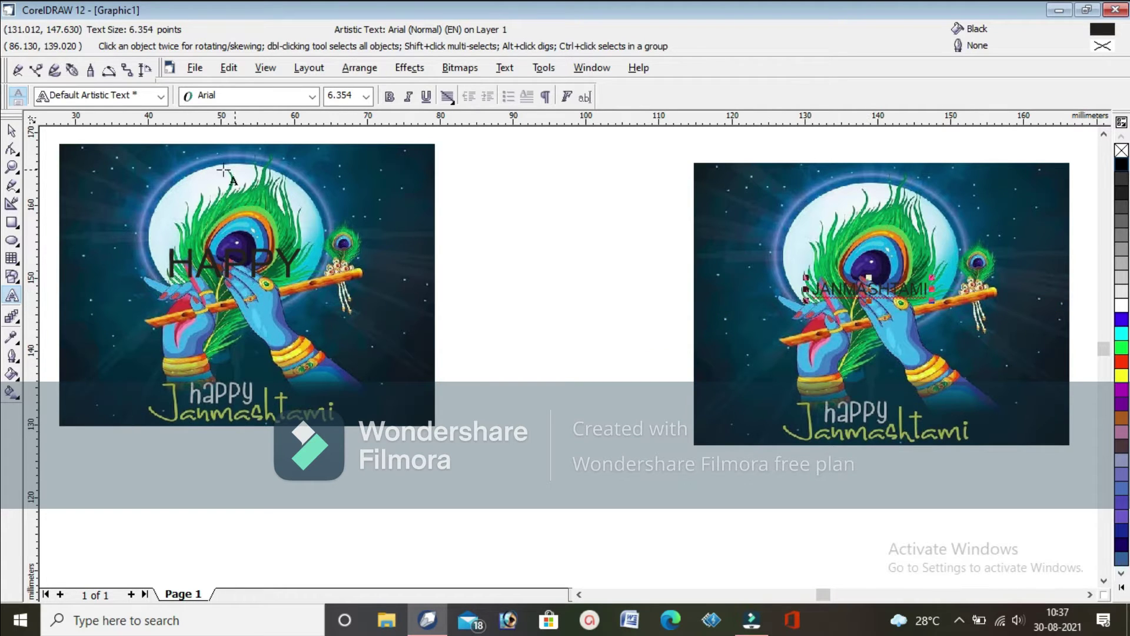
pyautogui.click(15, 133)
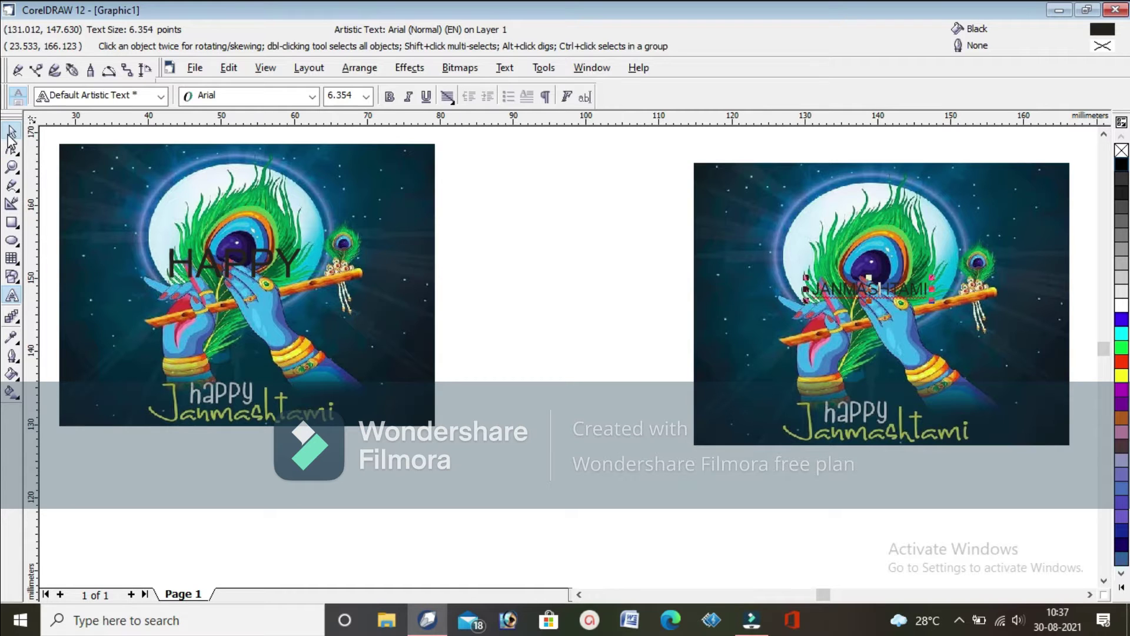
pyautogui.click(359, 67)
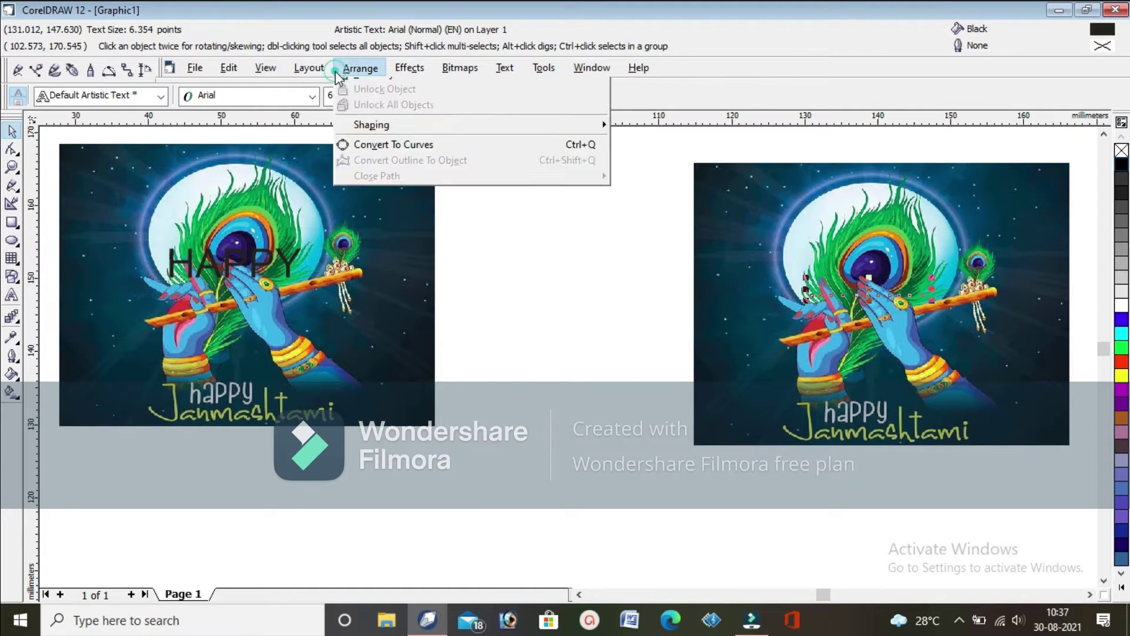
pyautogui.moveTo(407, 141)
pyautogui.click(638, 142)
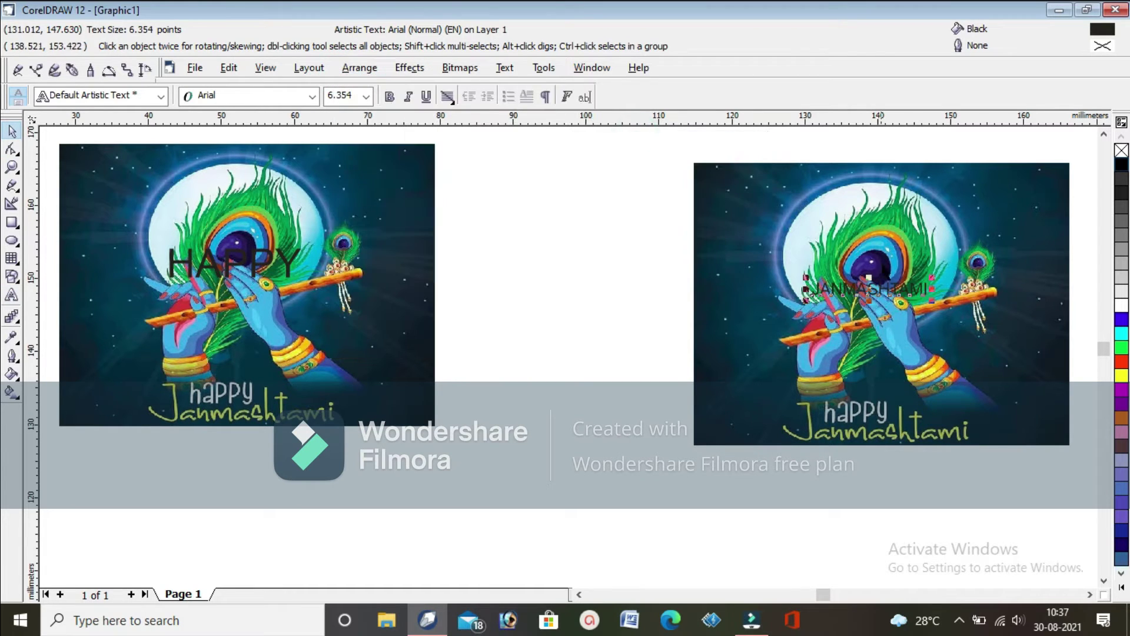
pyautogui.click(633, 238)
# - PowerClip the left picture inside the HAPPY text as its container
pyautogui.scroll(2, 159, 234)
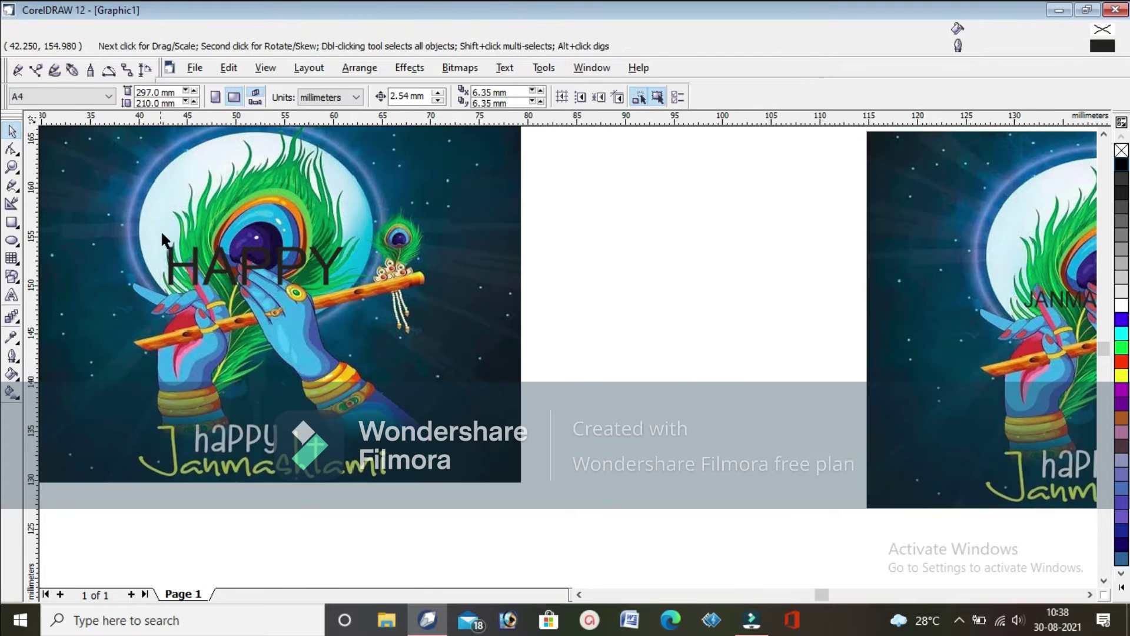
pyautogui.click(406, 196)
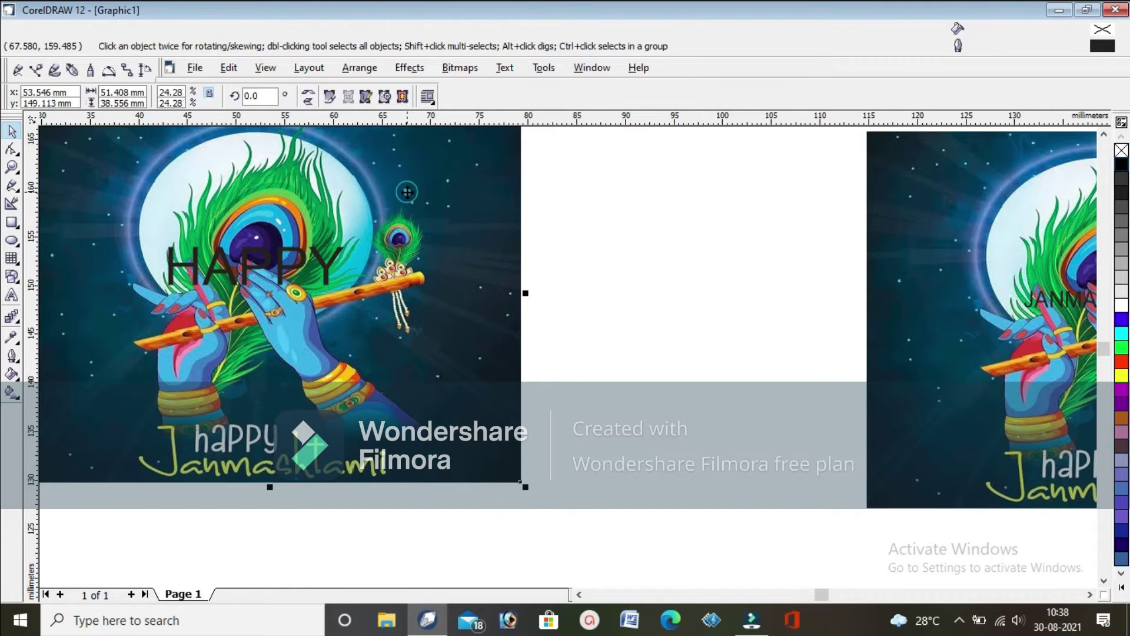
pyautogui.click(359, 68)
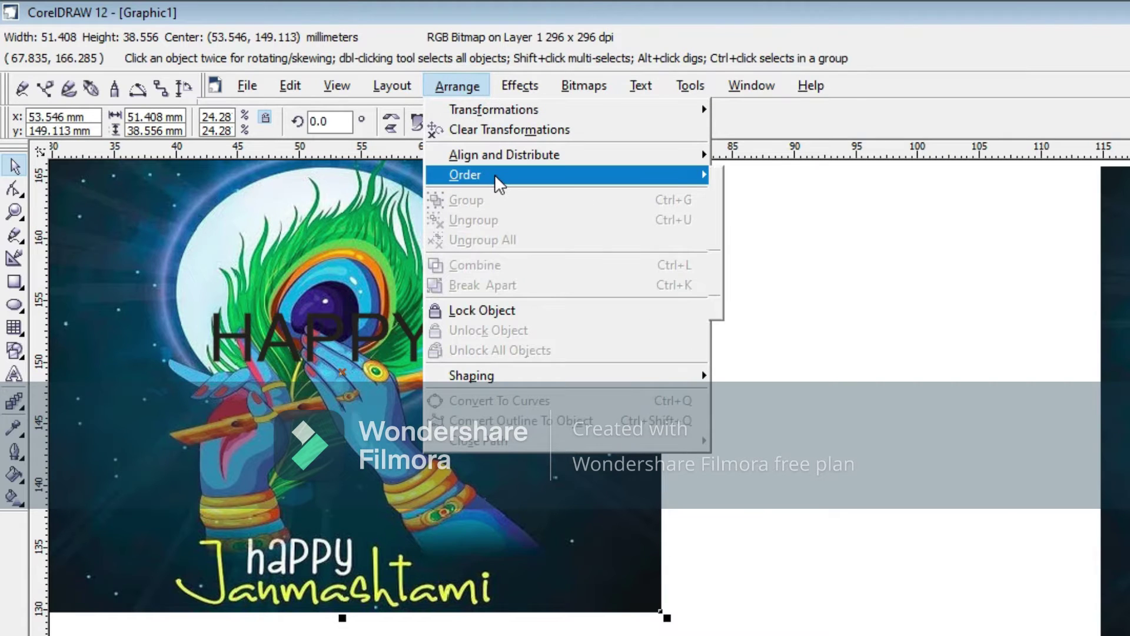
pyautogui.moveTo(494, 178)
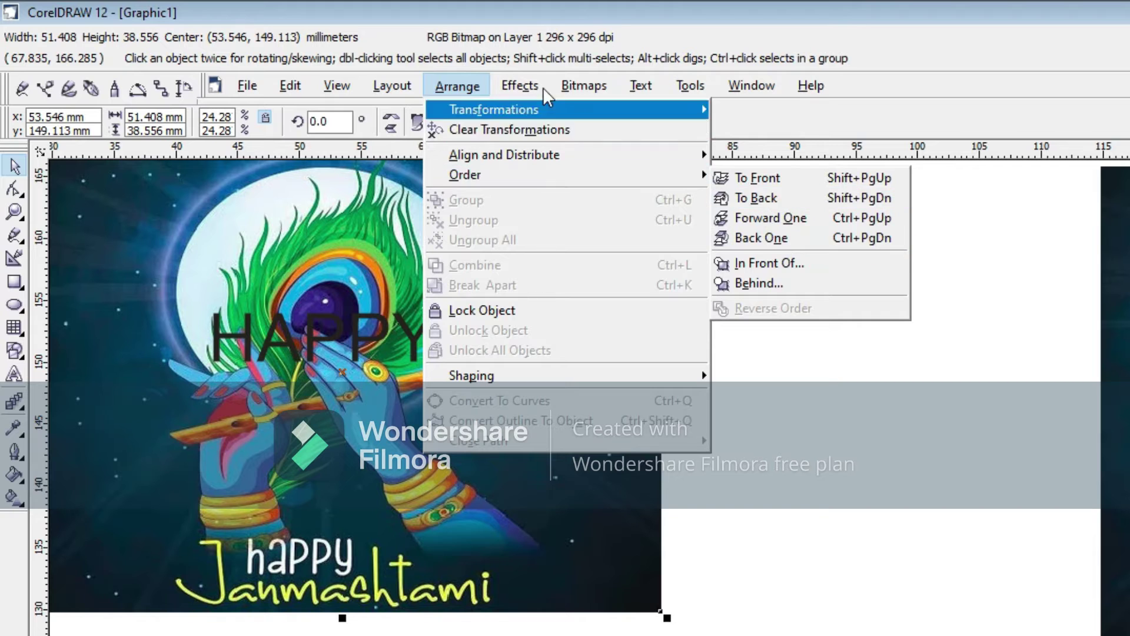
pyautogui.moveTo(520, 87)
pyautogui.click(588, 322)
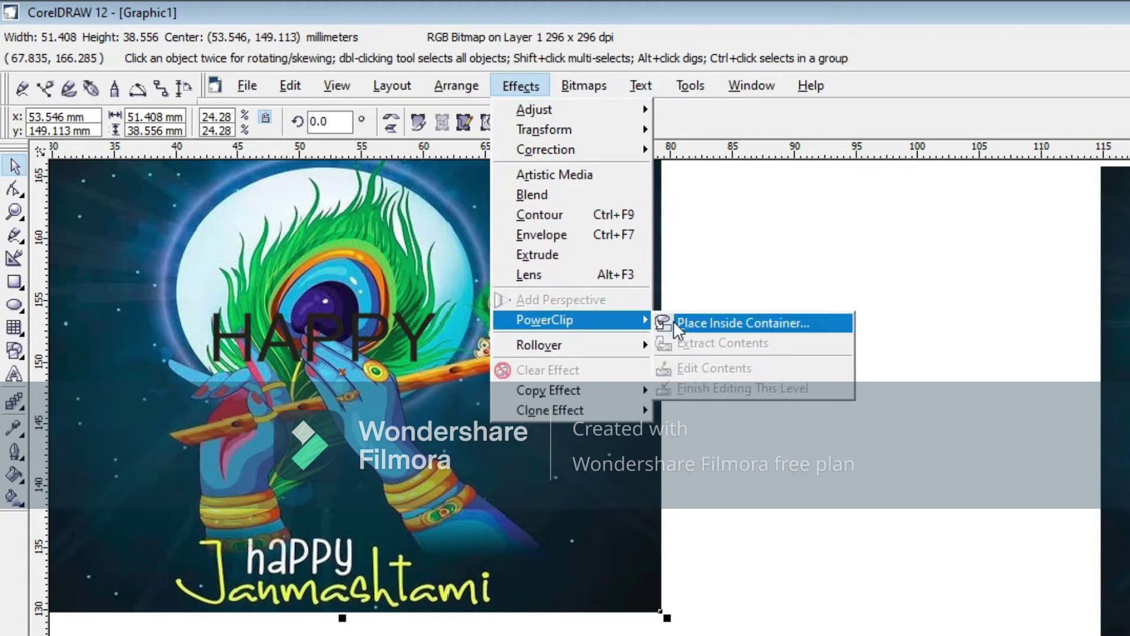
pyautogui.click(676, 322)
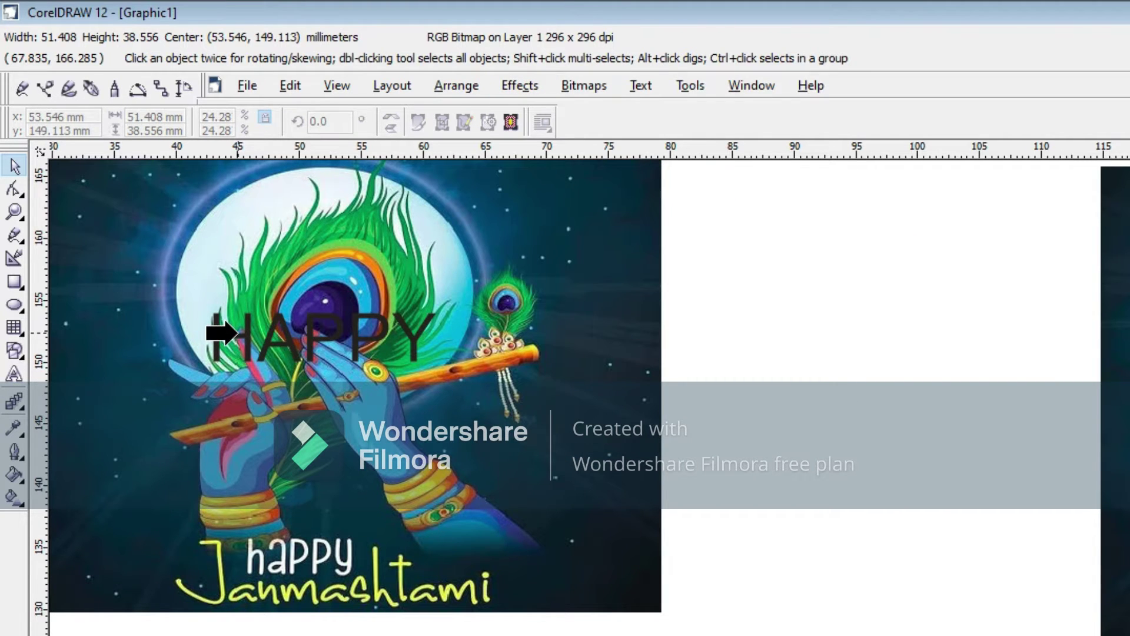
pyautogui.click(237, 334)
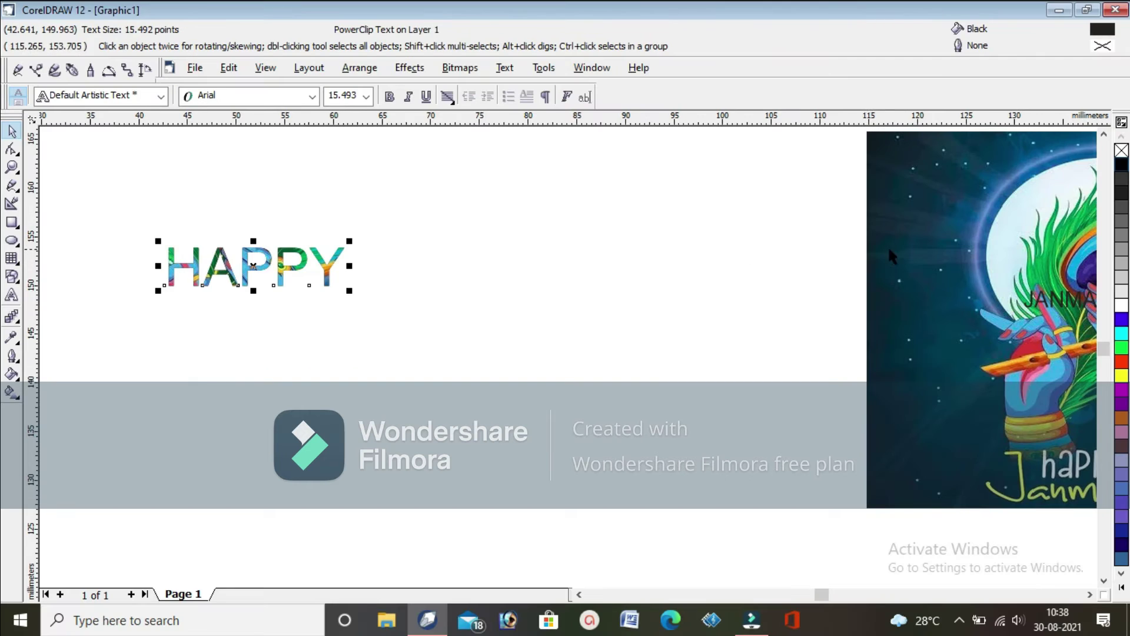
# - PowerClip the right picture inside the JANMASHTAMI text as its container
pyautogui.scroll(-1, 680, 352)
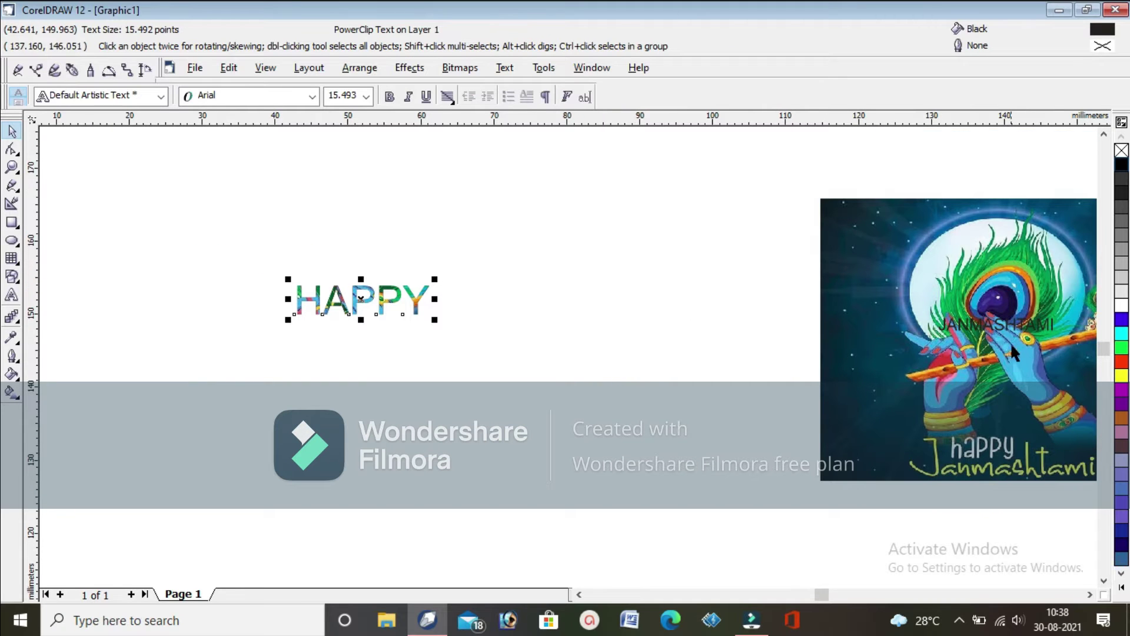
pyautogui.scroll(2, 1044, 353)
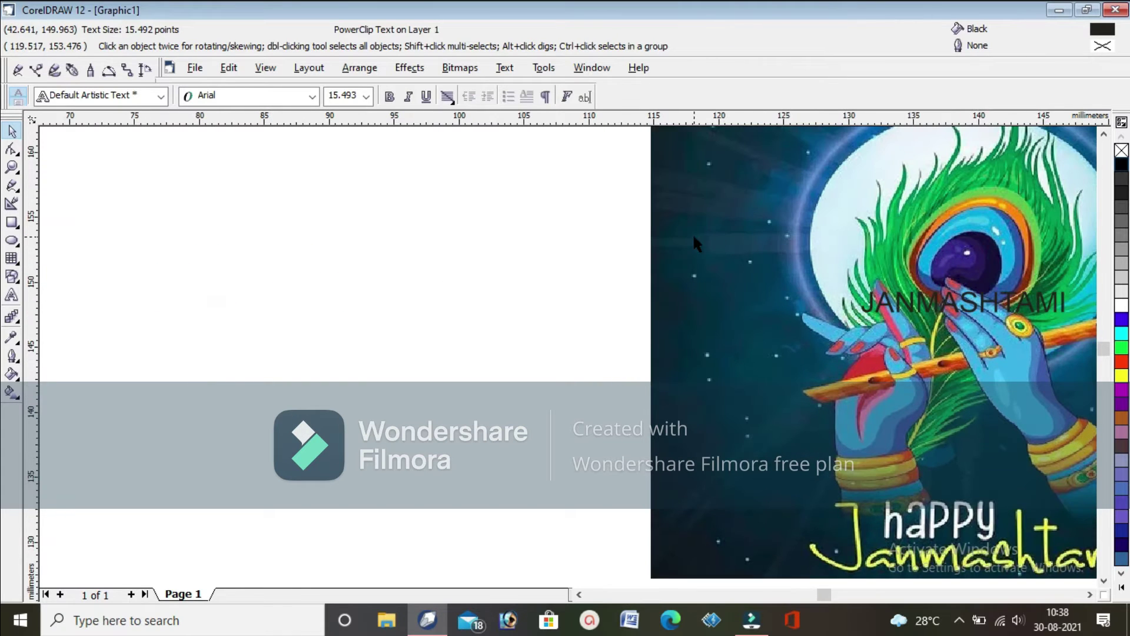
pyautogui.click(695, 237)
pyautogui.click(411, 68)
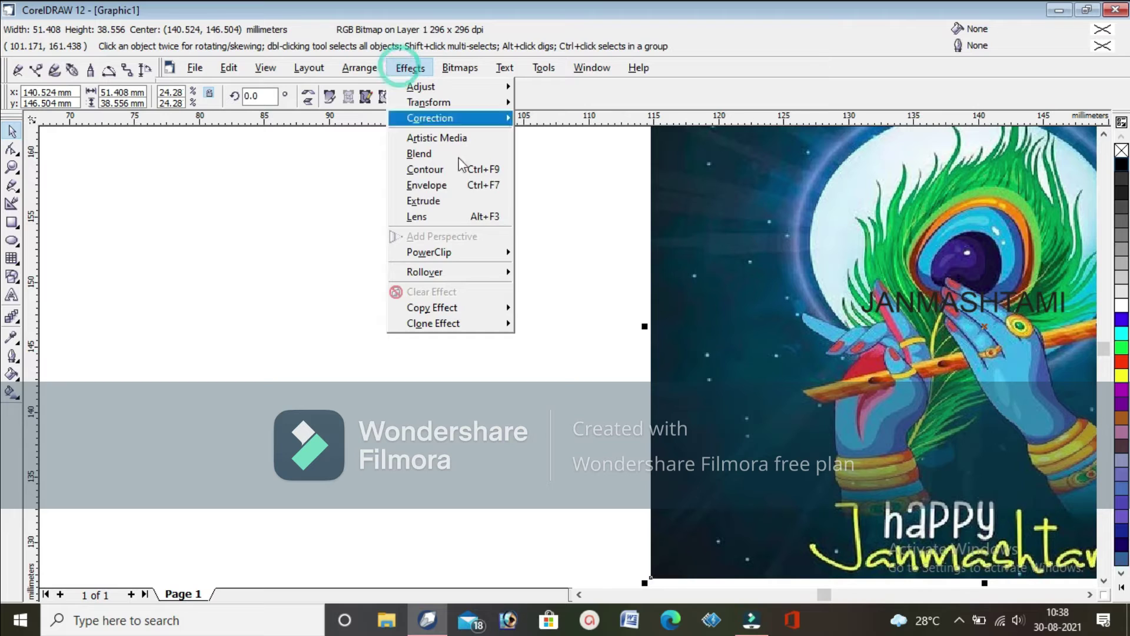
pyautogui.moveTo(467, 259)
pyautogui.click(556, 251)
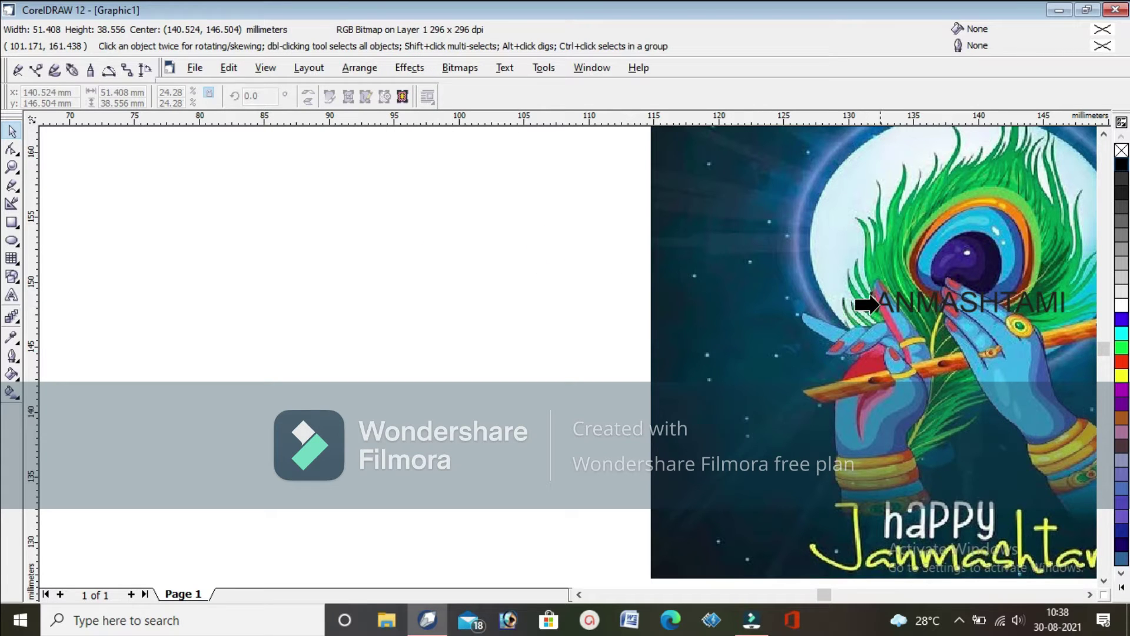
pyautogui.click(880, 304)
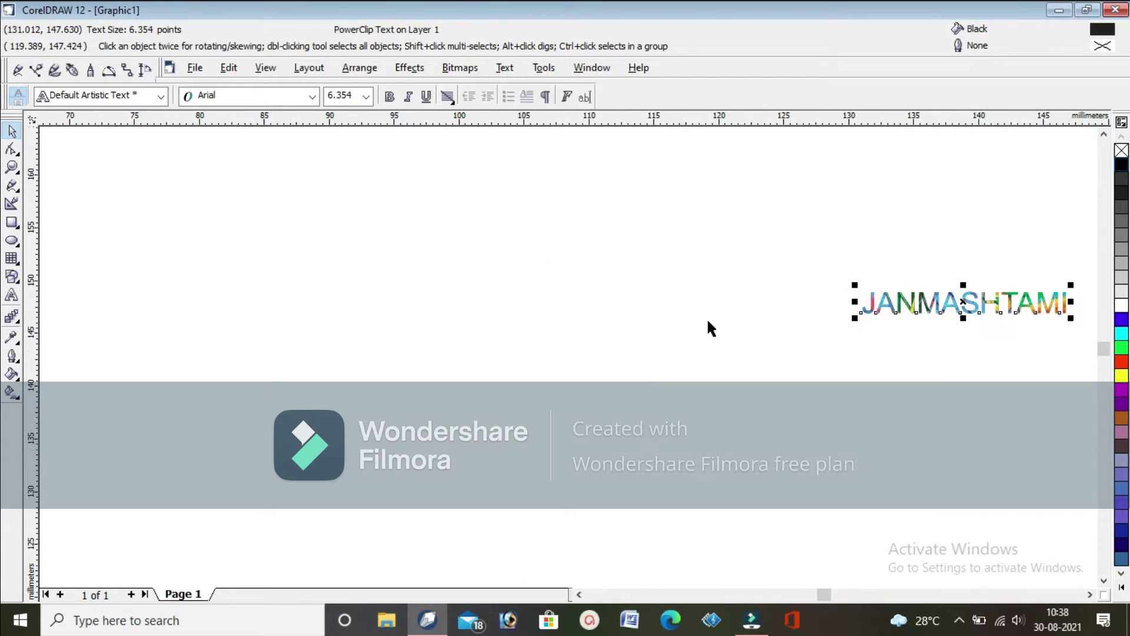
# - Bring the picture-filled HAPPY and JANMASHTAMI texts close together and enlarge JANMASHTAMI to about 73.5 pt
pyautogui.scroll(-1, 708, 323)
pyautogui.moveTo(241, 279); pyautogui.dragTo(480, 241)
pyautogui.click(810, 302)
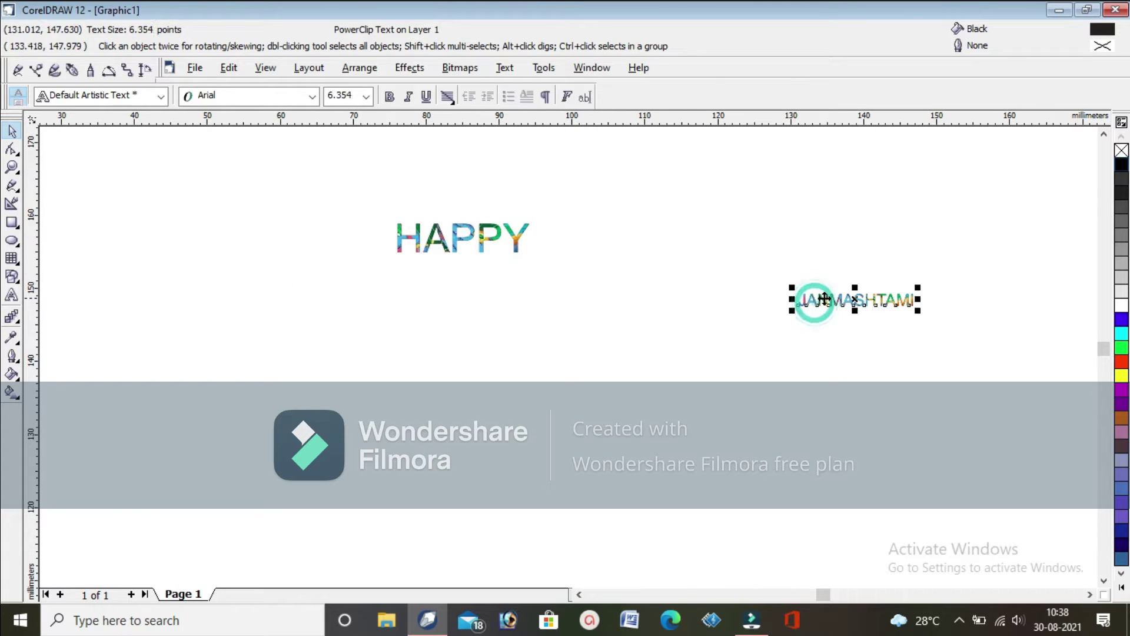
pyautogui.moveTo(841, 301); pyautogui.dragTo(659, 365)
pyautogui.click(436, 281)
pyautogui.click(586, 301)
pyautogui.scroll(-5, 487, 313)
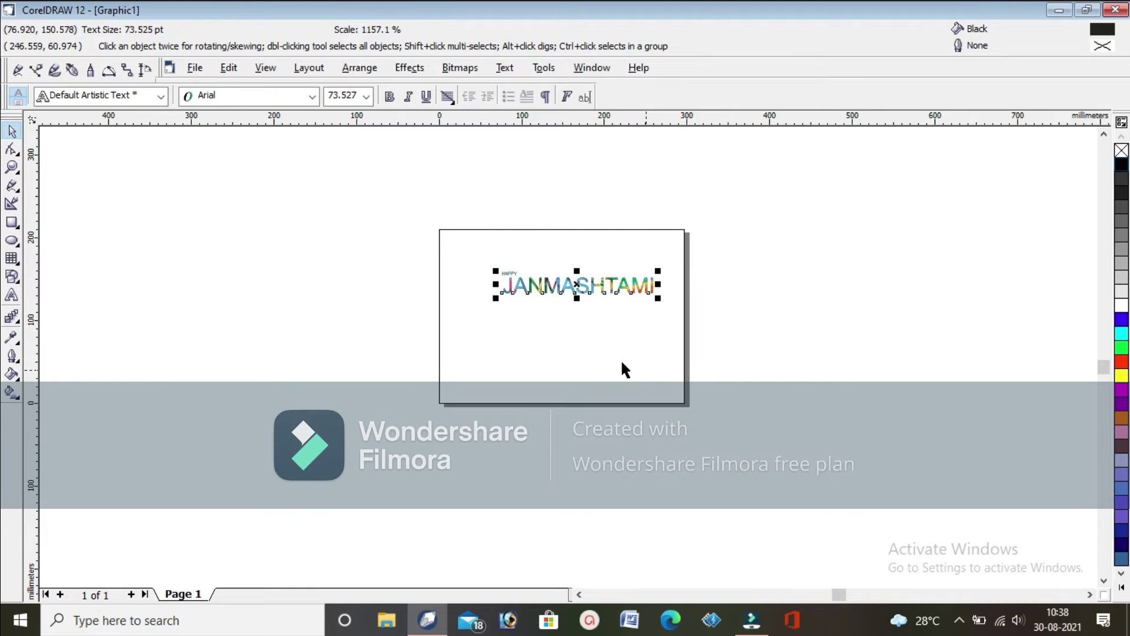
# - Enlarge the HAPPY text to about 82.7 pt and place it in the upper middle of the page
pyautogui.click(511, 276)
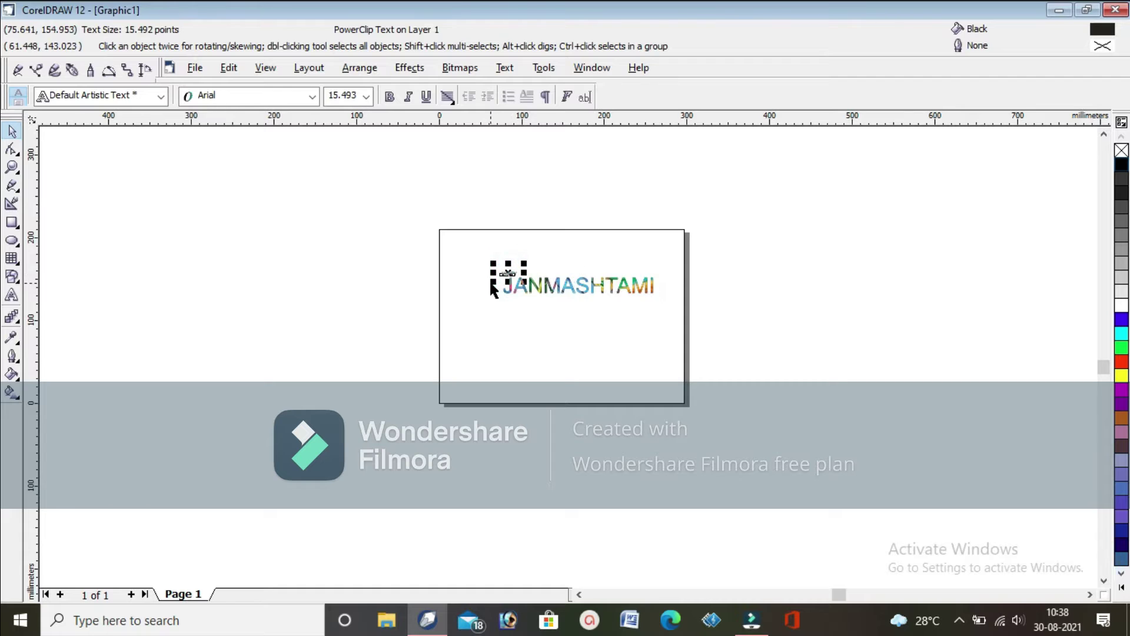
pyautogui.moveTo(493, 283); pyautogui.dragTo(561, 318)
# - Place JANMASHTAMI below HAPPY, enlarge it to about 105.7 pt and centre it across the page
pyautogui.click(548, 291)
pyautogui.moveTo(486, 330); pyautogui.dragTo(445, 359)
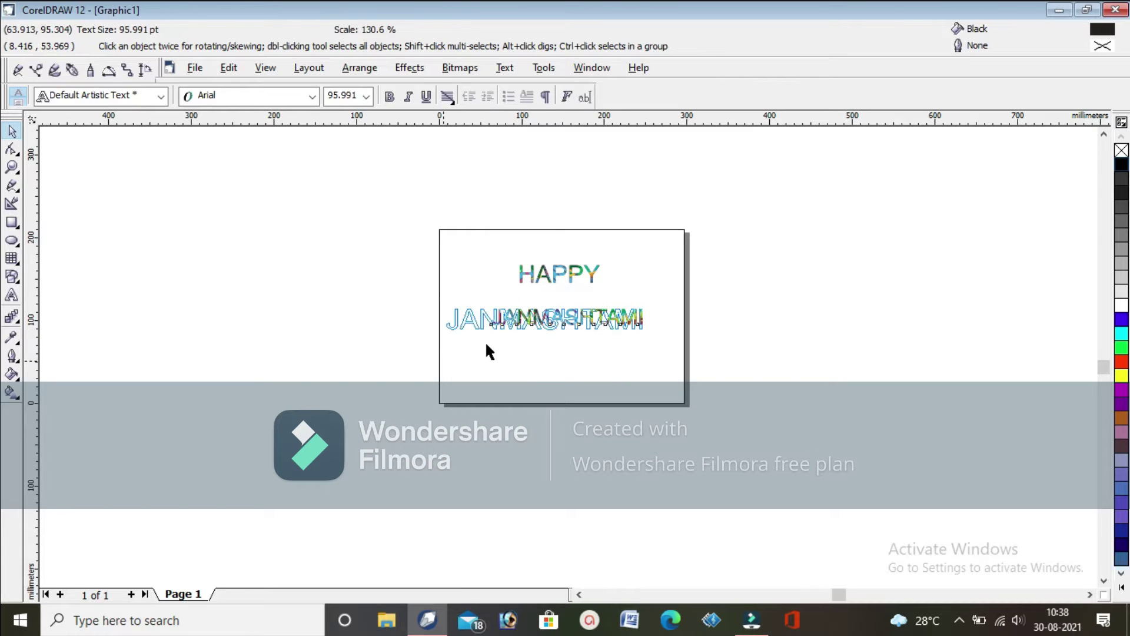
pyautogui.moveTo(540, 320); pyautogui.dragTo(560, 340)
pyautogui.moveTo(460, 354)
pyautogui.mouseDown()
pyautogui.moveTo(442, 369)
pyautogui.moveTo(439, 359)
pyautogui.mouseUp()
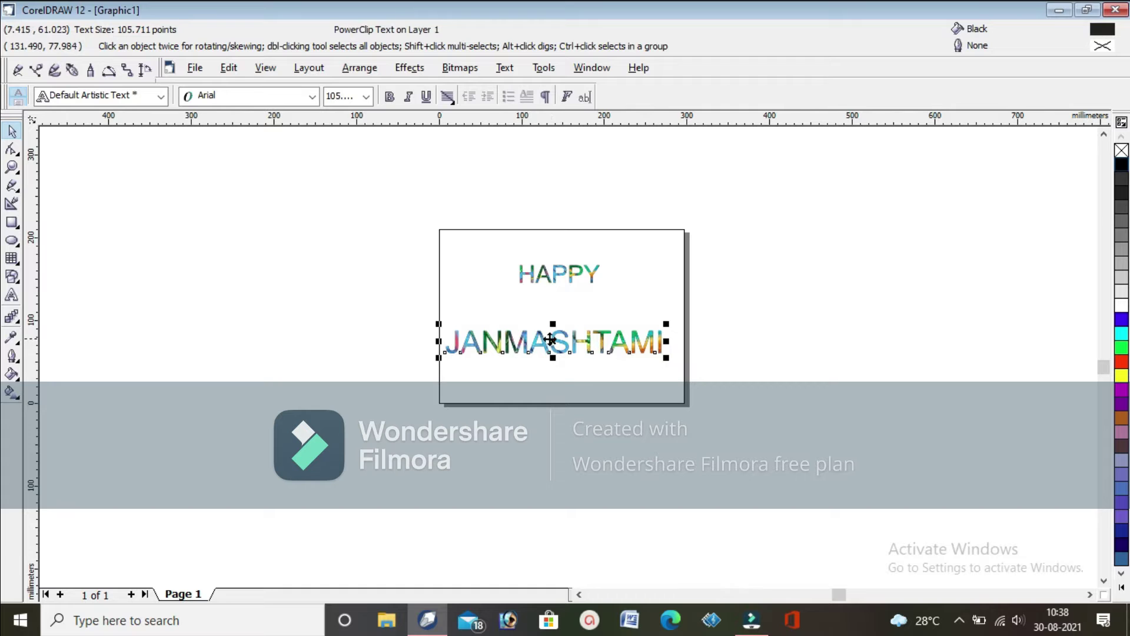
pyautogui.moveTo(552, 344); pyautogui.dragTo(564, 341)
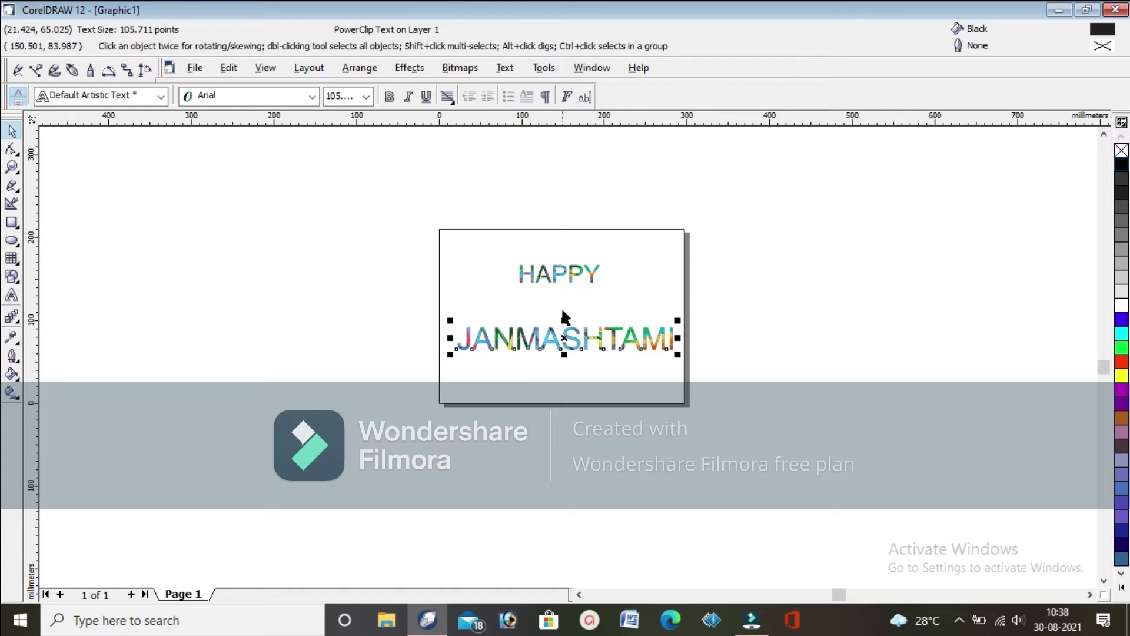
# - Move the HAPPY text down so it sits centred just above JANMASHTAMI
pyautogui.click(560, 273)
pyautogui.moveTo(560, 273); pyautogui.dragTo(565, 301)
pyautogui.scroll(2, 633, 336)
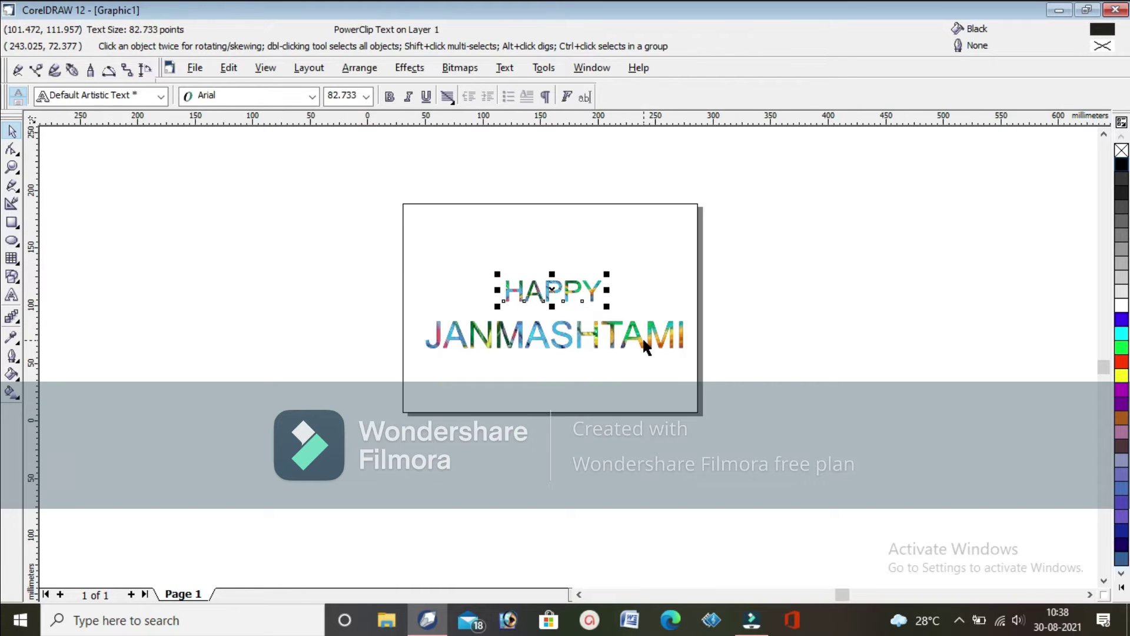
pyautogui.scroll(3, 558, 169)
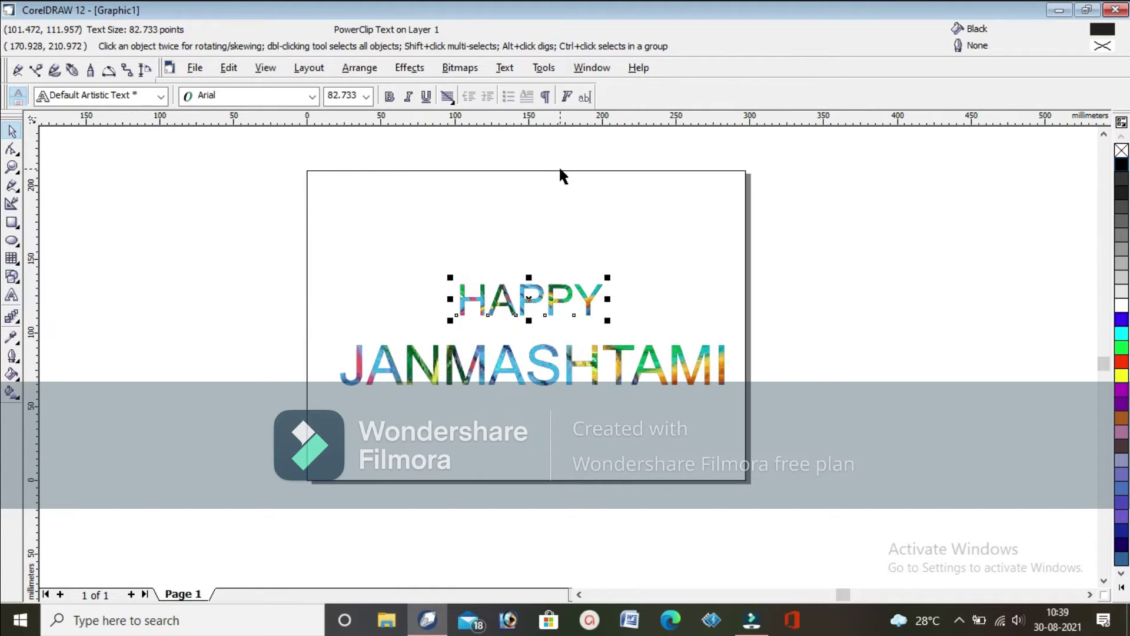
# - Move HAPPY up, enlarge it to about 117.4 pt and centre it in the upper part of the page
pyautogui.moveTo(518, 309); pyautogui.dragTo(518, 257)
pyautogui.moveTo(433, 279); pyautogui.dragTo(363, 295)
pyautogui.moveTo(486, 266); pyautogui.dragTo(530, 251)
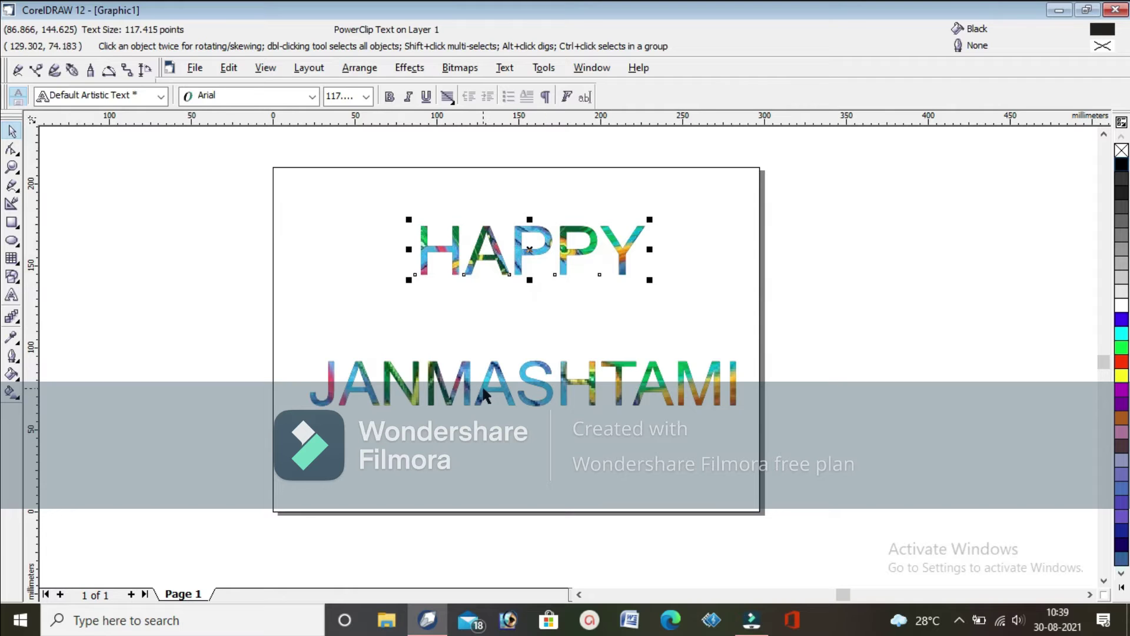
# - Enlarge JANMASHTAMI to about 112.1 pt and bring both words close together, one centred above the other across the page
pyautogui.click(482, 385)
pyautogui.moveTo(302, 408); pyautogui.dragTo(277, 428)
pyautogui.moveTo(509, 385); pyautogui.dragTo(518, 335)
pyautogui.click(516, 259)
pyautogui.moveTo(531, 247); pyautogui.dragTo(528, 260)
pyautogui.click(528, 327)
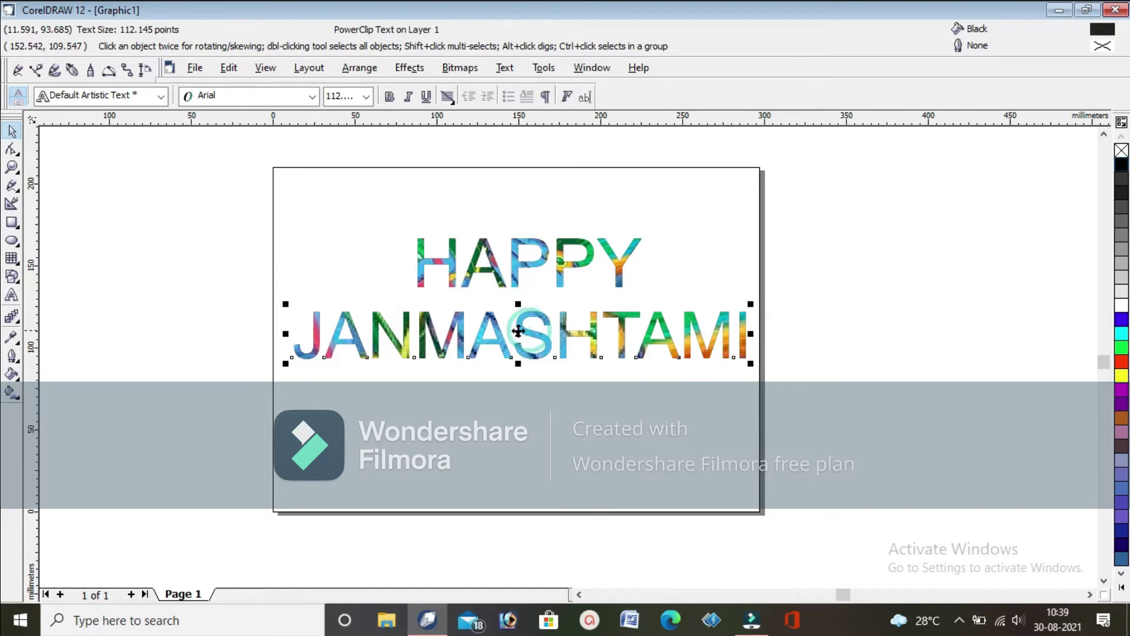
pyautogui.moveTo(518, 335); pyautogui.dragTo(520, 343)
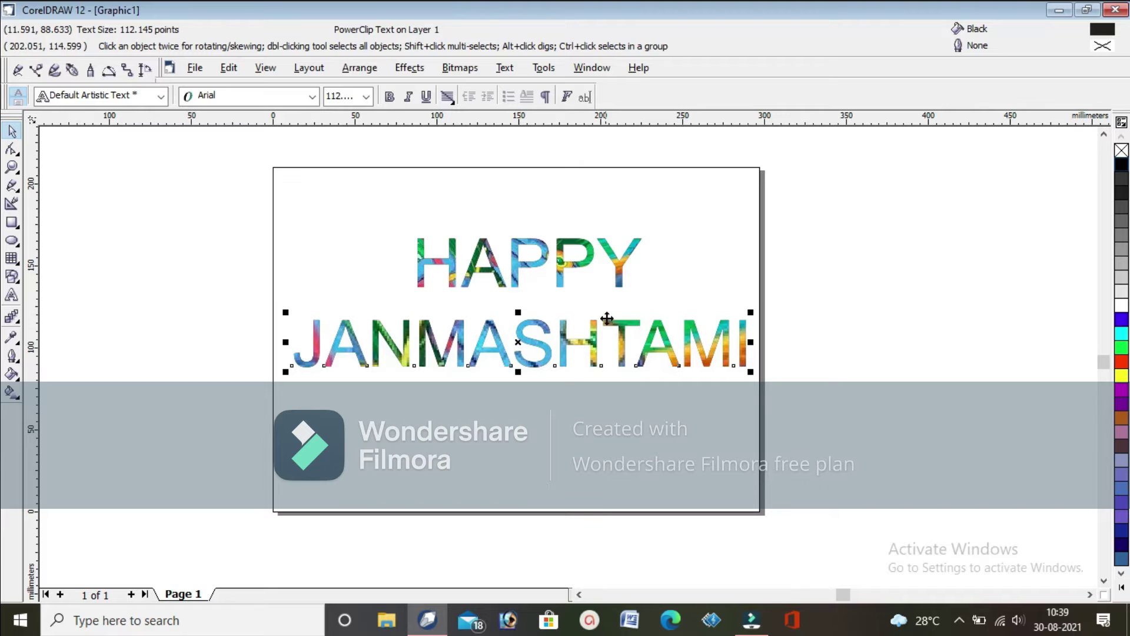
pyautogui.click(411, 221)
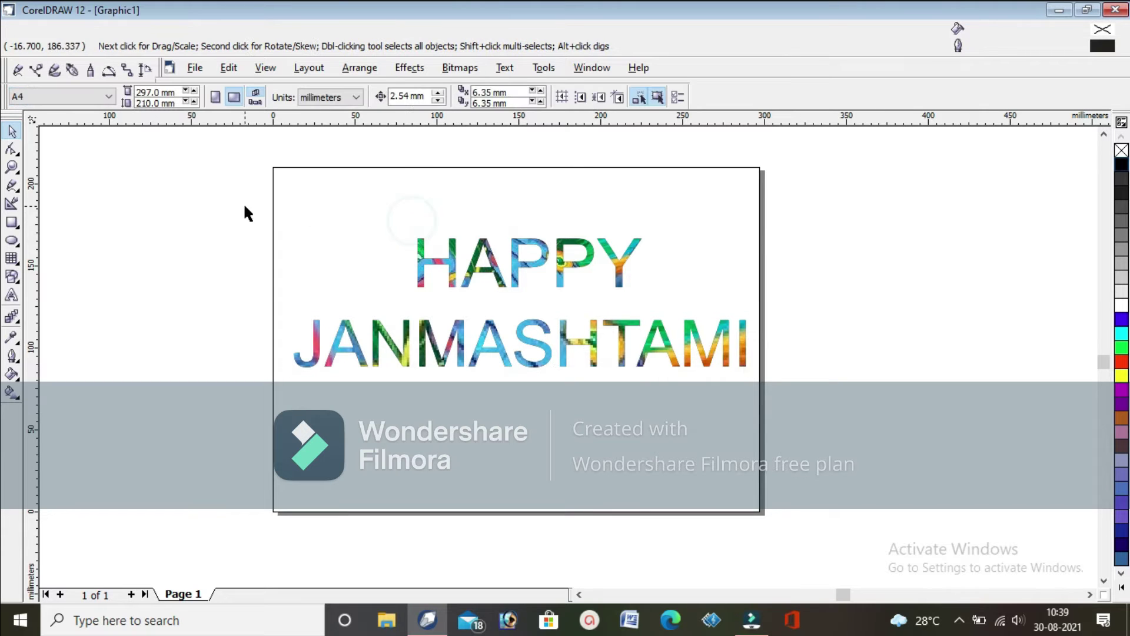
# - Change the font of both HAPPY and JANMASHTAMI to Chiller
pyautogui.moveTo(493, 283); pyautogui.dragTo(806, 390)
pyautogui.click(313, 96)
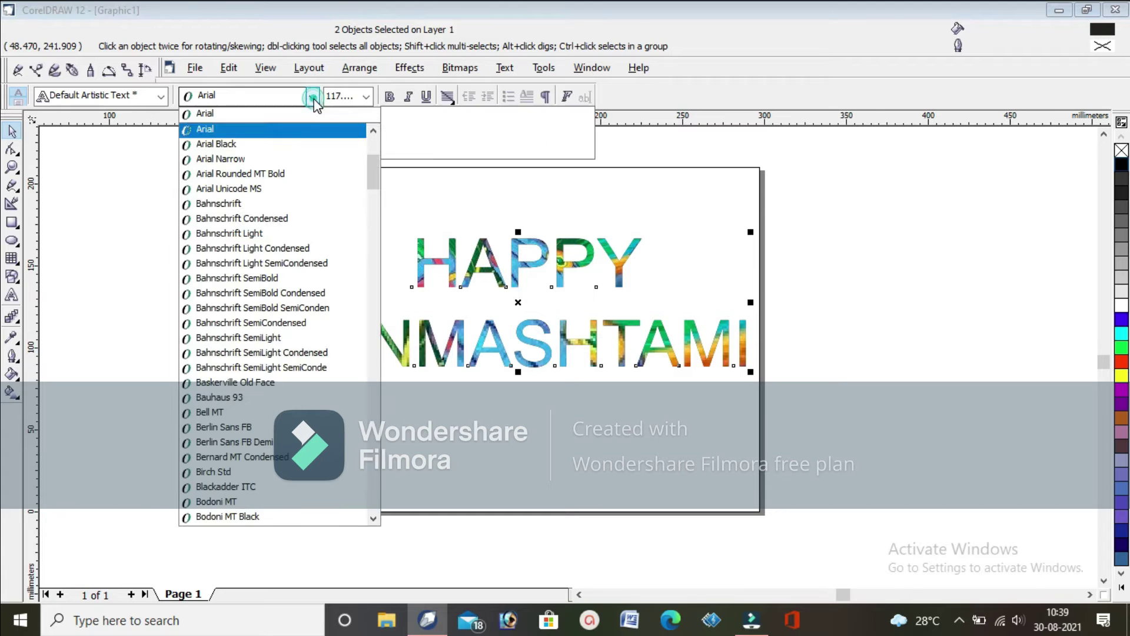
pyautogui.click(373, 254)
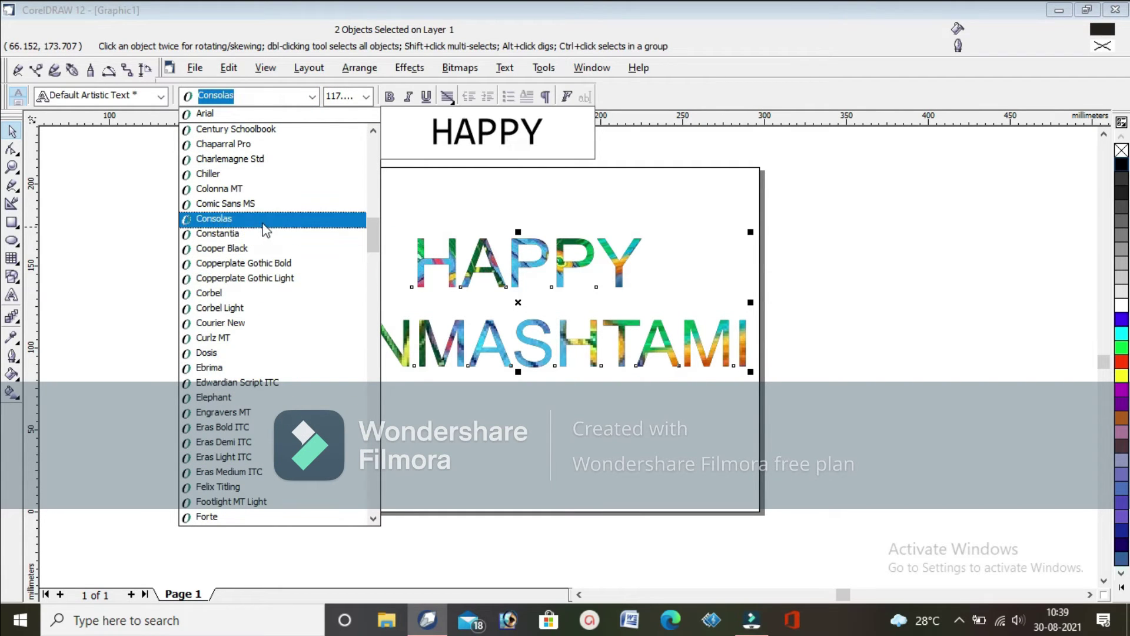
pyautogui.click(252, 180)
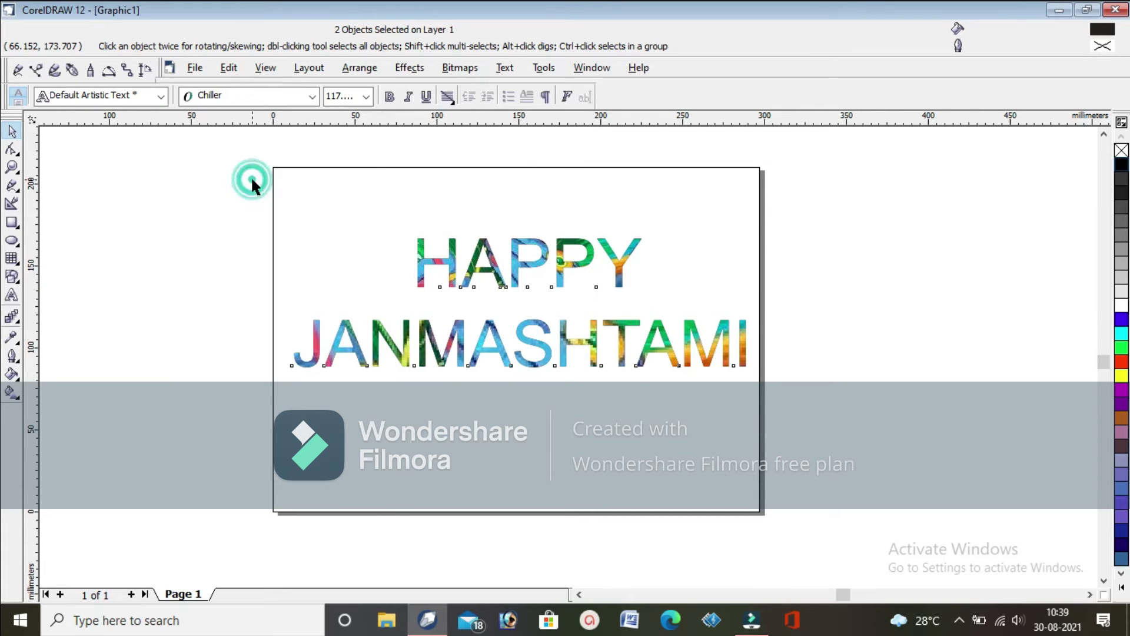
# - Enlarge both Chiller texts together to about 159 pt and shift HAPPY so it sits centred above JANMASHTAMI
pyautogui.moveTo(623, 381); pyautogui.dragTo(647, 393)
pyautogui.moveTo(710, 413)
pyautogui.mouseDown()
pyautogui.moveTo(749, 429)
pyautogui.moveTo(714, 403)
pyautogui.mouseUp()
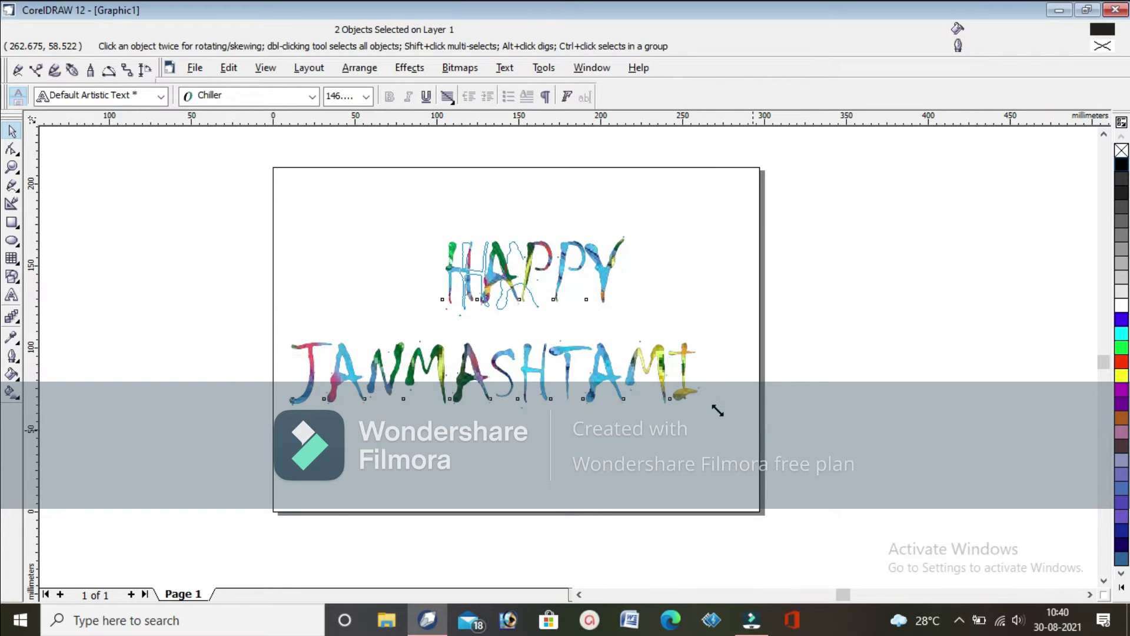
pyautogui.click(142, 268)
pyautogui.click(513, 278)
pyautogui.moveTo(513, 277); pyautogui.dragTo(481, 277)
pyautogui.click(199, 222)
# - Convert both texts together to a bitmap in 24-bit RGB color at 100 dpi with anti-aliasing and a transparent background
pyautogui.click(12, 222)
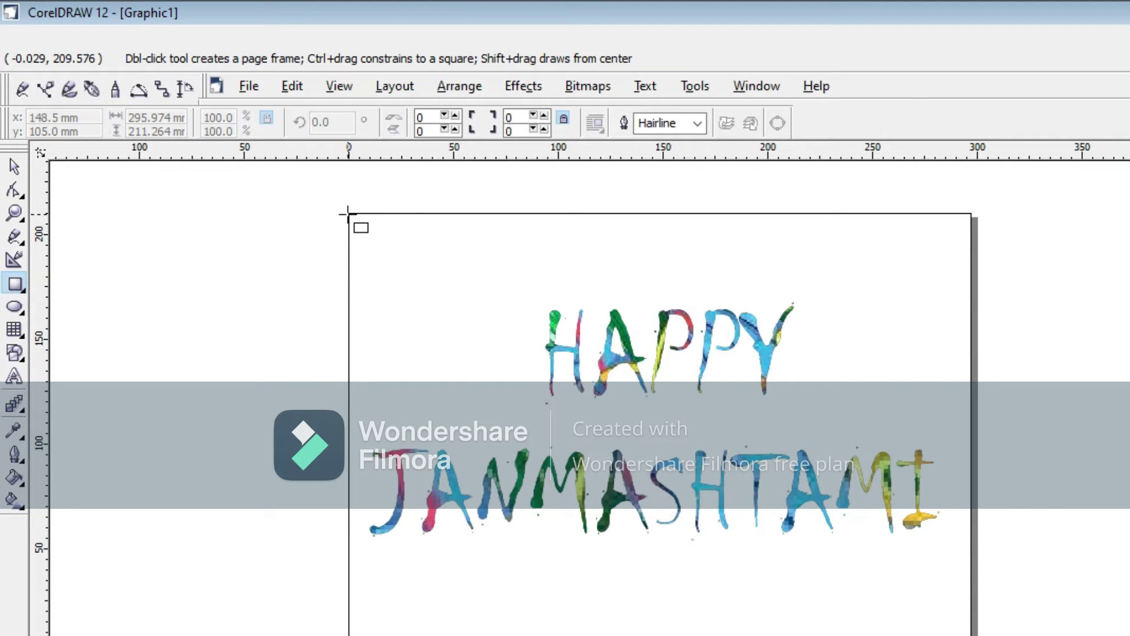
pyautogui.click(14, 166)
pyautogui.moveTo(271, 262); pyautogui.dragTo(924, 512)
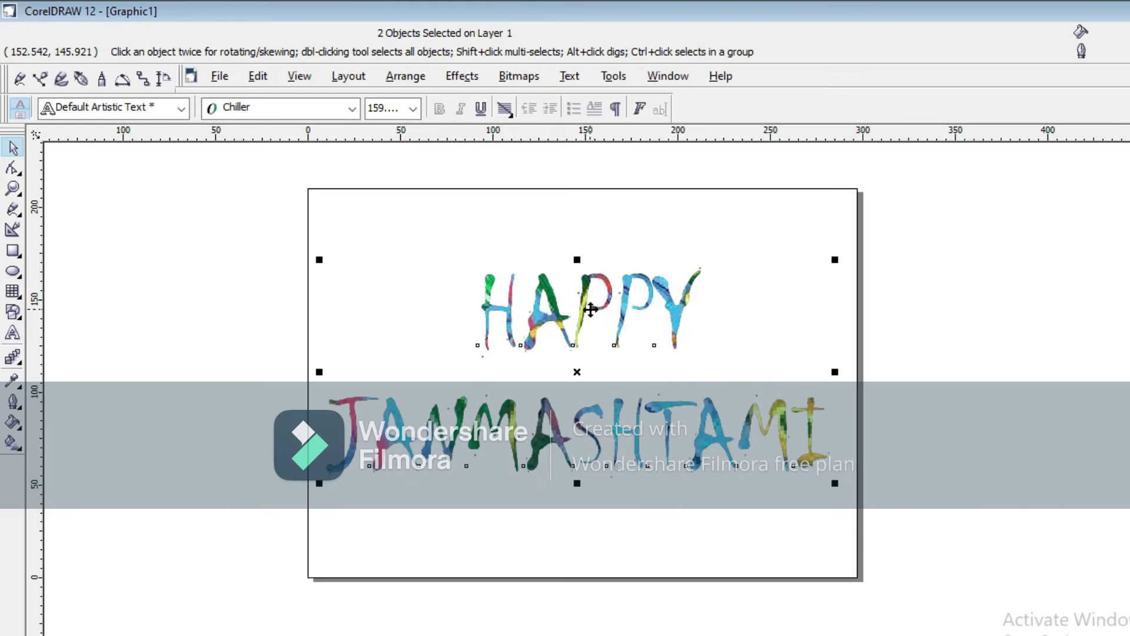
pyautogui.rightClick(591, 309)
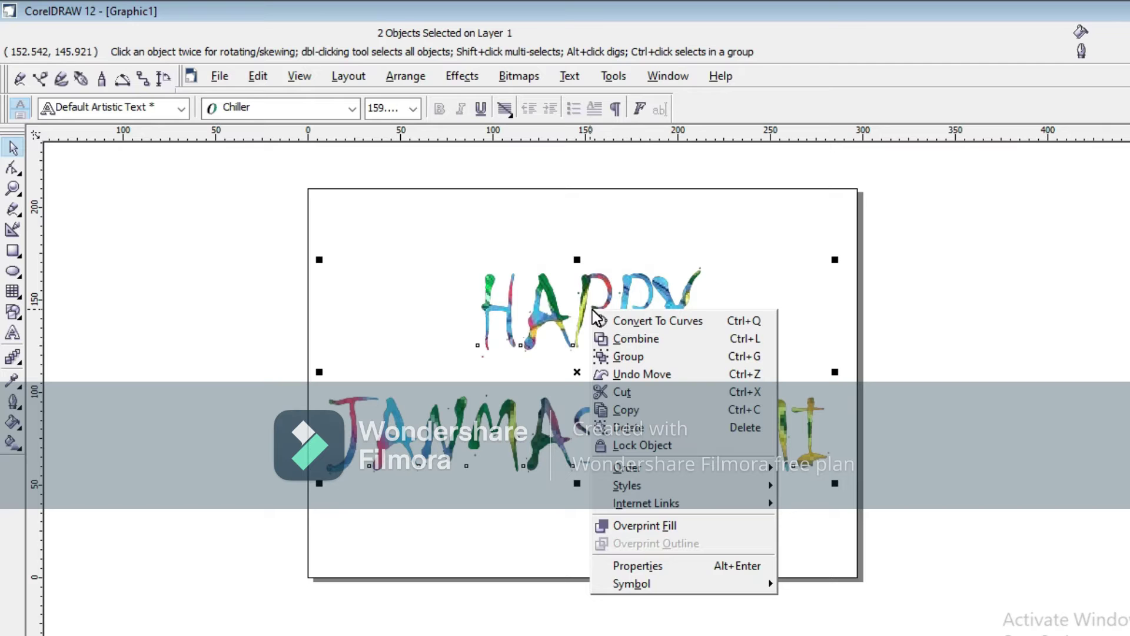
pyautogui.click(518, 76)
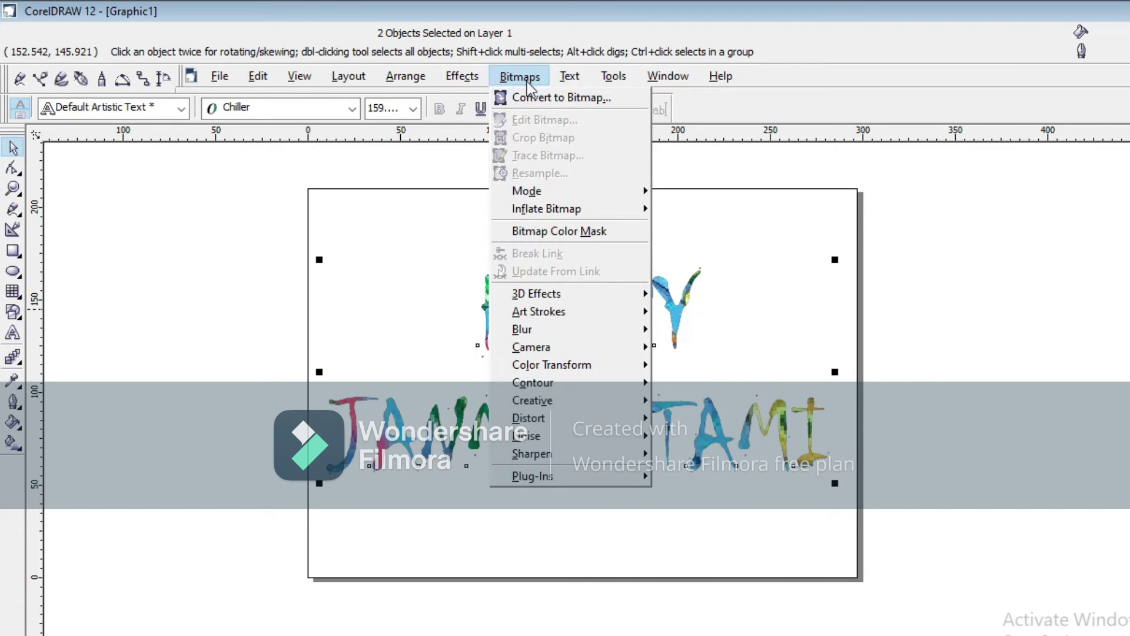
pyautogui.click(548, 99)
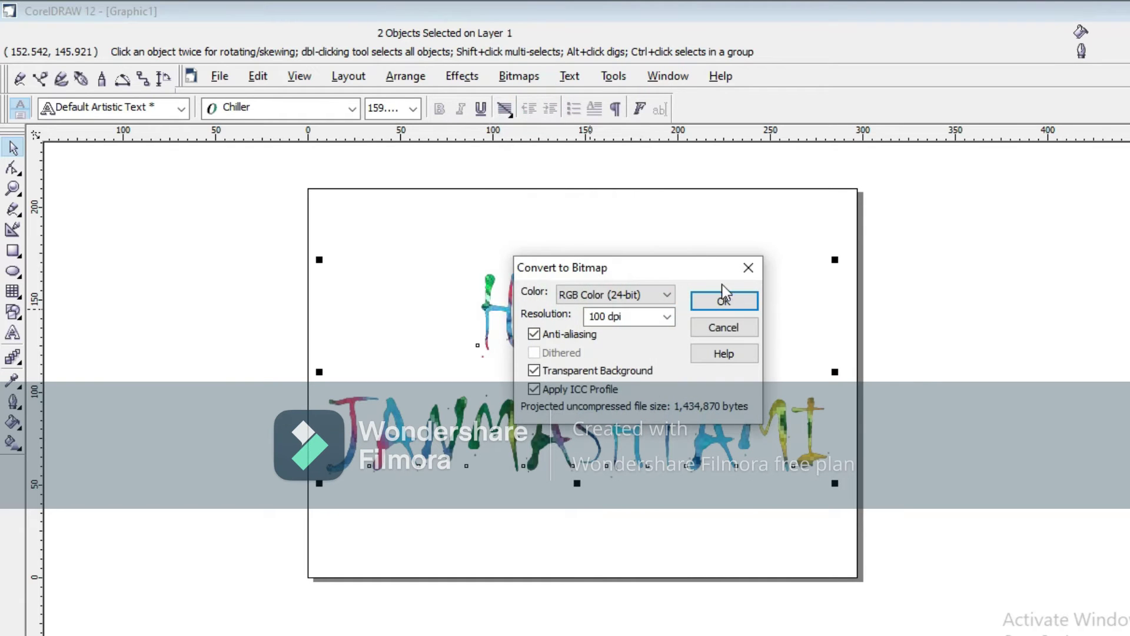
pyautogui.click(734, 301)
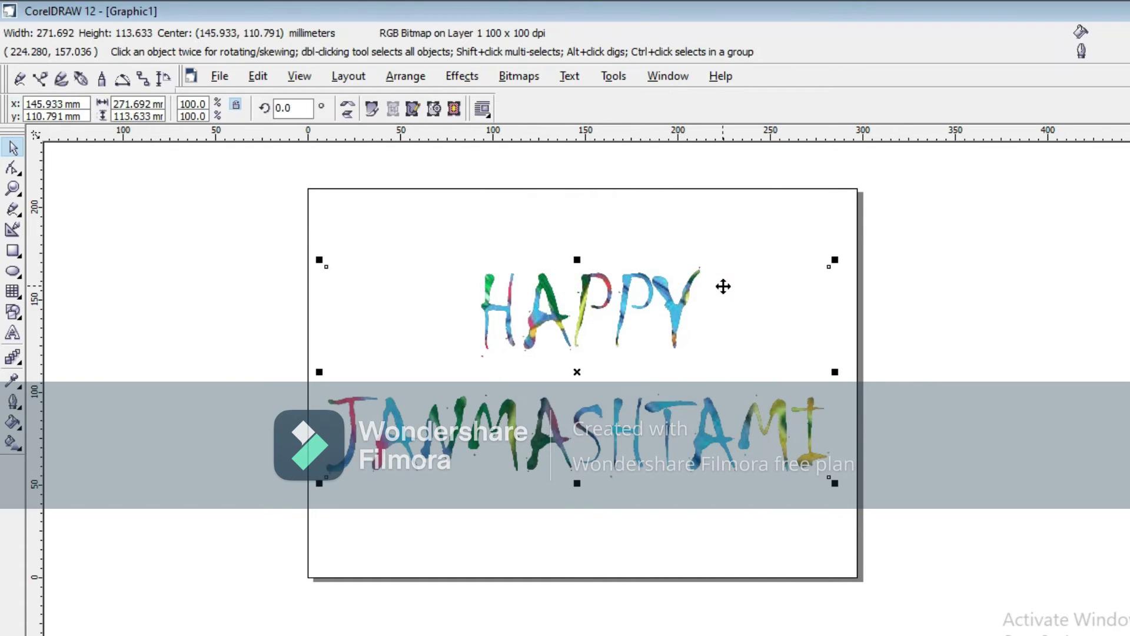
# - Start the Wet Paint distortion on the lettering bitmap and preview it with Wetness 36
pyautogui.click(525, 79)
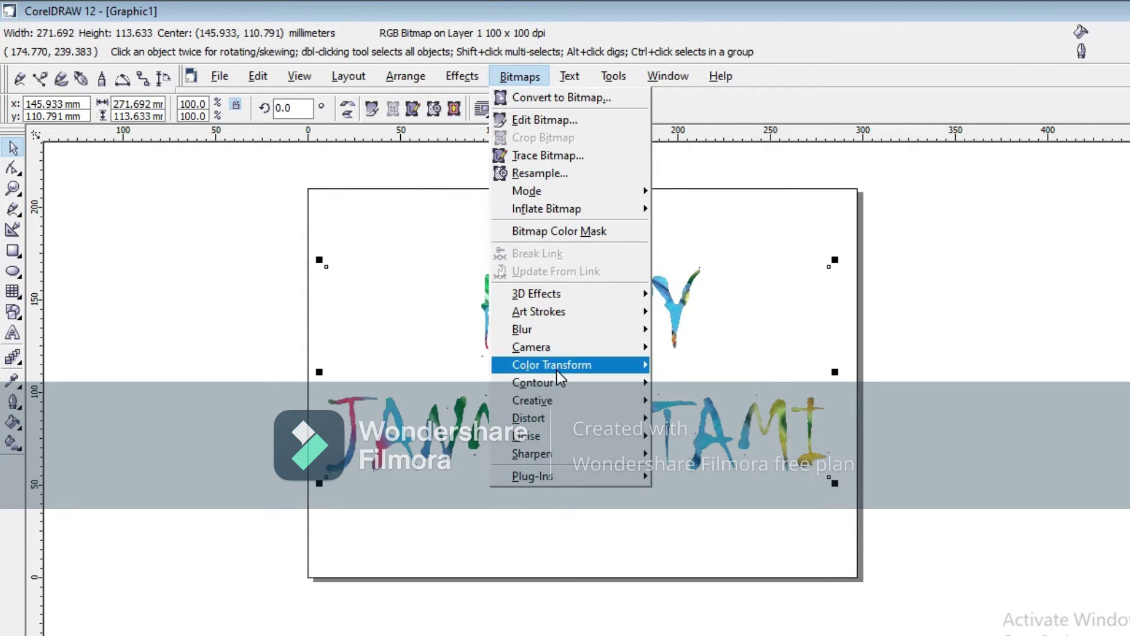
pyautogui.moveTo(557, 371)
pyautogui.moveTo(580, 419)
pyautogui.click(683, 544)
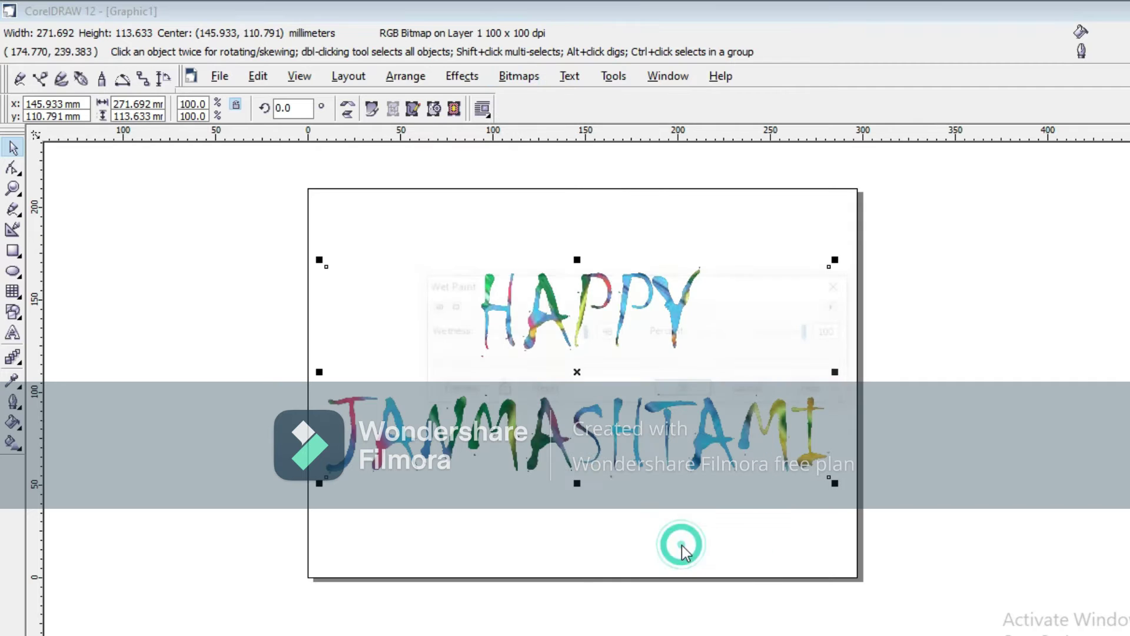
pyautogui.moveTo(660, 290)
pyautogui.mouseDown()
pyautogui.moveTo(877, 165)
pyautogui.moveTo(888, 151)
pyautogui.moveTo(862, 131)
pyautogui.mouseUp()
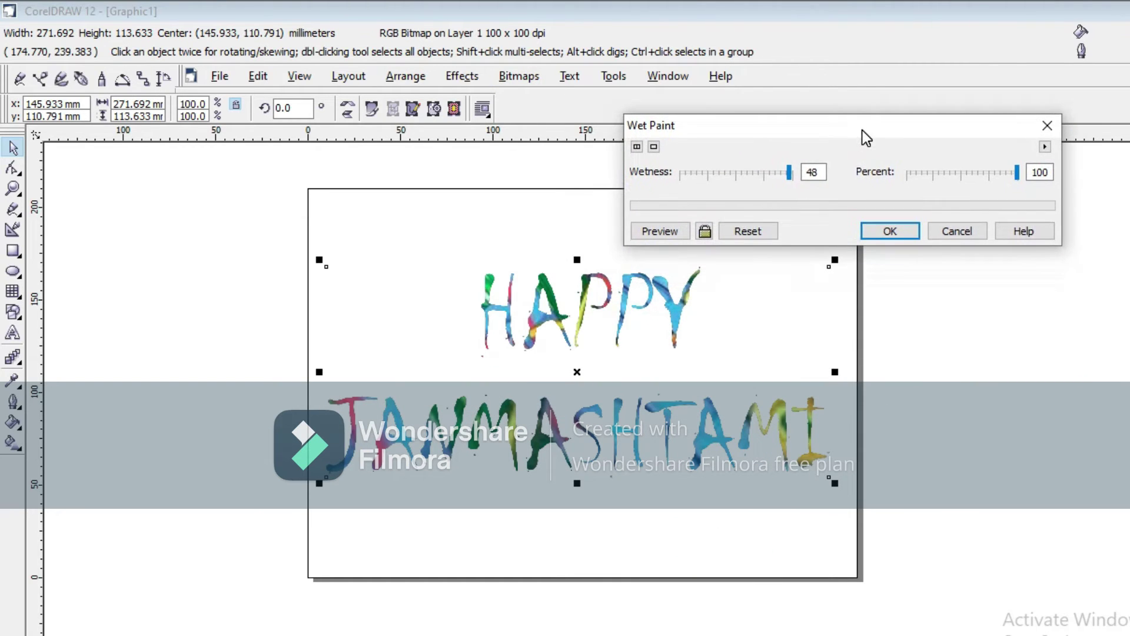
pyautogui.click(777, 173)
pyautogui.click(659, 231)
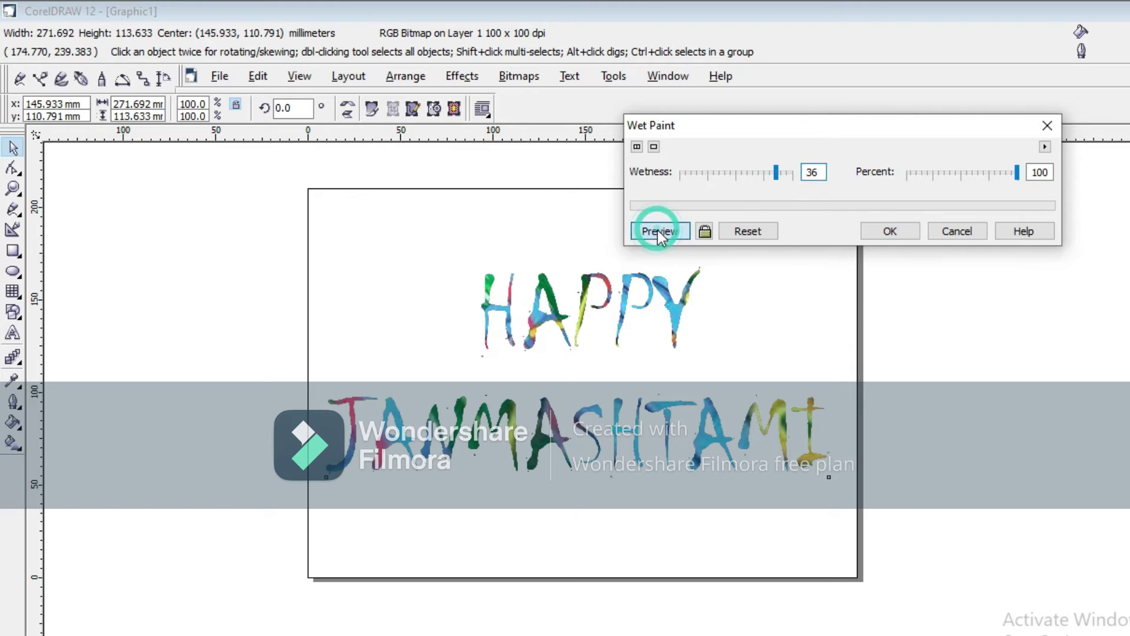
# - Preview the Wet Paint drips with Wetness 46, 47, 50 and back at 47
pyautogui.click(786, 174)
pyautogui.click(788, 175)
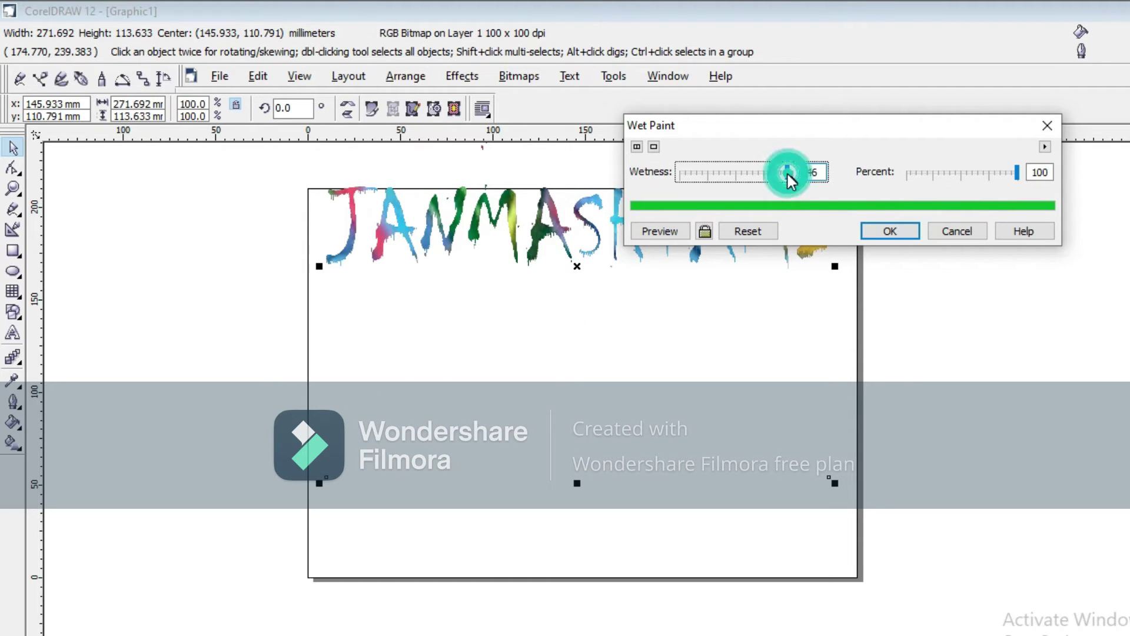
pyautogui.click(669, 232)
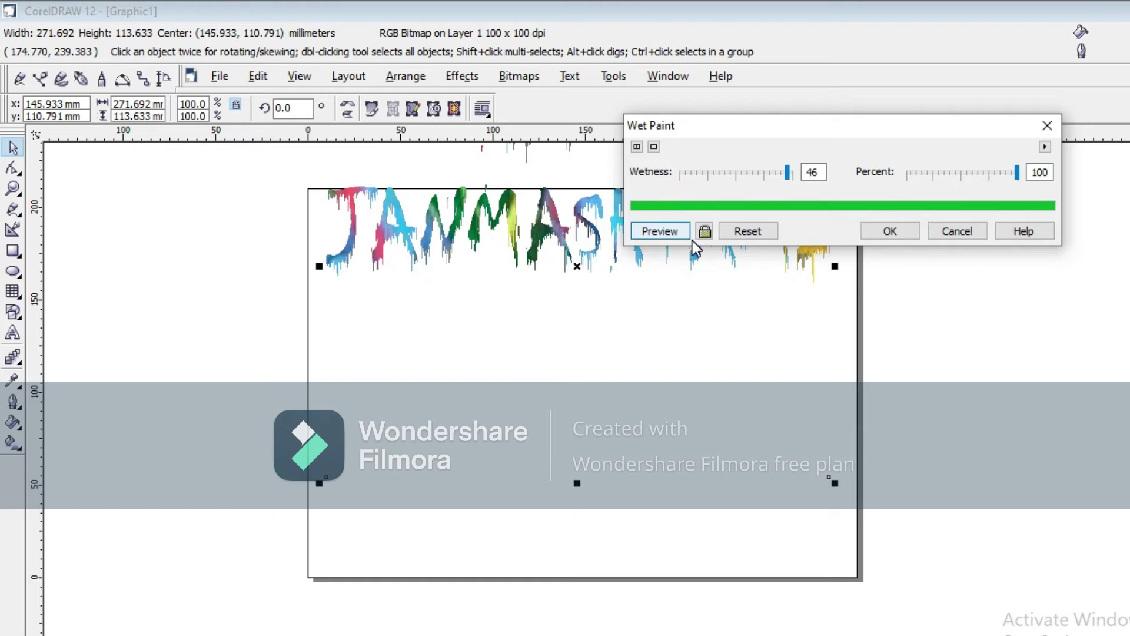
pyautogui.click(788, 175)
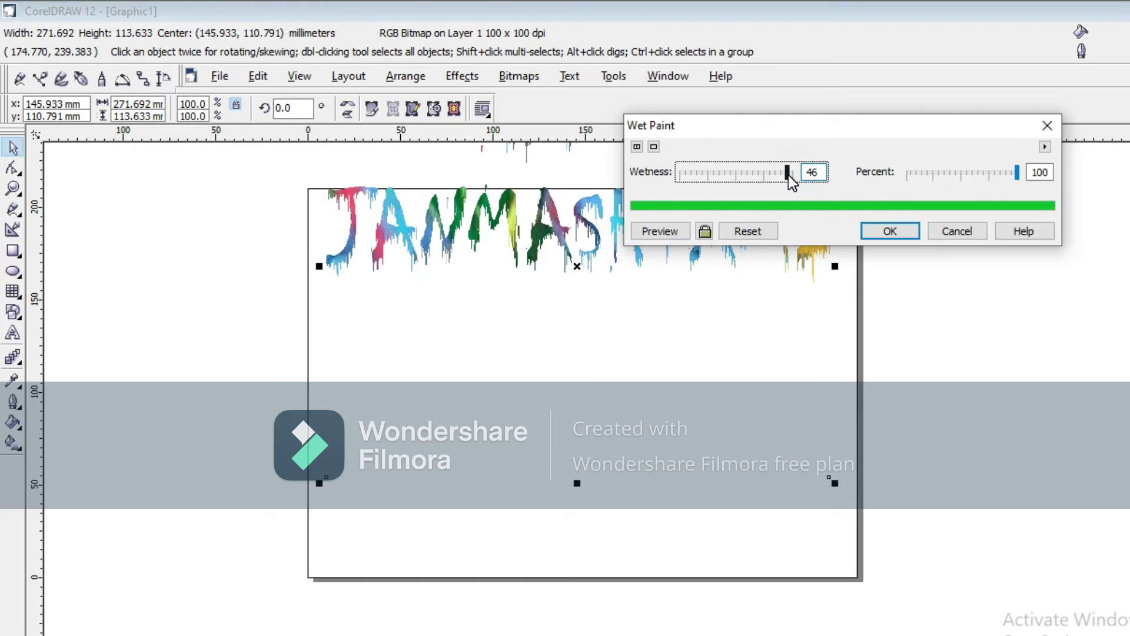
pyautogui.click(661, 232)
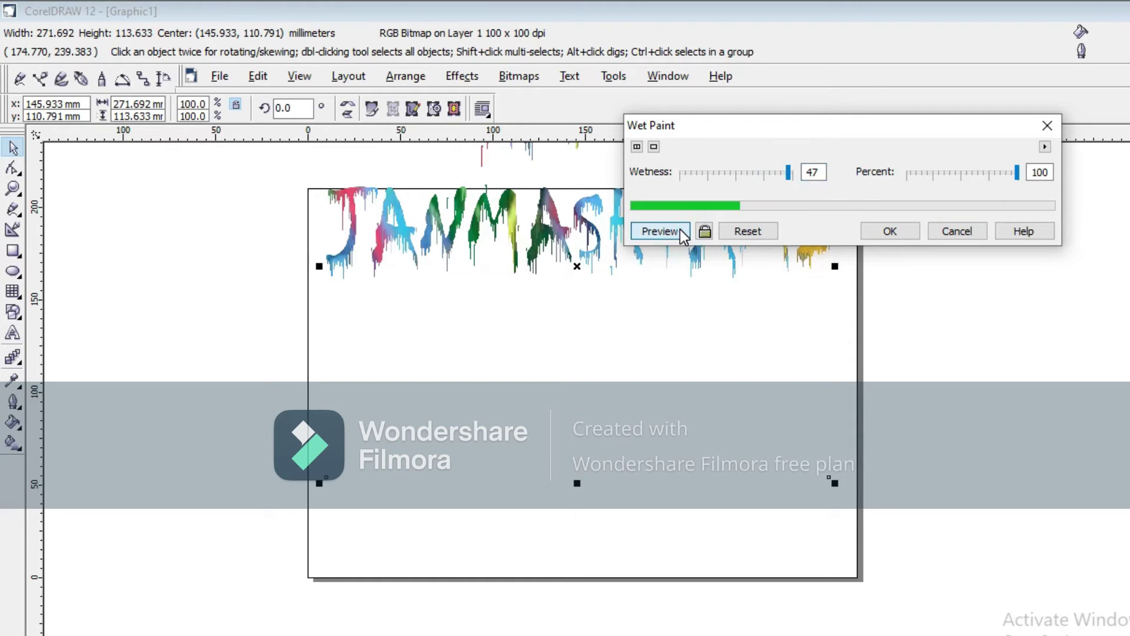
pyautogui.click(788, 175)
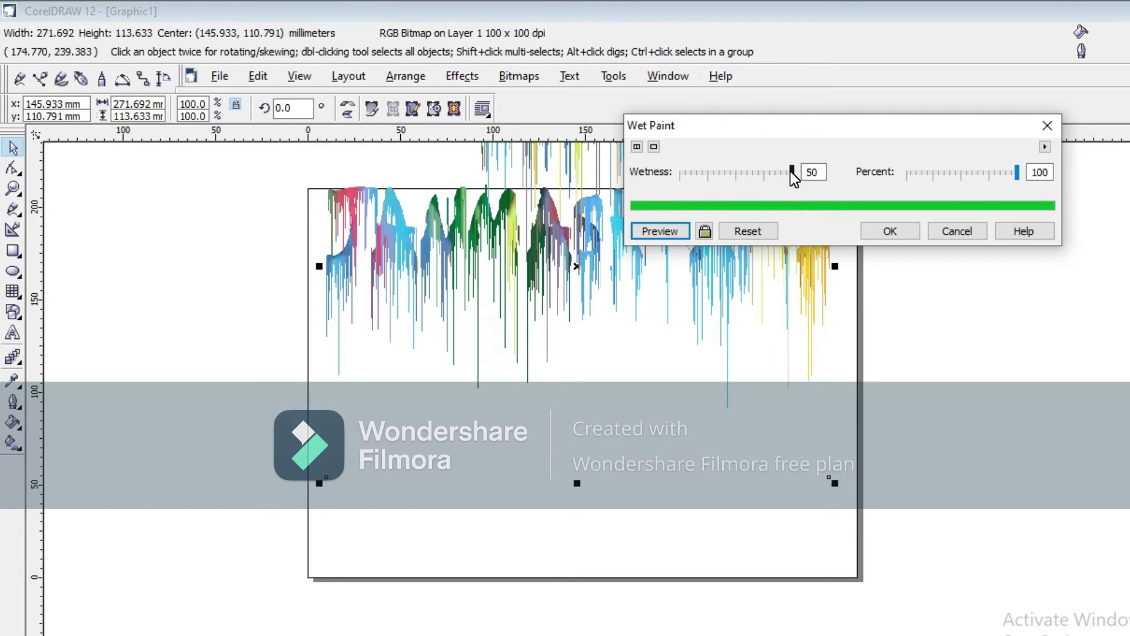
pyautogui.moveTo(793, 177); pyautogui.dragTo(789, 173)
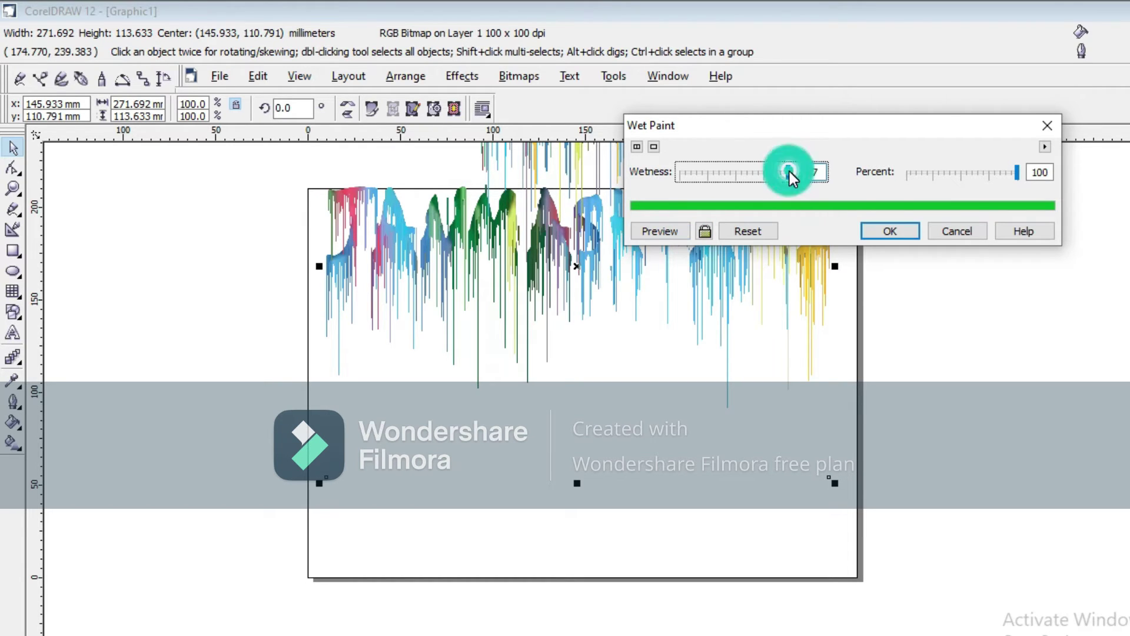
pyautogui.click(661, 230)
# - Compare Wetness 49 and 50 with the whole word in view, and apply Wet Paint at Wetness 49 and Percent 100
pyautogui.moveTo(773, 131)
pyautogui.mouseDown()
pyautogui.moveTo(801, 140)
pyautogui.moveTo(839, 291)
pyautogui.moveTo(800, 332)
pyautogui.mouseUp()
pyautogui.moveTo(817, 374); pyautogui.dragTo(819, 373)
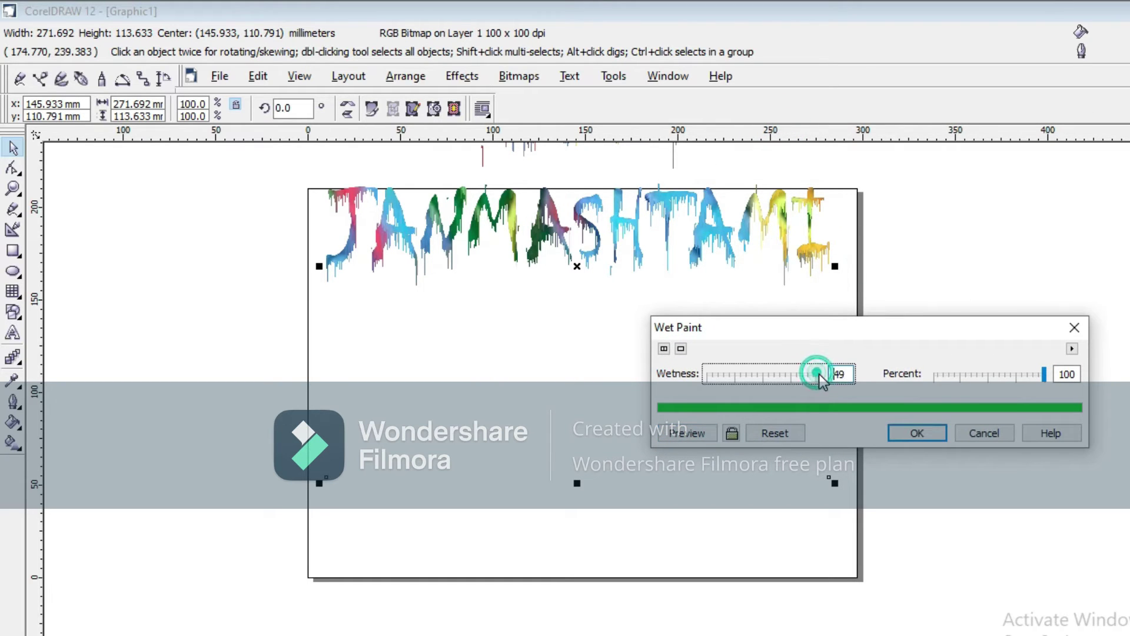
pyautogui.click(688, 436)
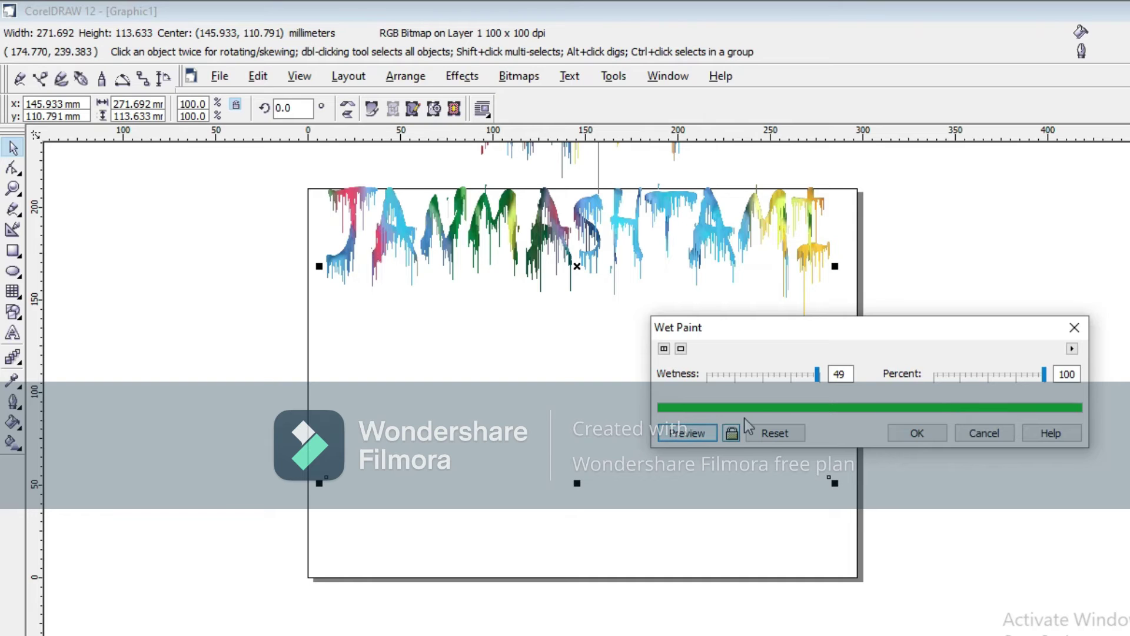
pyautogui.moveTo(815, 372); pyautogui.dragTo(818, 372)
pyautogui.click(712, 433)
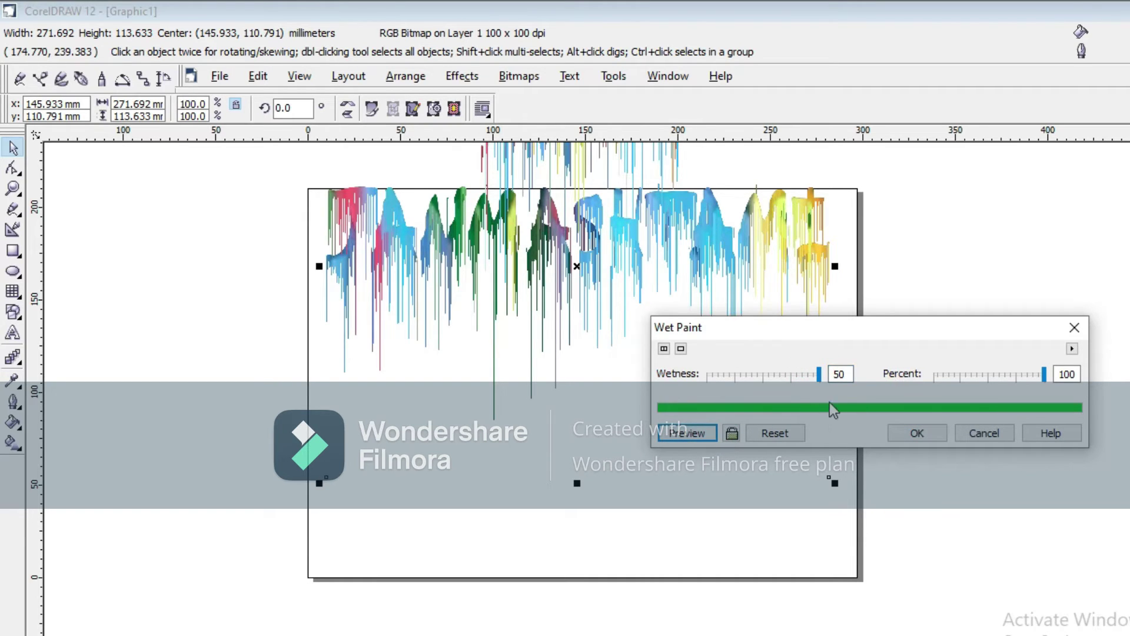
pyautogui.click(818, 376)
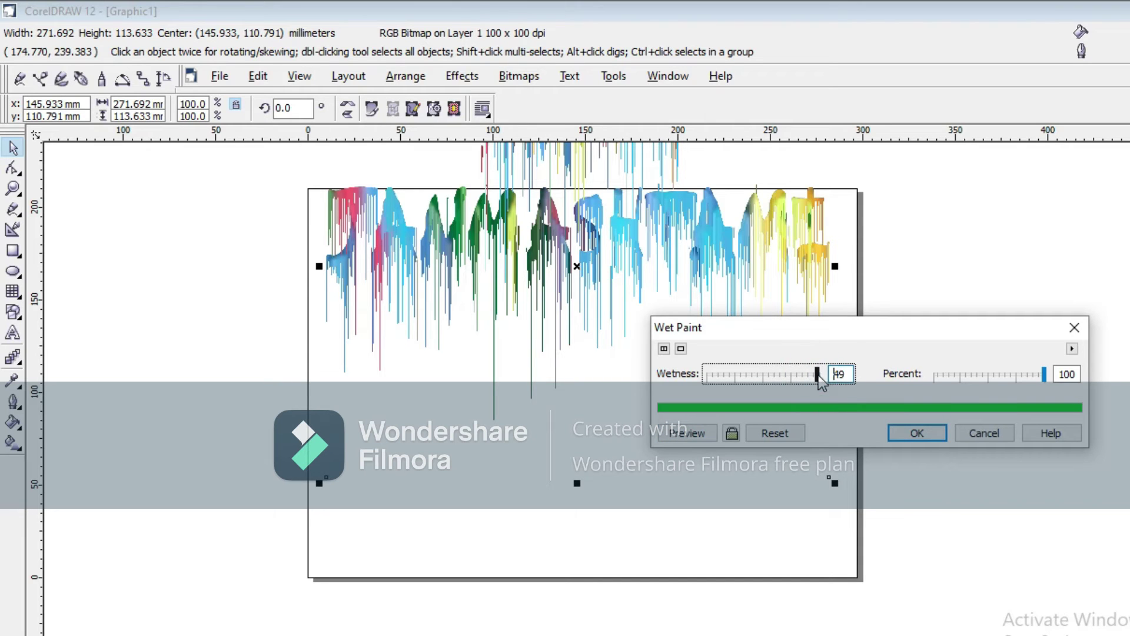
pyautogui.click(692, 433)
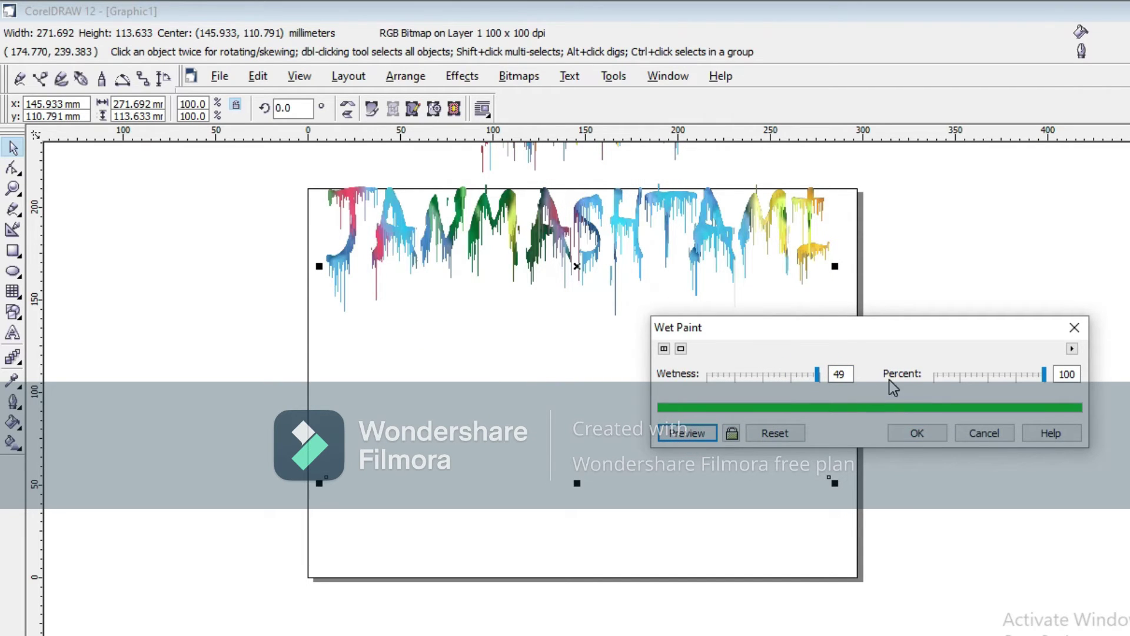
pyautogui.click(916, 434)
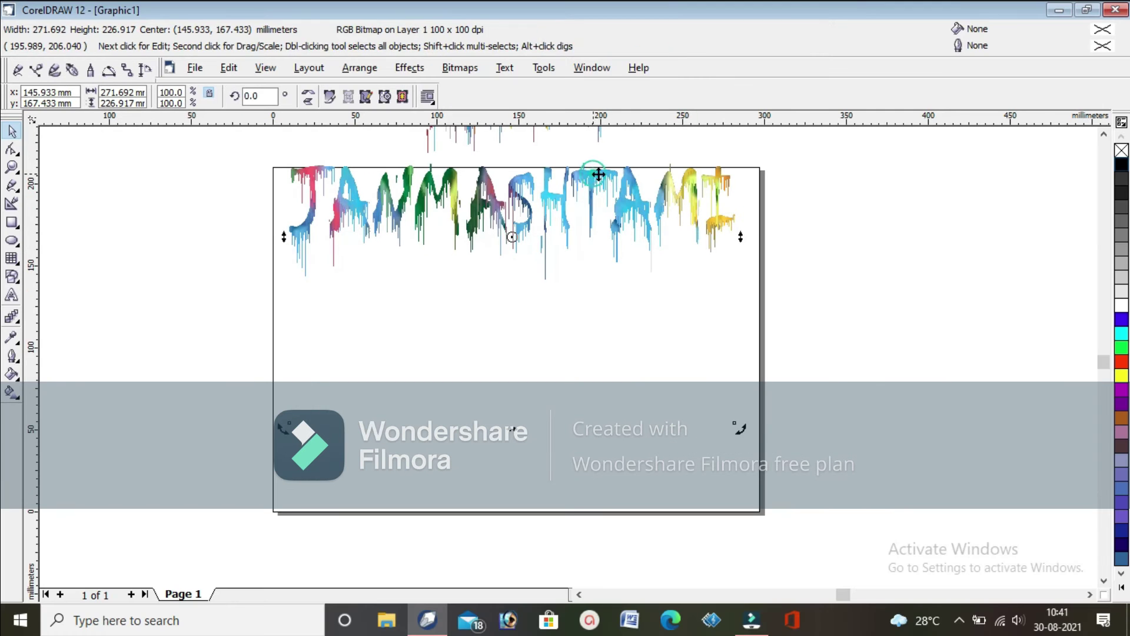
# - Move the dripping lettering down onto the page, reduce its height to about 201.7 mm and centre it across the page
pyautogui.click(595, 178)
pyautogui.moveTo(591, 182); pyautogui.dragTo(588, 258)
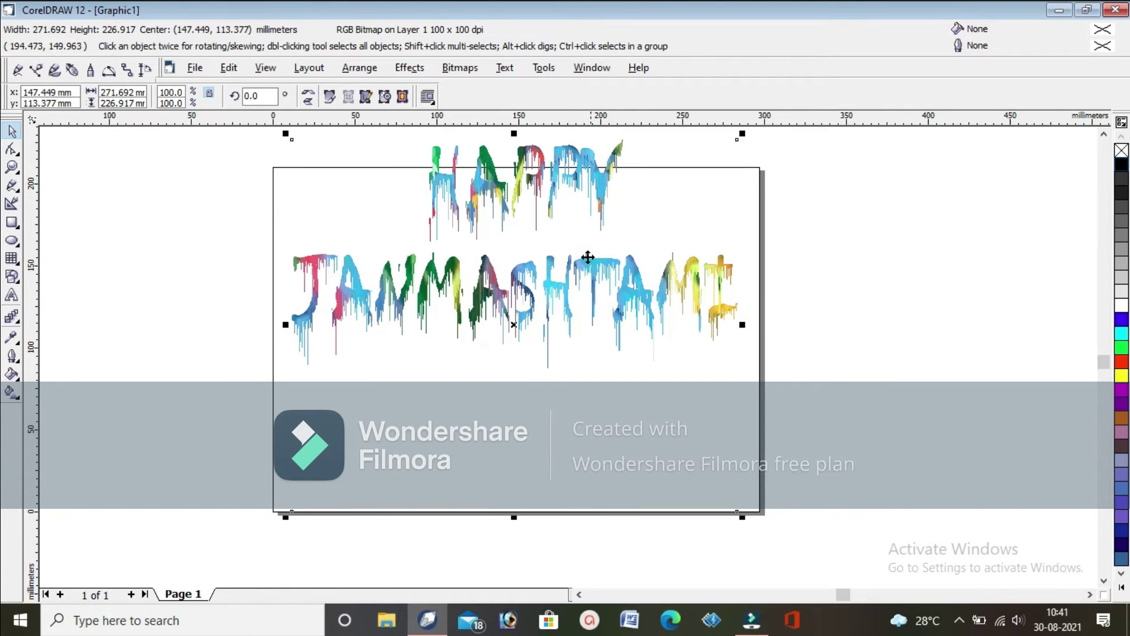
pyautogui.moveTo(547, 314); pyautogui.dragTo(550, 351)
pyautogui.moveTo(516, 557); pyautogui.dragTo(517, 510)
pyautogui.moveTo(510, 322); pyautogui.dragTo(512, 320)
# - Send the lettering bitmap to CorelTRACE, continue loading it despite multiple clips, trace it and close the traced image
pyautogui.rightClick(512, 320)
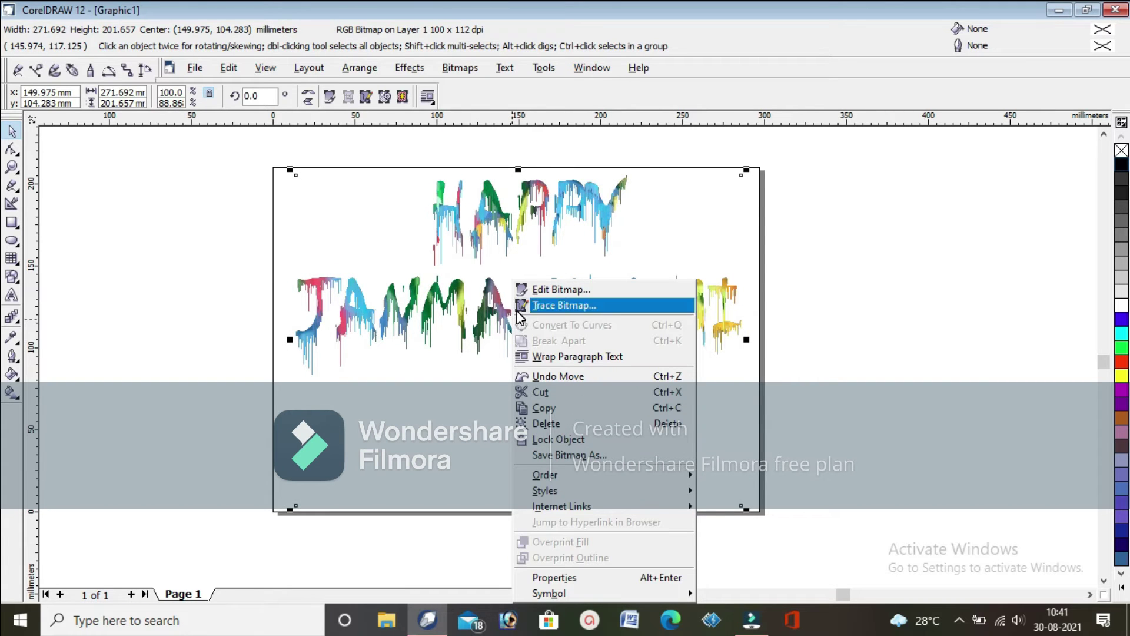
pyautogui.click(547, 307)
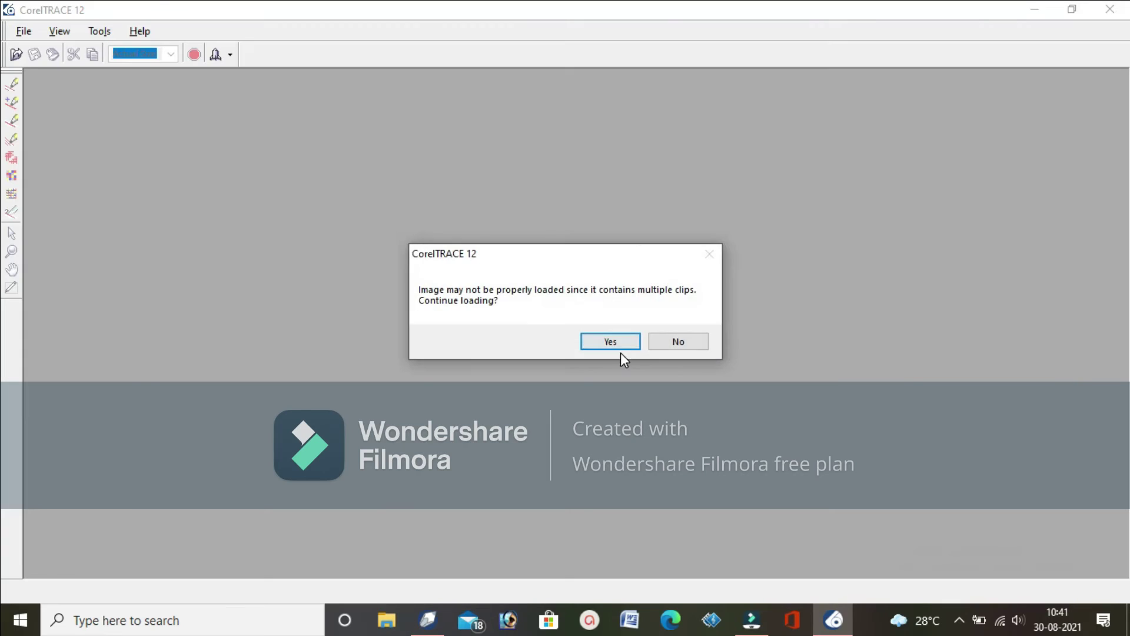
pyautogui.click(617, 346)
pyautogui.click(179, 32)
pyautogui.click(195, 49)
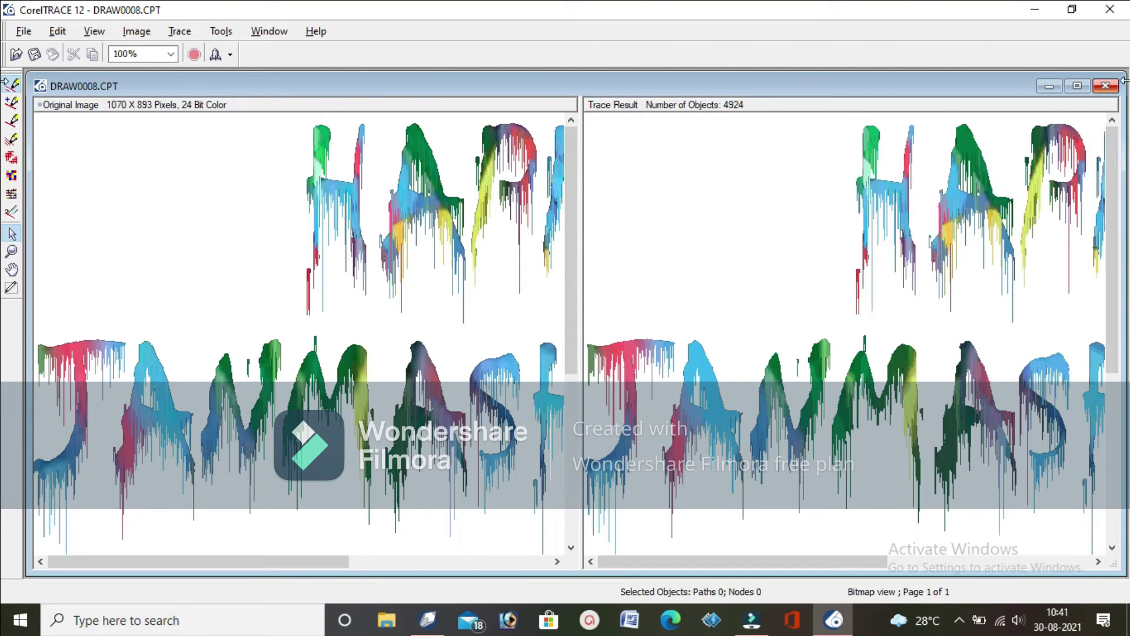
pyautogui.click(1105, 86)
pyautogui.click(565, 350)
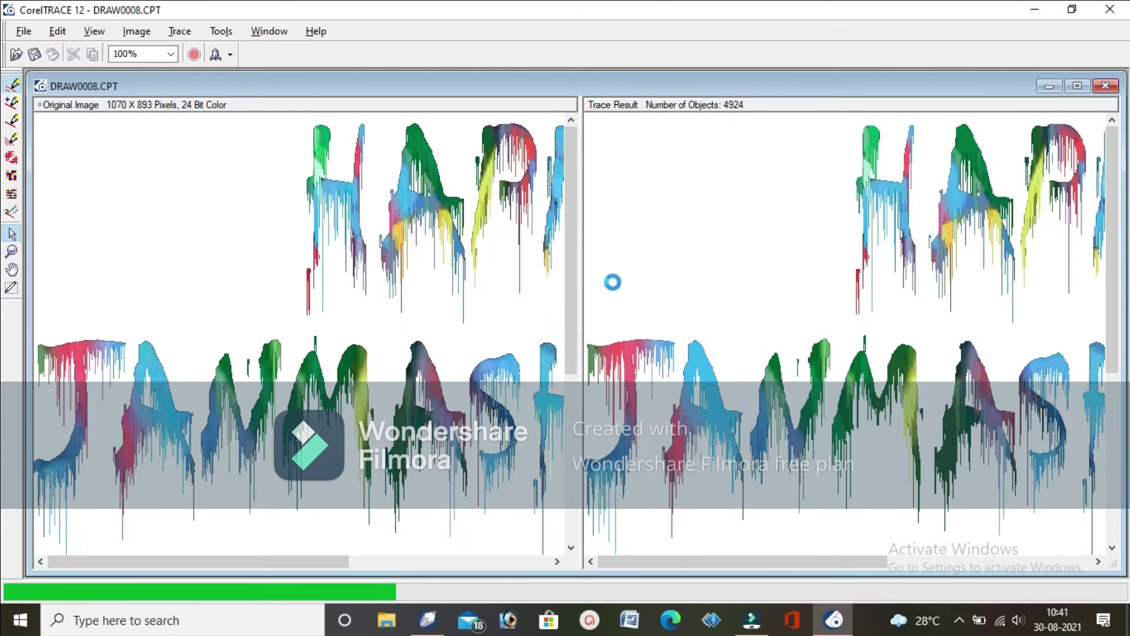
# - Close CorelTRACE and move the traced lettering group off the page, uncovering the original bitmap
pyautogui.click(1110, 9)
pyautogui.click(891, 319)
pyautogui.click(529, 322)
pyautogui.moveTo(518, 338); pyautogui.dragTo(969, 317)
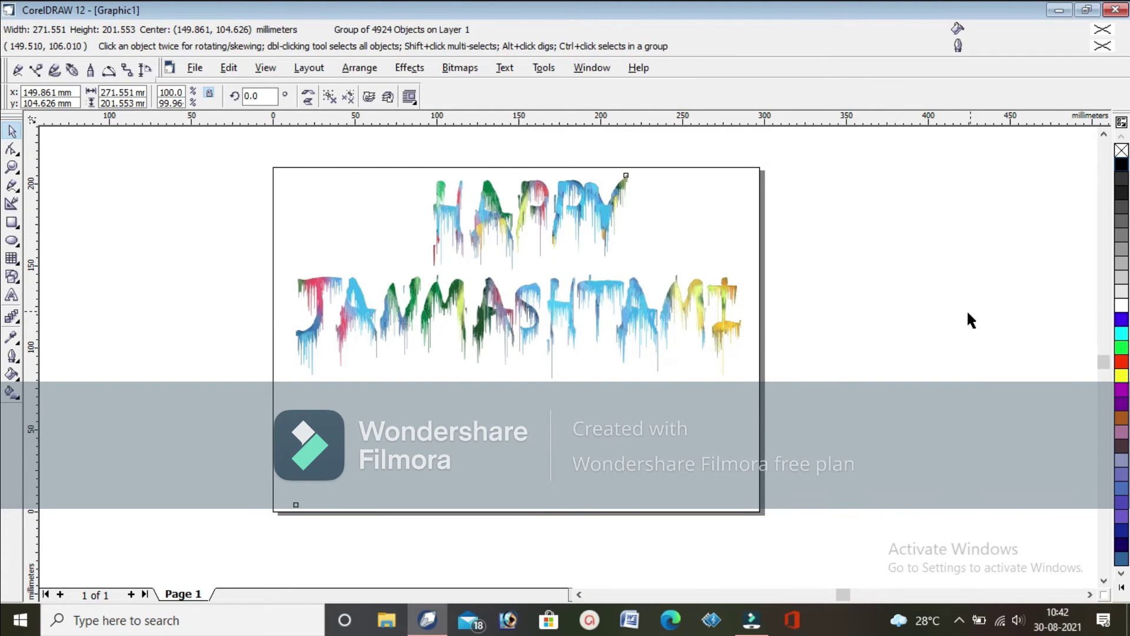
# - Try to move the original lettering bitmap slightly down the page, and undo the move
pyautogui.click(793, 352)
pyautogui.click(597, 320)
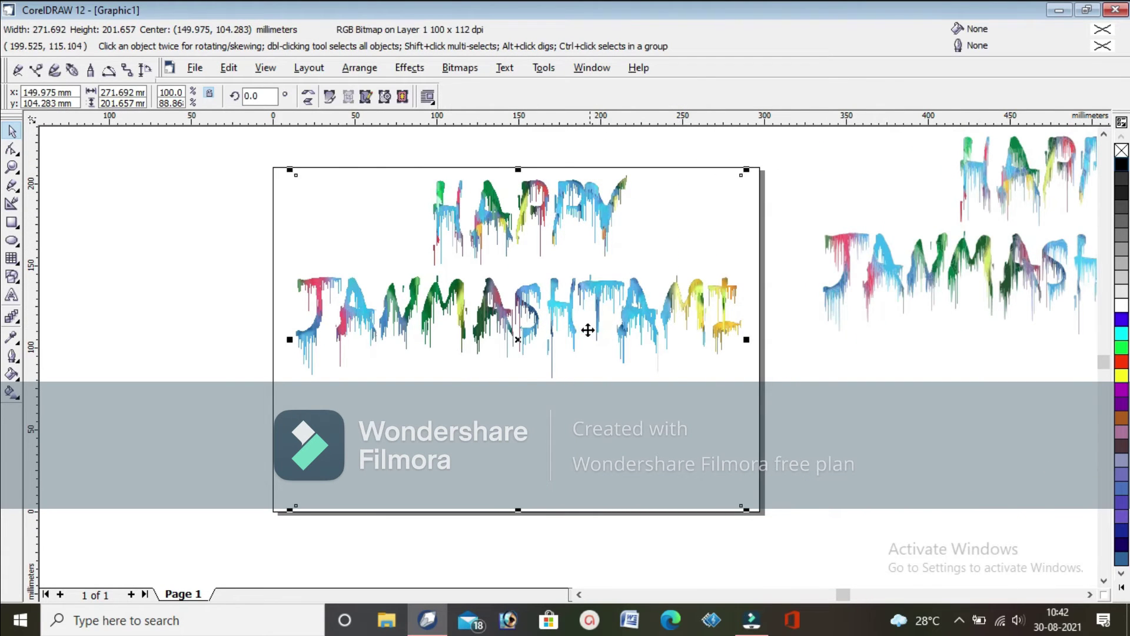
pyautogui.moveTo(505, 230); pyautogui.dragTo(506, 253)
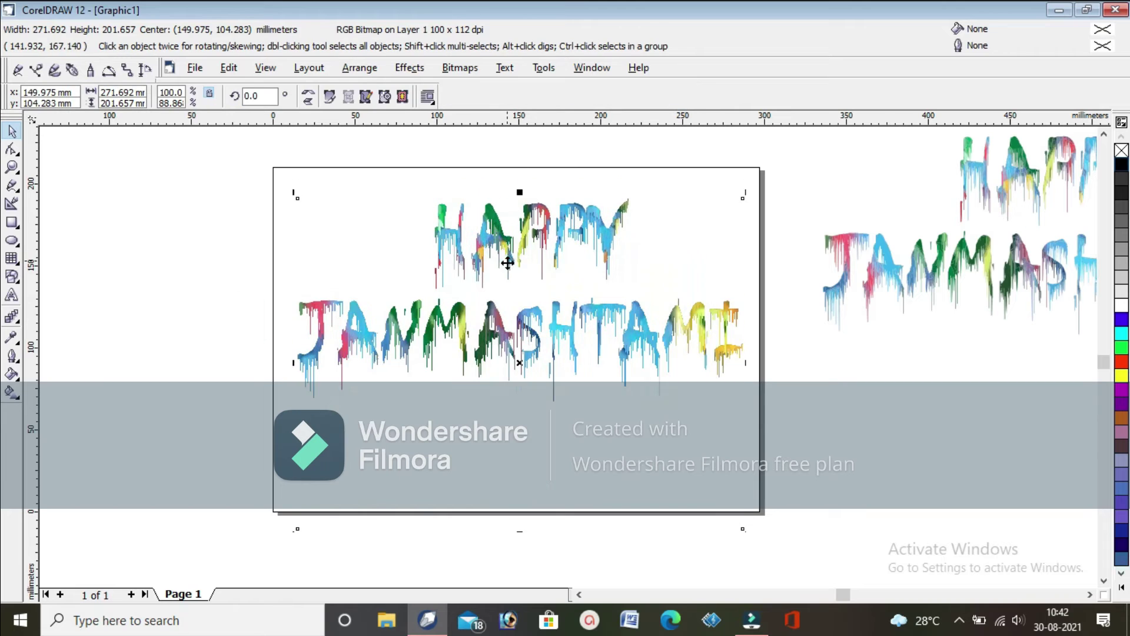
pyautogui.hotkey('ctrl', 'z')
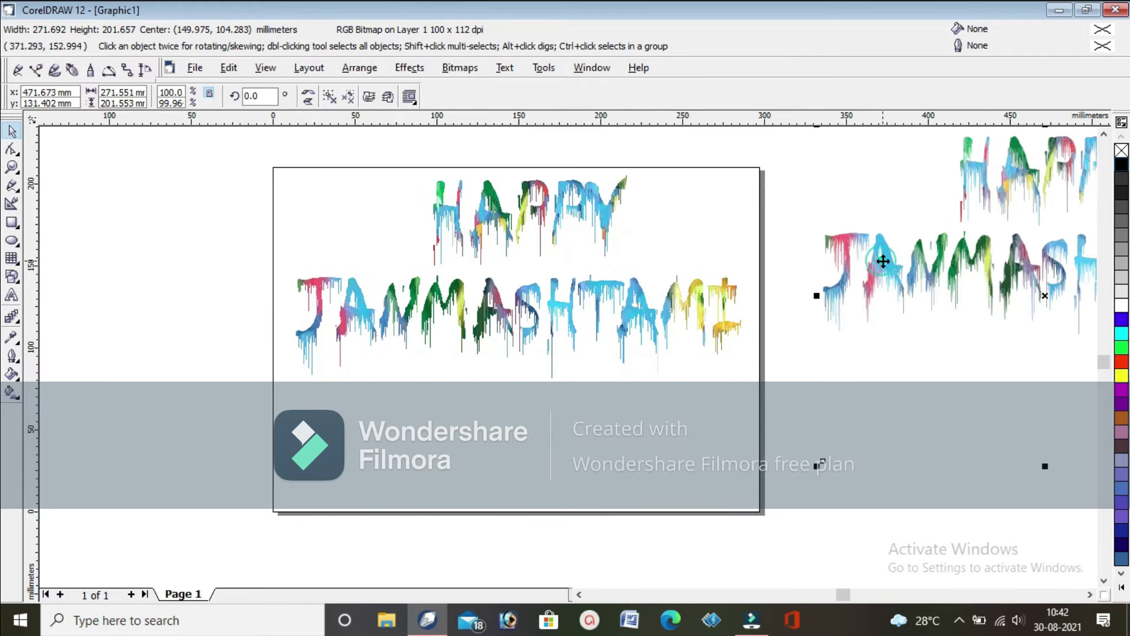
# - Move the original lettering bitmap off the page to the left and place the traced lettering group on the page
pyautogui.scroll(-1, 478, 306)
pyautogui.click(671, 504)
pyautogui.moveTo(503, 303); pyautogui.dragTo(145, 362)
pyautogui.moveTo(839, 277); pyautogui.dragTo(495, 328)
pyautogui.click(730, 389)
# - Ungroup all objects of the traced lettering and delete its white background curve
pyautogui.rightClick(465, 300)
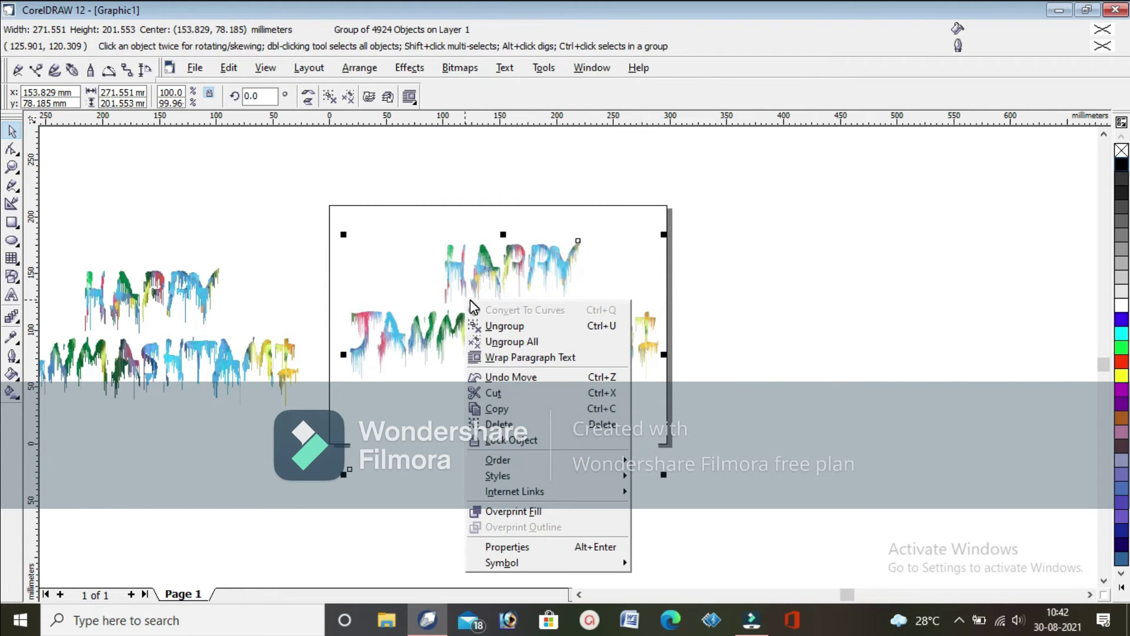
pyautogui.click(518, 339)
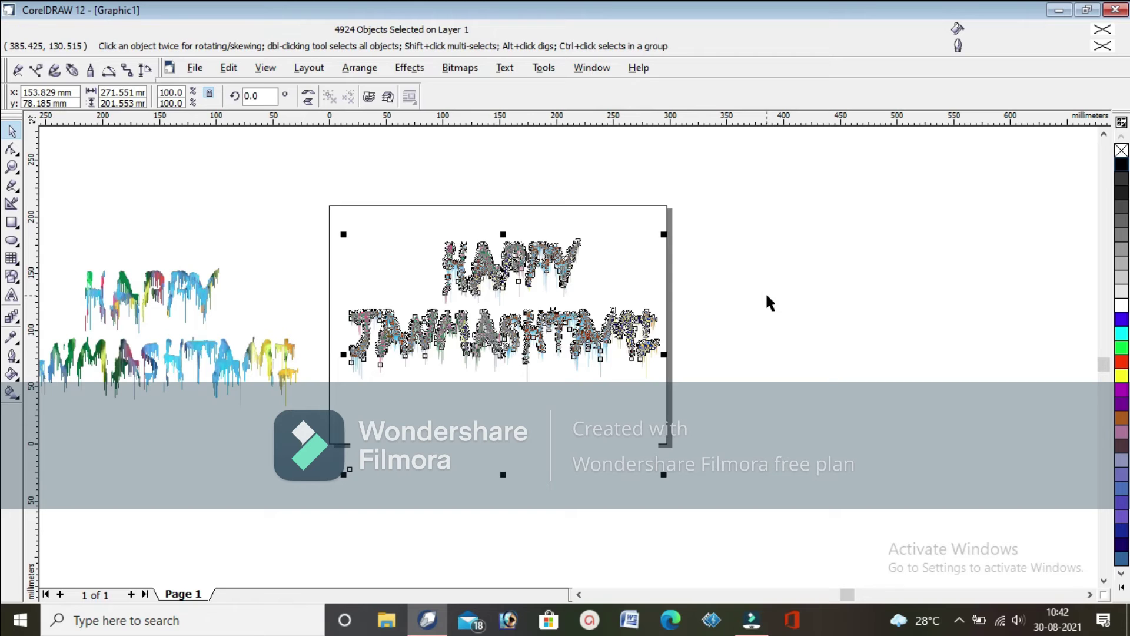
pyautogui.click(744, 288)
pyautogui.click(649, 232)
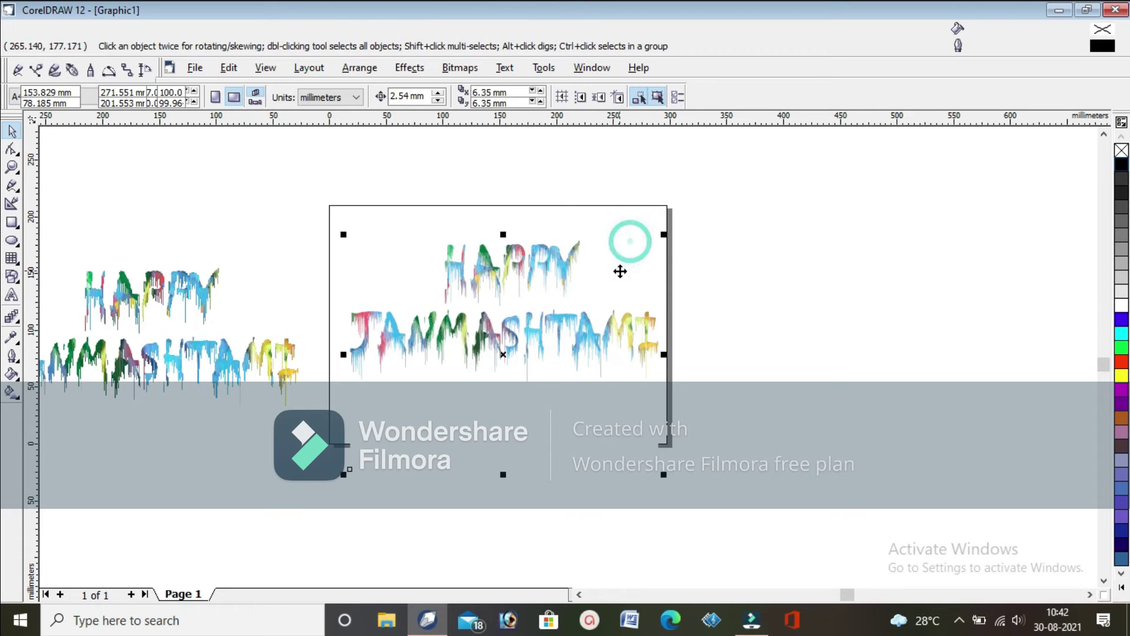
pyautogui.rightClick(583, 429)
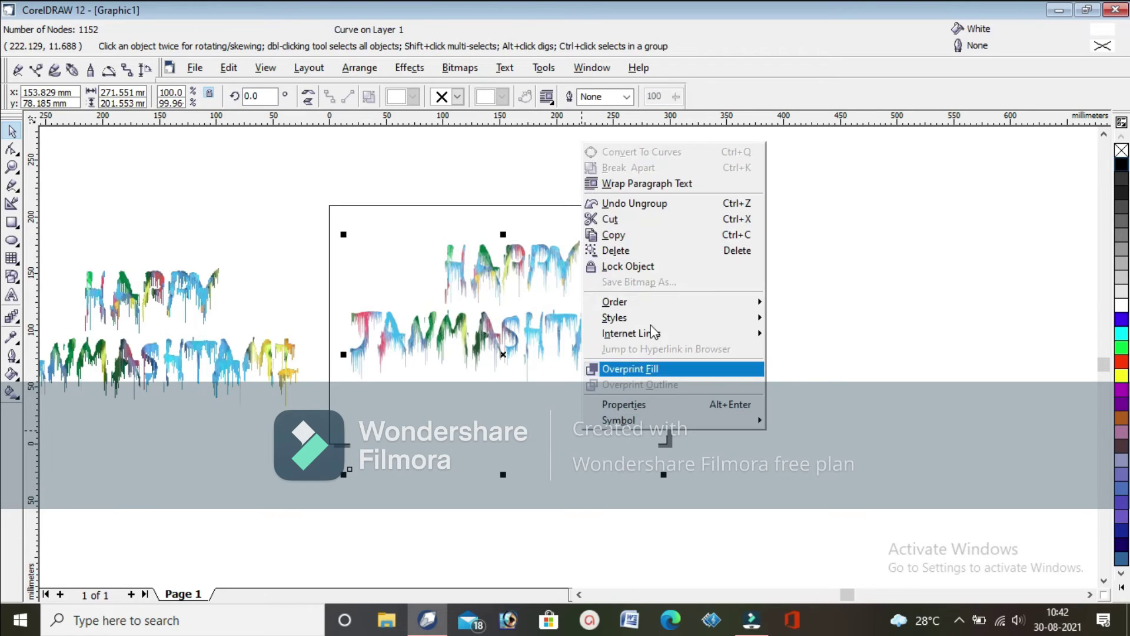
pyautogui.click(741, 251)
pyautogui.click(760, 295)
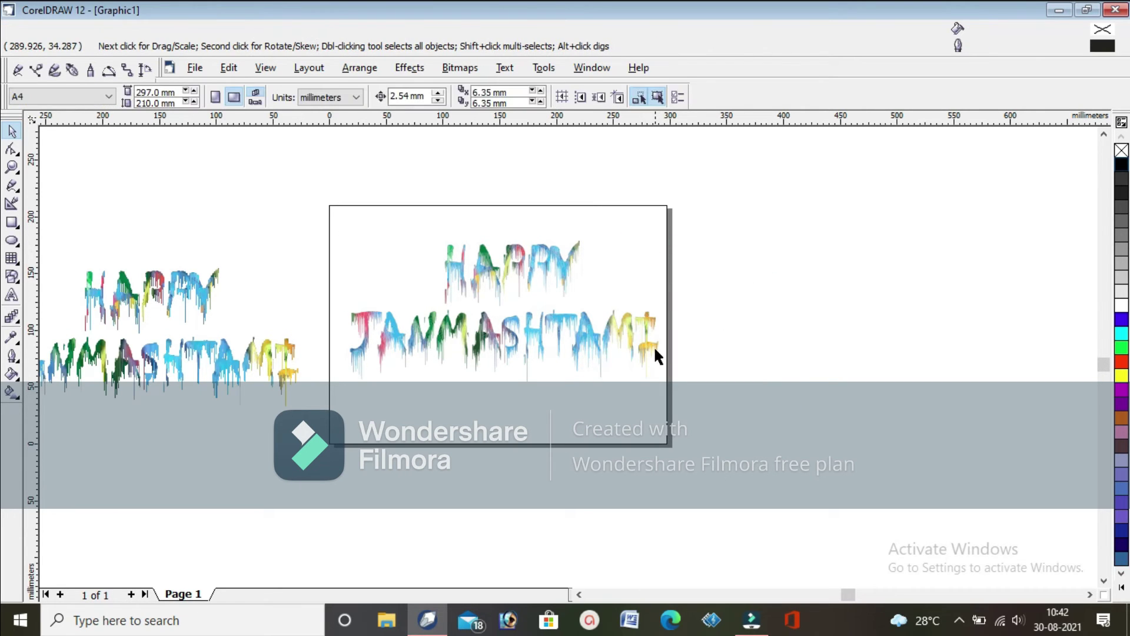
# - Draw a rectangle of about 298.8 by 209.2 mm over the whole page and fill it black
pyautogui.scroll(2, 653, 345)
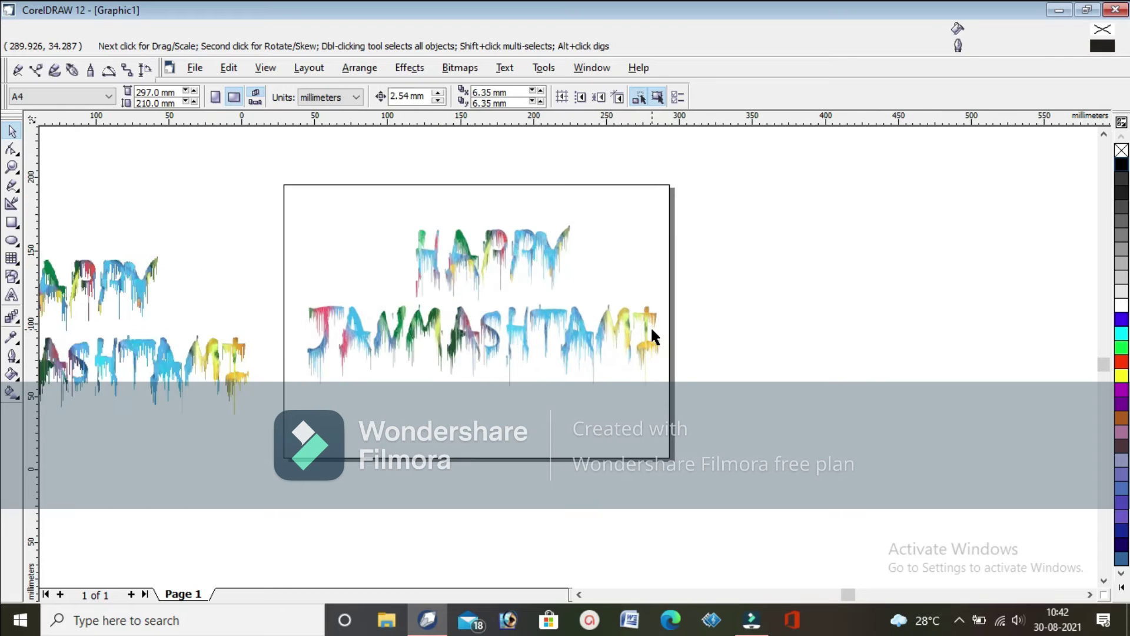
pyautogui.click(11, 224)
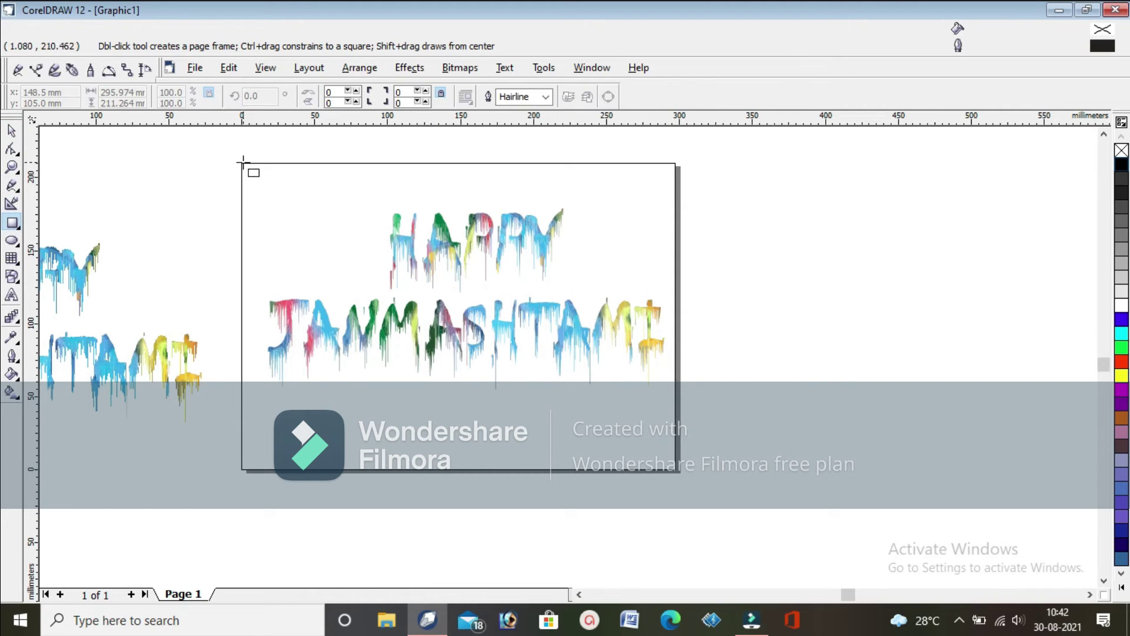
pyautogui.moveTo(240, 163); pyautogui.dragTo(678, 470)
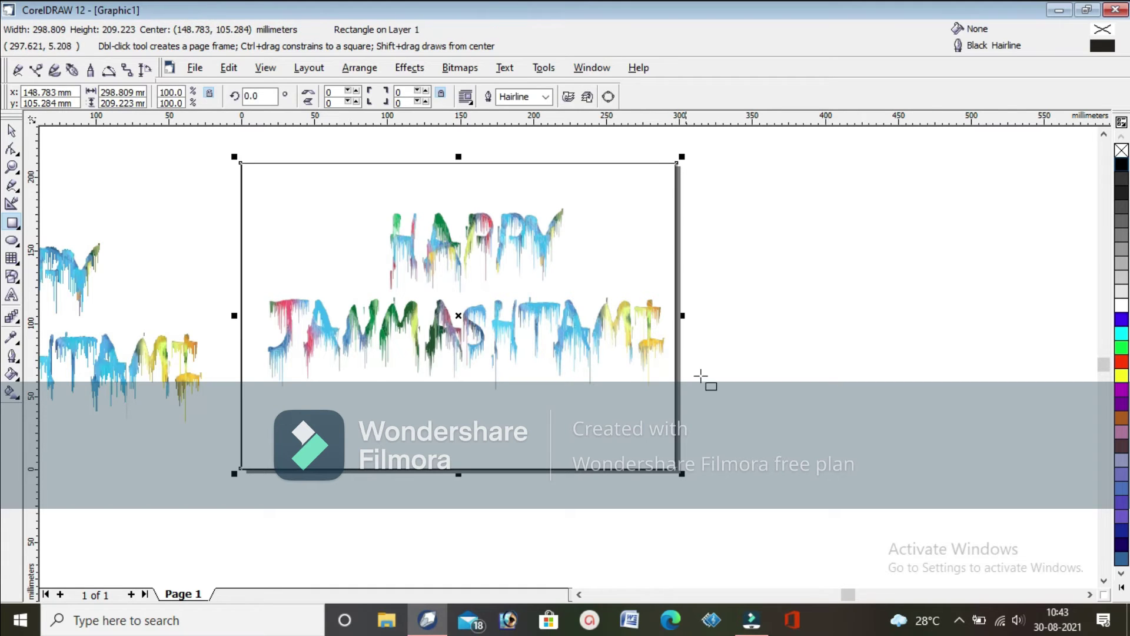
pyautogui.click(1124, 168)
# - Send the black rectangle to the back, behind the traced lettering, and deselect it
pyautogui.click(359, 68)
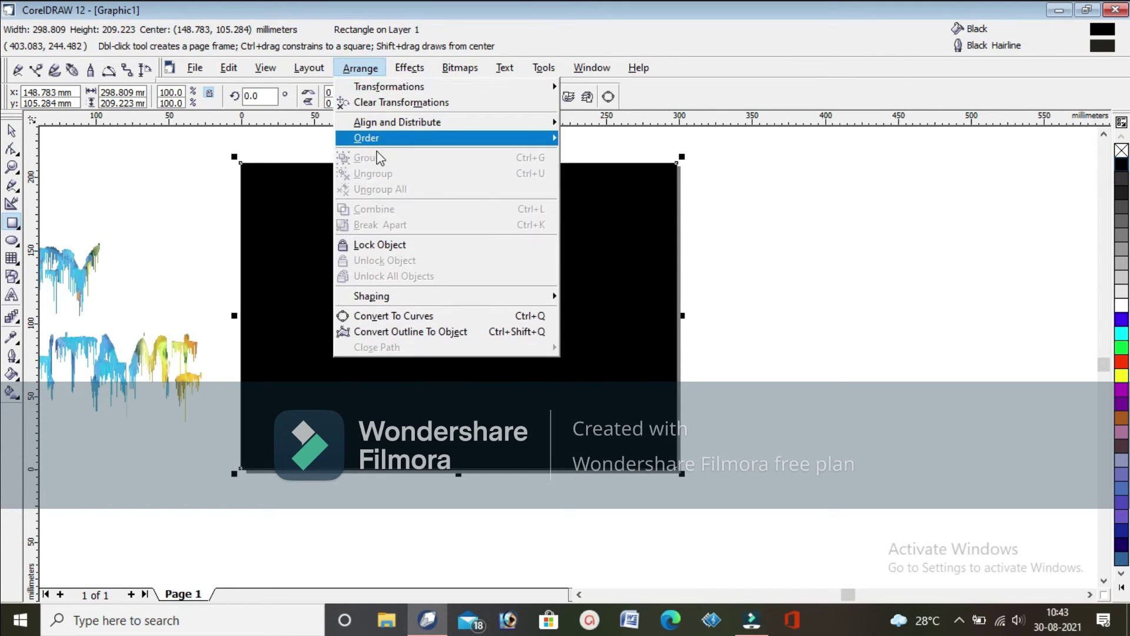
pyautogui.click(598, 154)
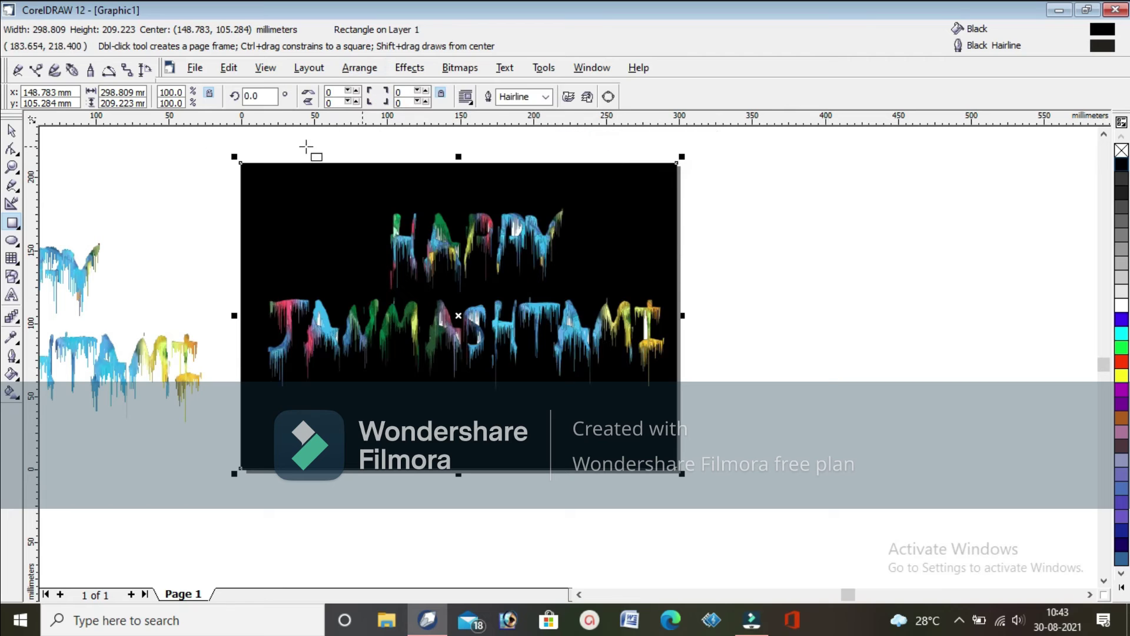
pyautogui.click(12, 131)
pyautogui.click(126, 177)
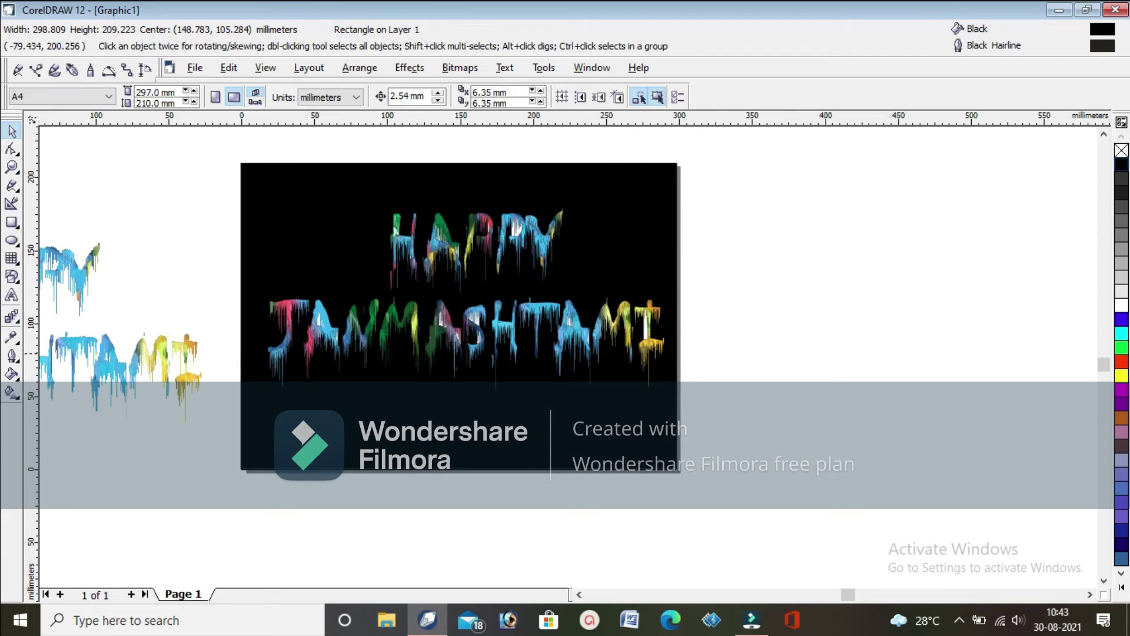
# - Delete the original lettering bitmap lying to the left of the page
pyautogui.scroll(1, 503, 363)
pyautogui.scroll(-2, 108, 365)
pyautogui.click(112, 360)
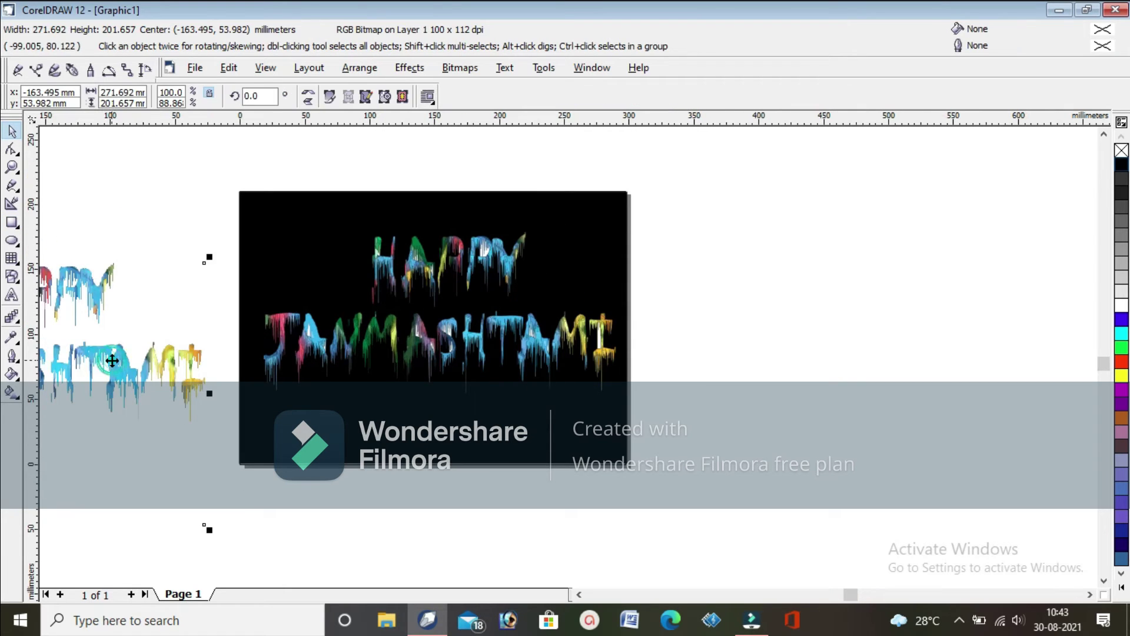
pyautogui.rightClick(116, 356)
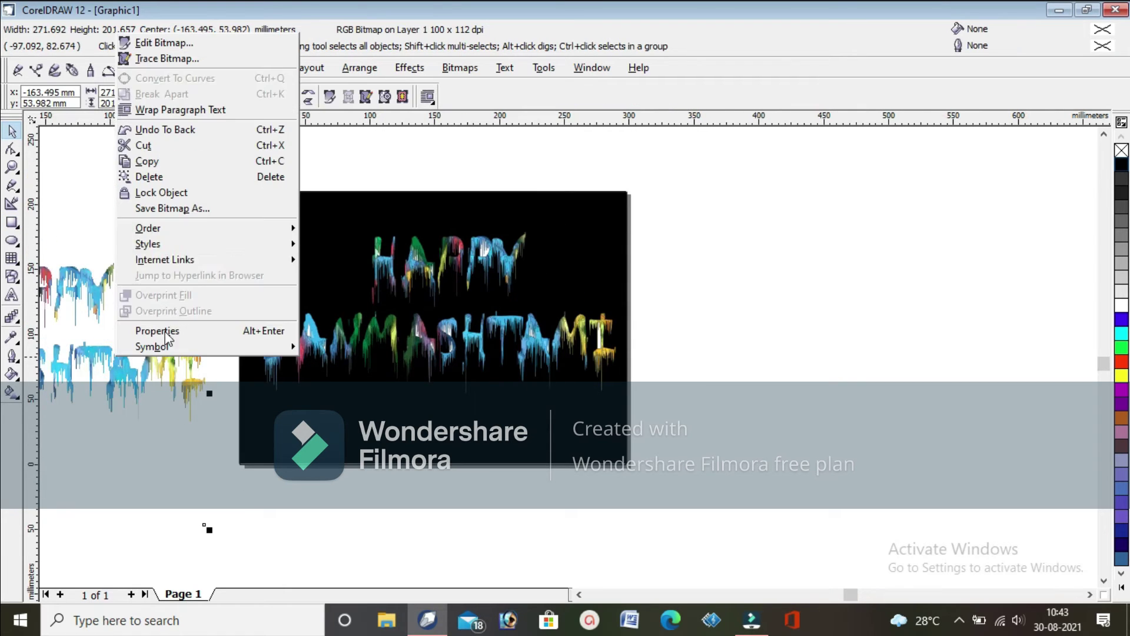
pyautogui.click(189, 180)
# - Add the designer's handle as artistic text below the end of JANMASHTAMI, near the page's lower right corner
pyautogui.scroll(2, 433, 324)
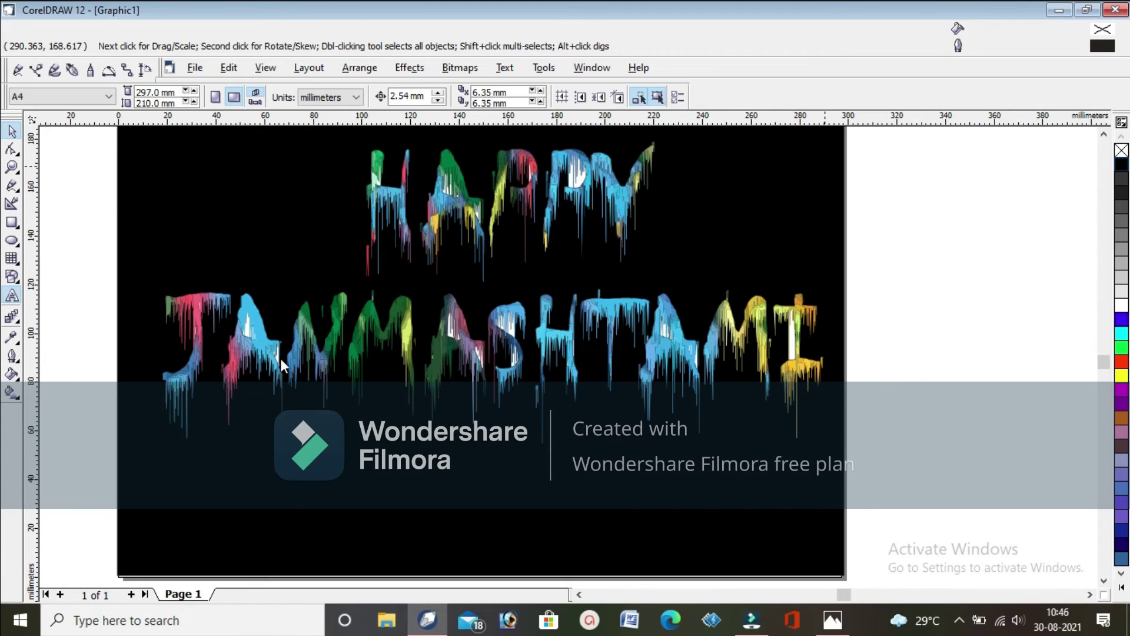
pyautogui.press('F8')
pyautogui.click(683, 503)
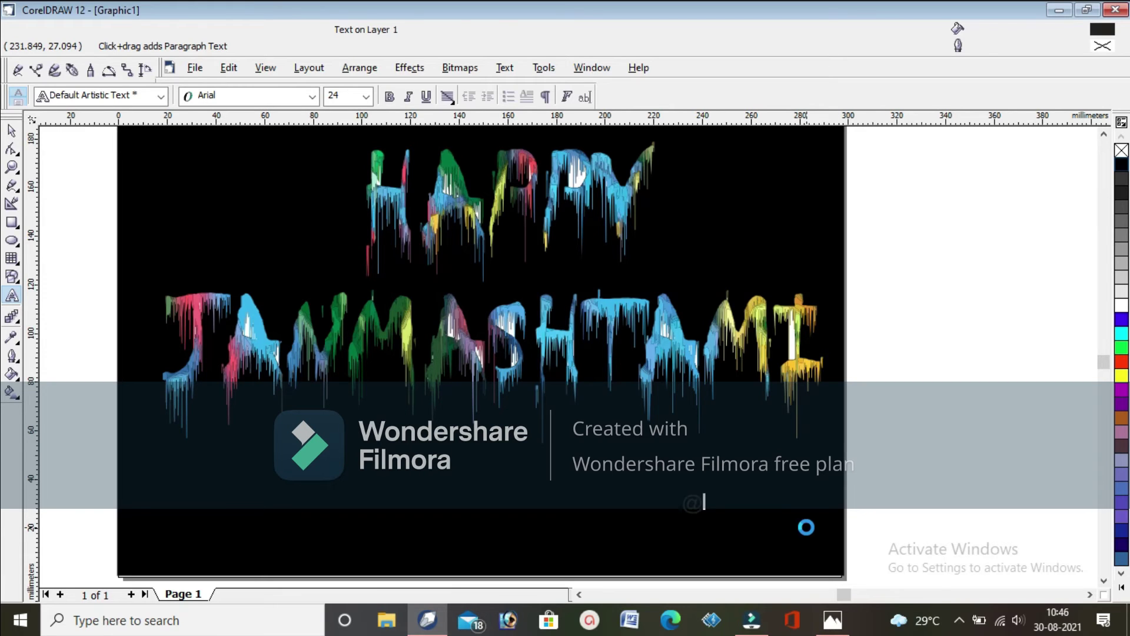
pyautogui.press('capslock')
pyautogui.write('@nk')
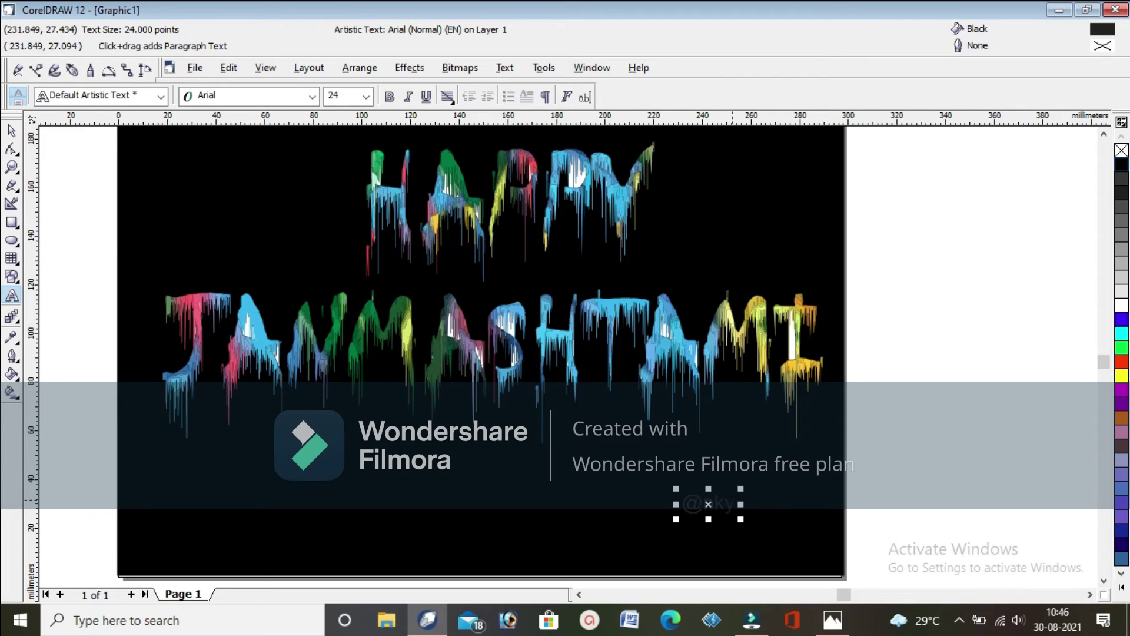
# - Give the whole signature text a Cyan outline and a Cyan fill
pyautogui.moveTo(736, 504); pyautogui.dragTo(682, 504)
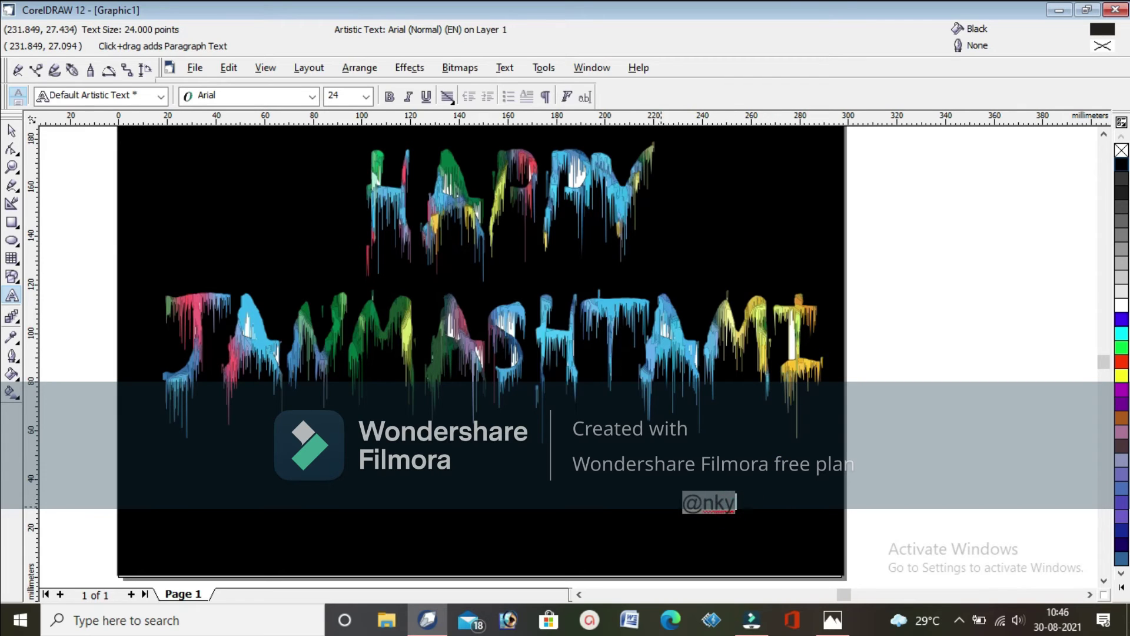
pyautogui.rightClick(1122, 334)
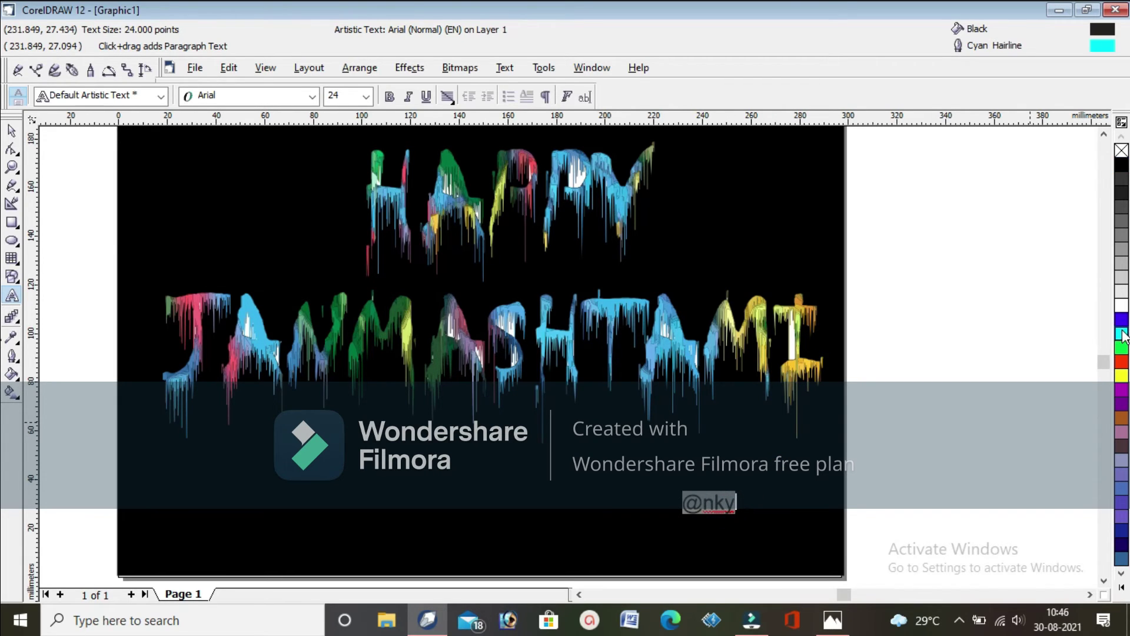
pyautogui.click(1121, 336)
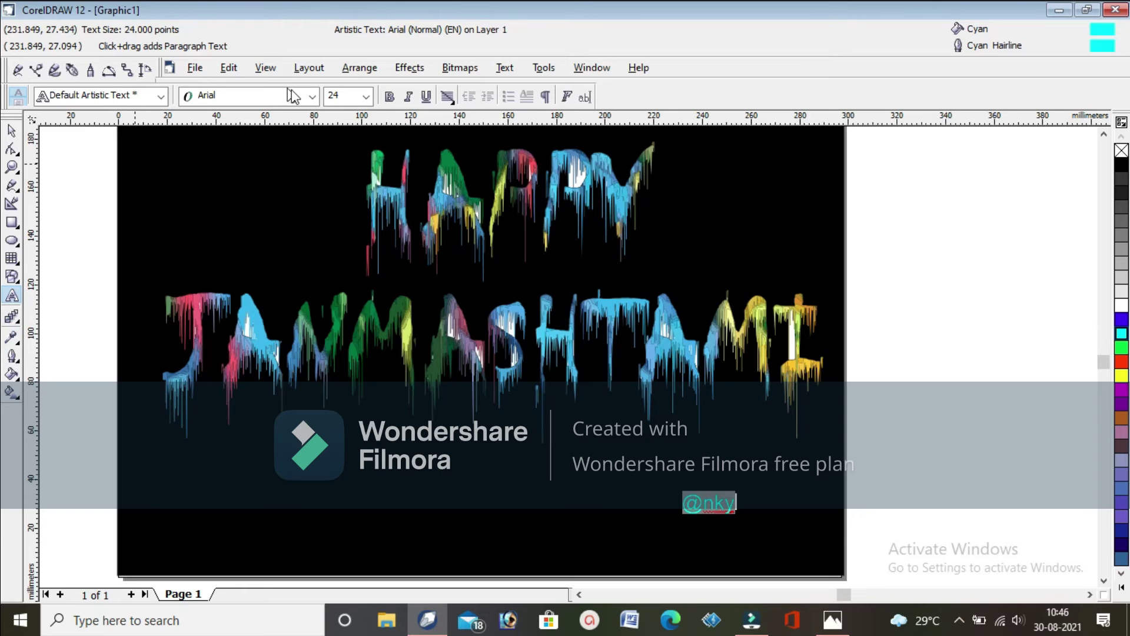
# - Set the signature text in the Chiller font, enlarge it to about 83.9 points and position it under the greeting
pyautogui.click(312, 95)
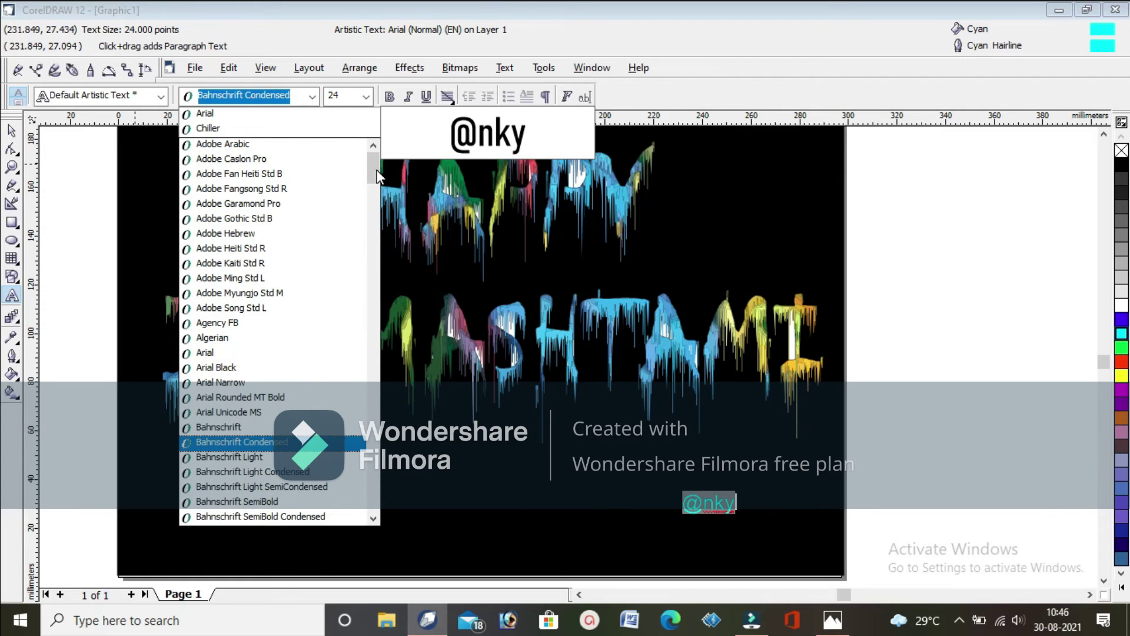
pyautogui.scroll(-10, 377, 176)
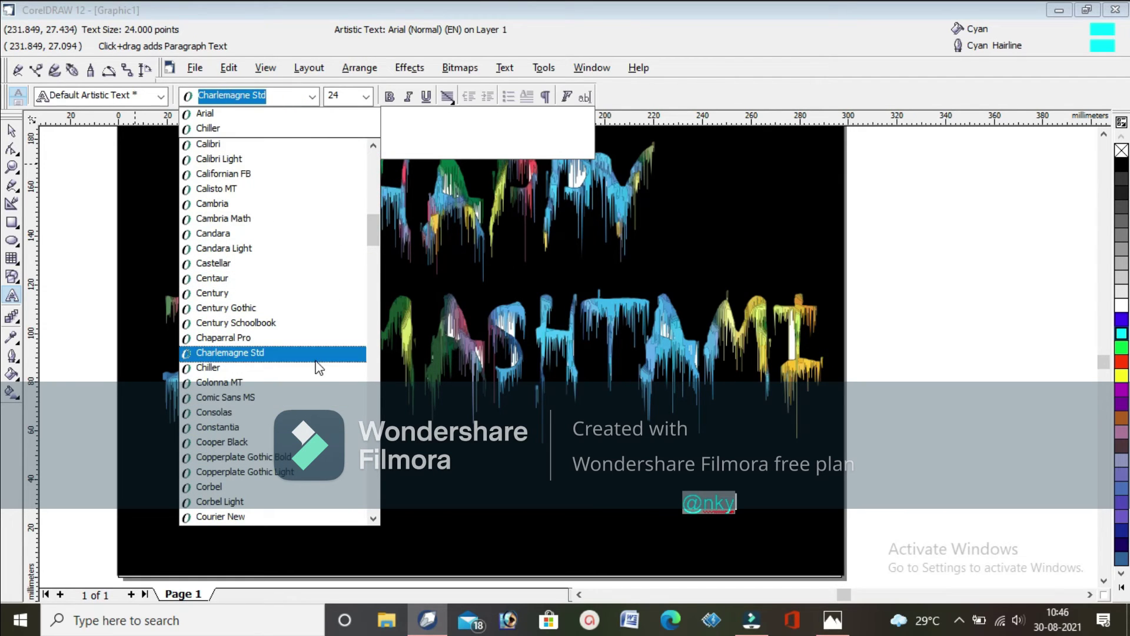
pyautogui.click(315, 370)
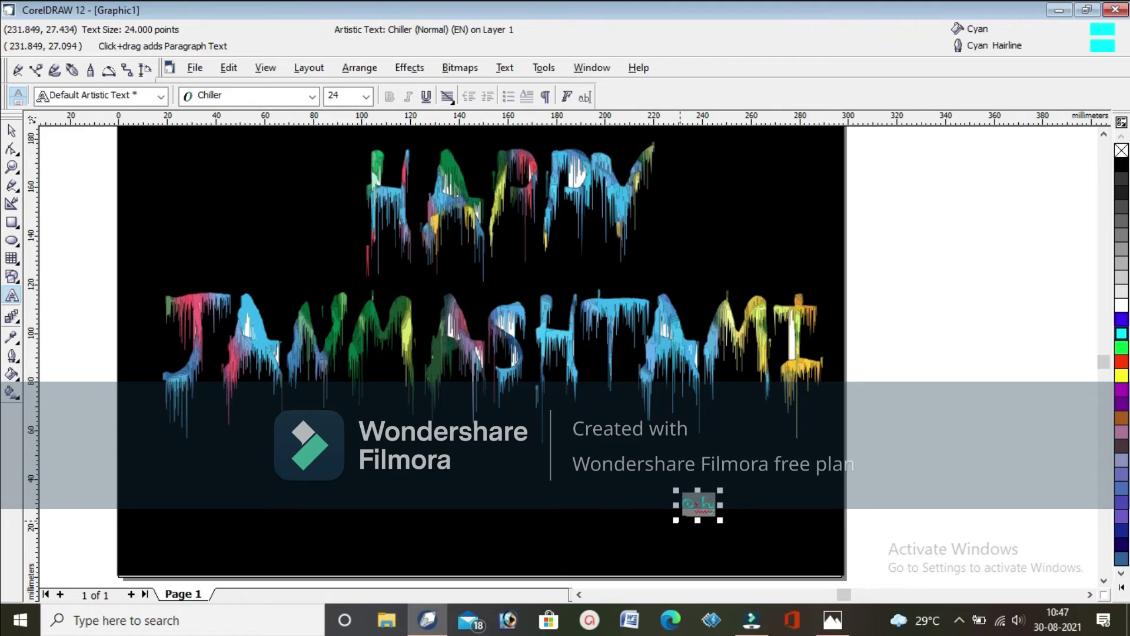
pyautogui.moveTo(676, 520); pyautogui.dragTo(597, 565)
pyautogui.moveTo(658, 529)
pyautogui.mouseDown()
pyautogui.moveTo(698, 502)
pyautogui.moveTo(718, 505)
pyautogui.mouseUp()
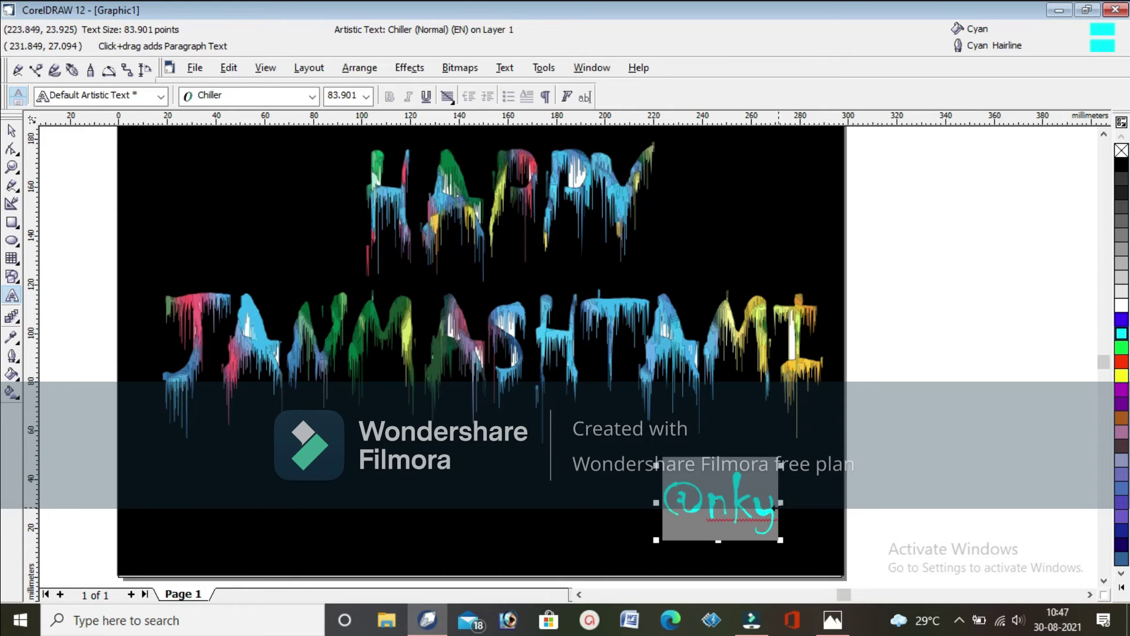
# - Colour the last letter of the signature with a Red fill and Red outline
pyautogui.click(774, 510)
pyautogui.moveTo(773, 509); pyautogui.dragTo(760, 507)
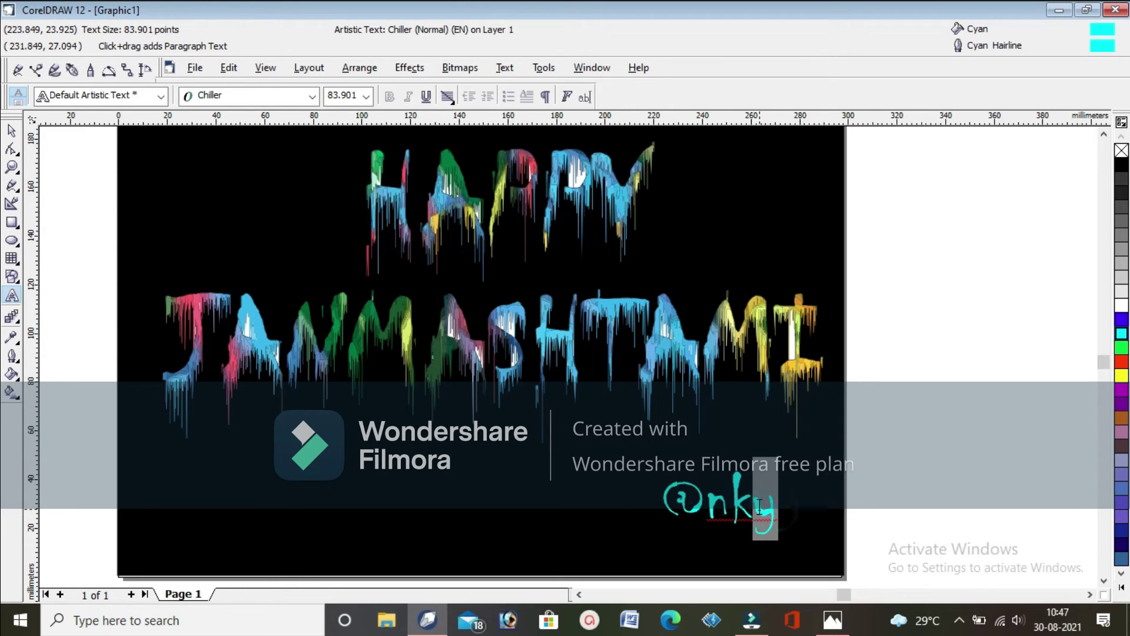
pyautogui.click(1122, 362)
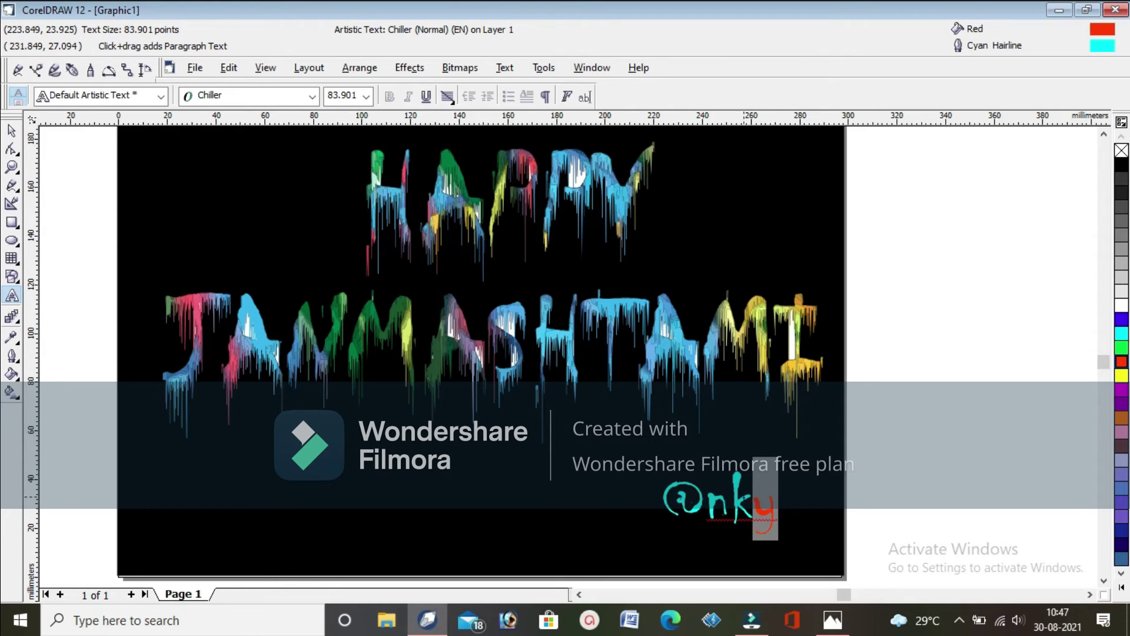
pyautogui.rightClick(1121, 363)
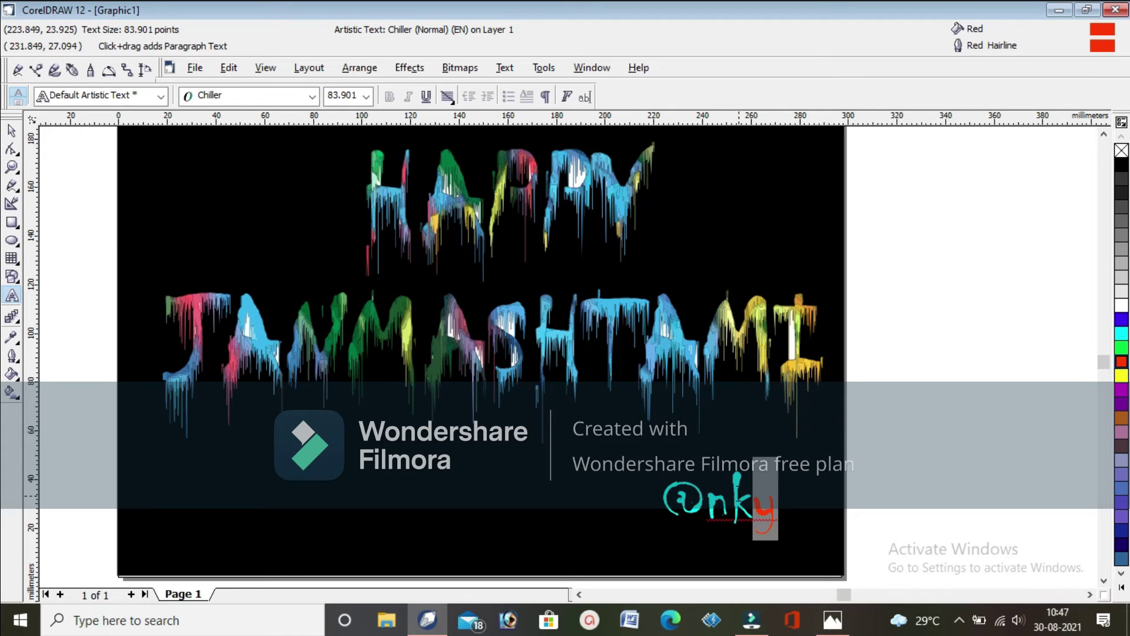
# - Colour the letter k in the signature with a Yellow fill and Yellow outline
pyautogui.moveTo(732, 494); pyautogui.dragTo(751, 488)
pyautogui.click(1121, 375)
pyautogui.rightClick(1121, 375)
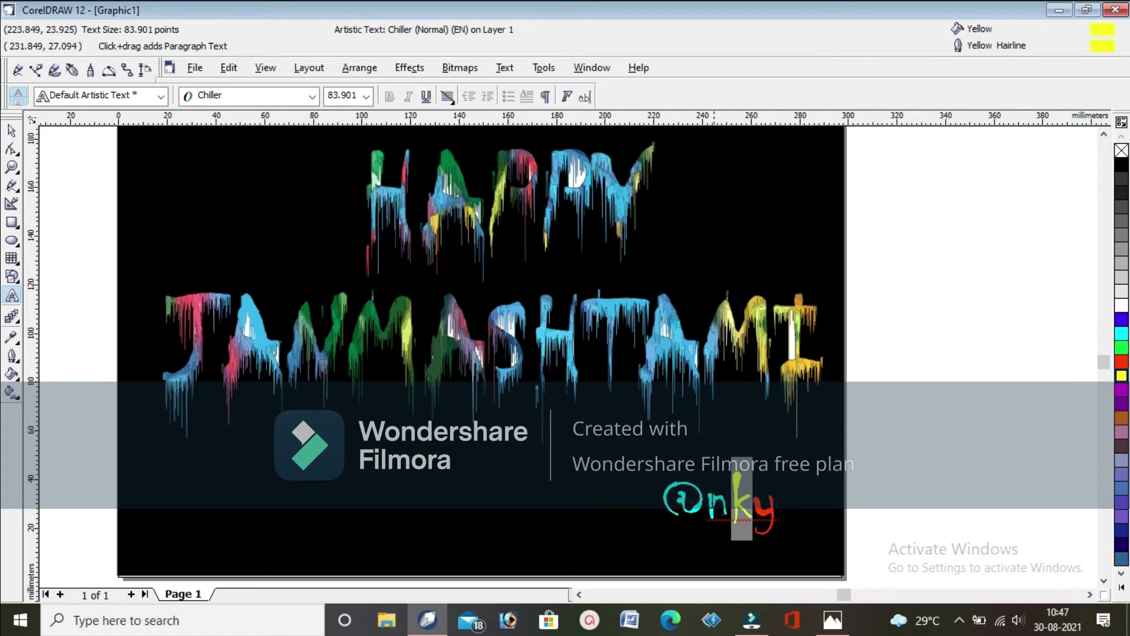
# - Try Blue and Baby Blue fills on the letter n of the signature and settle on Navy Blue
pyautogui.moveTo(706, 497); pyautogui.dragTo(731, 498)
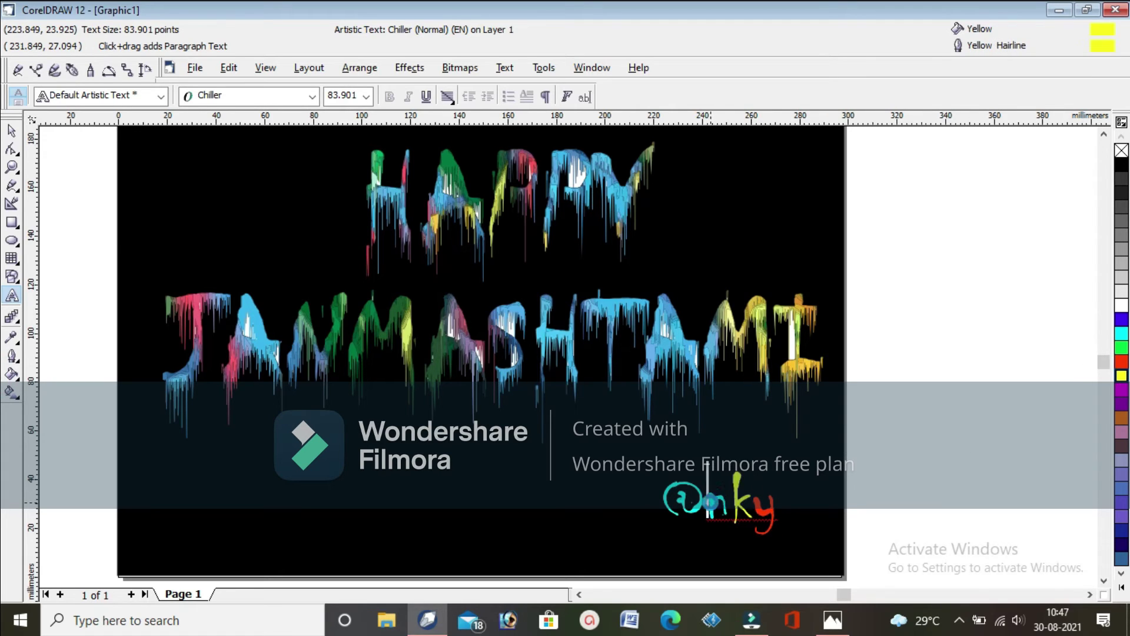
pyautogui.click(1123, 320)
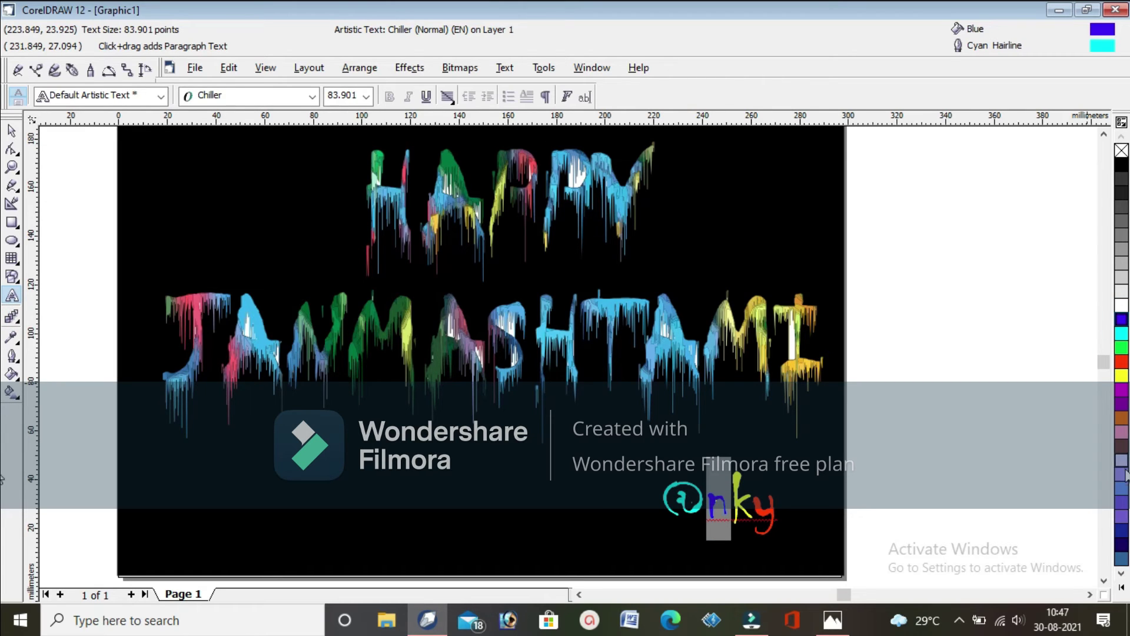
pyautogui.click(1122, 489)
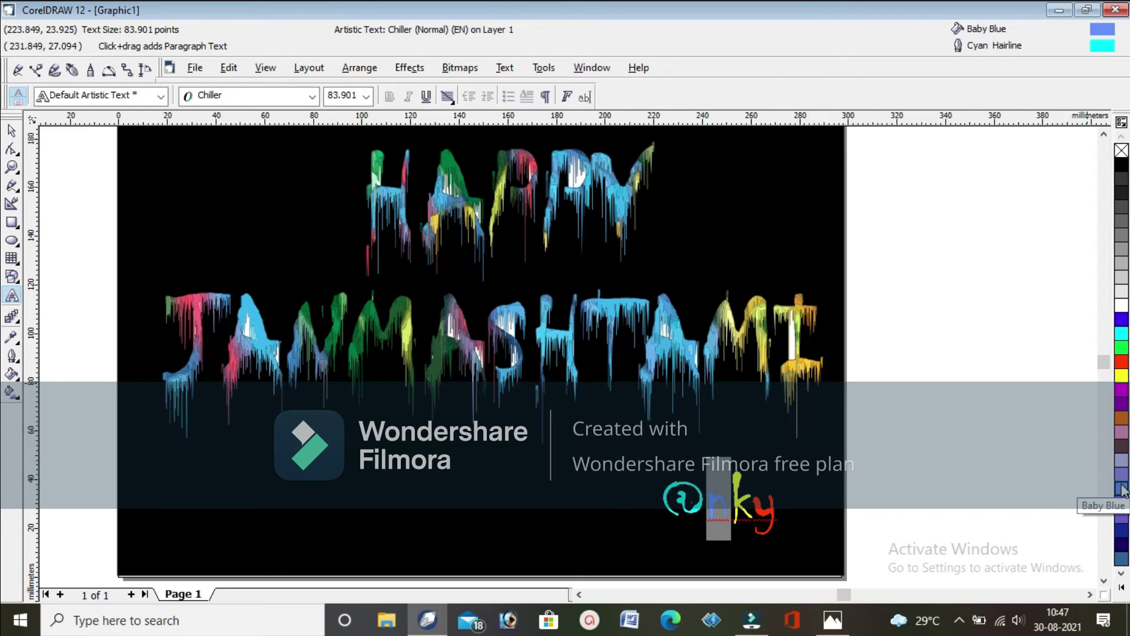
pyautogui.click(1122, 530)
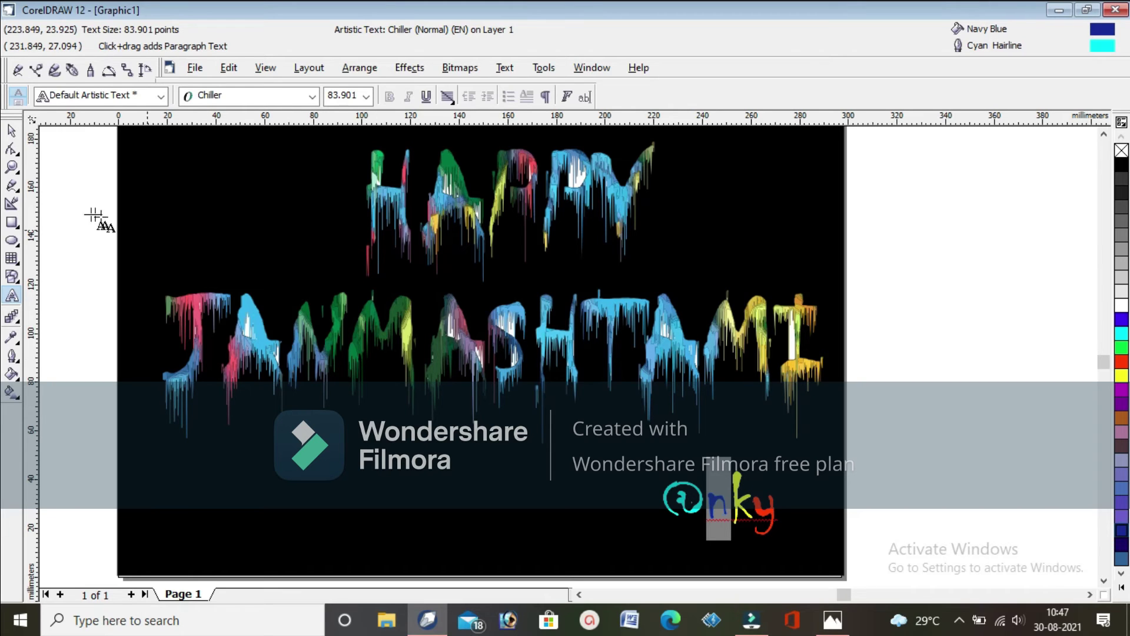
# - Give the letter n of the signature a Navy Blue outline and finish editing the text
pyautogui.click(11, 131)
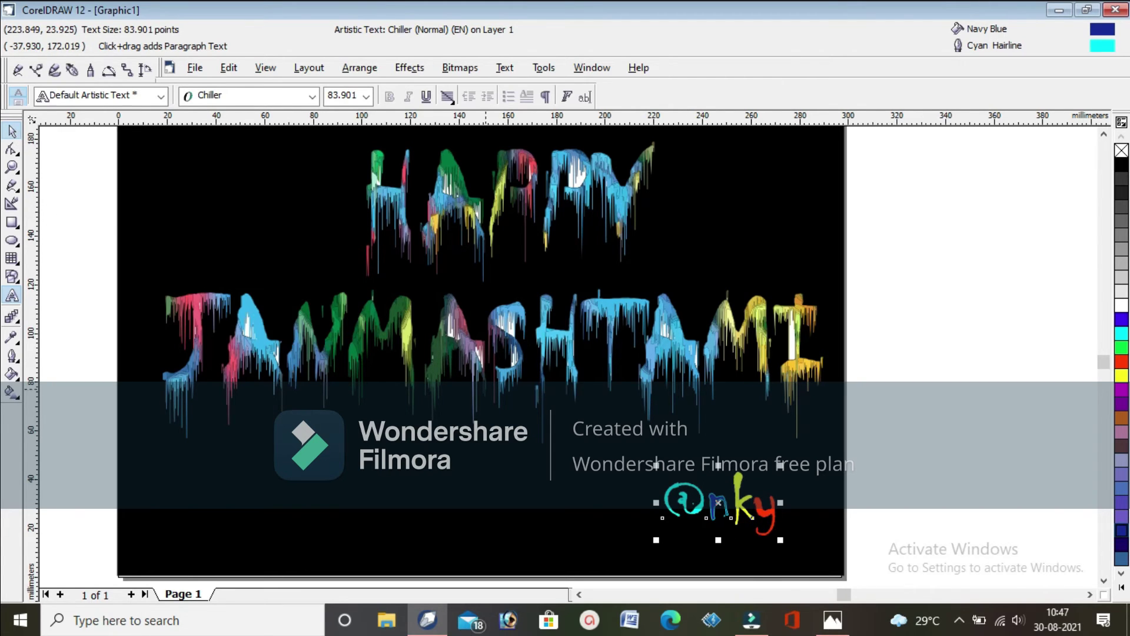
pyautogui.click(12, 295)
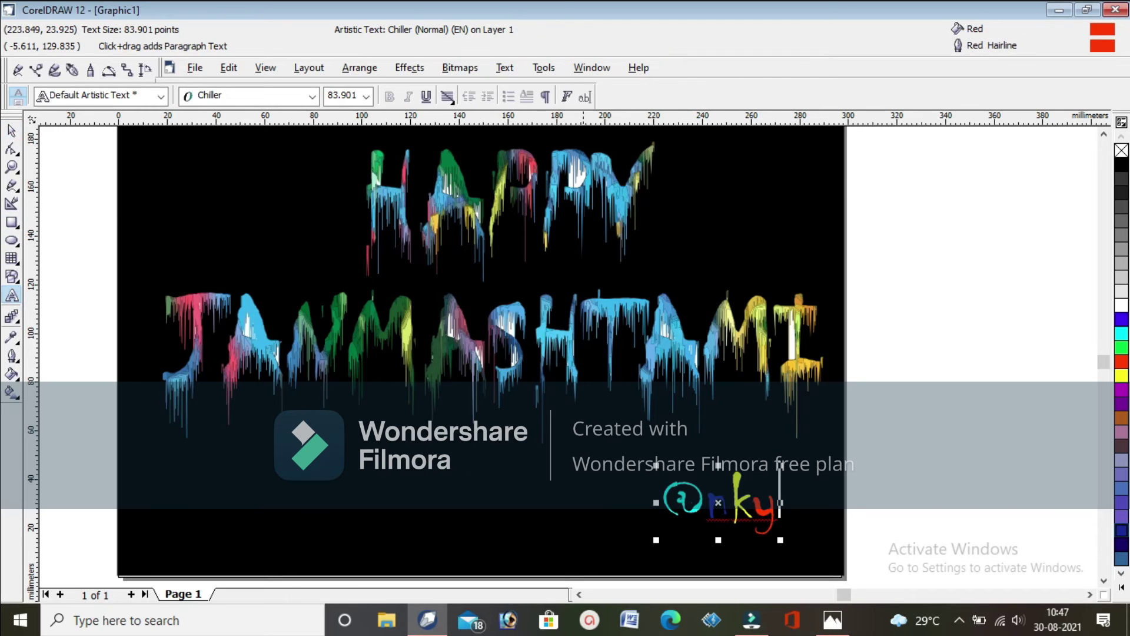
pyautogui.moveTo(708, 500); pyautogui.dragTo(729, 498)
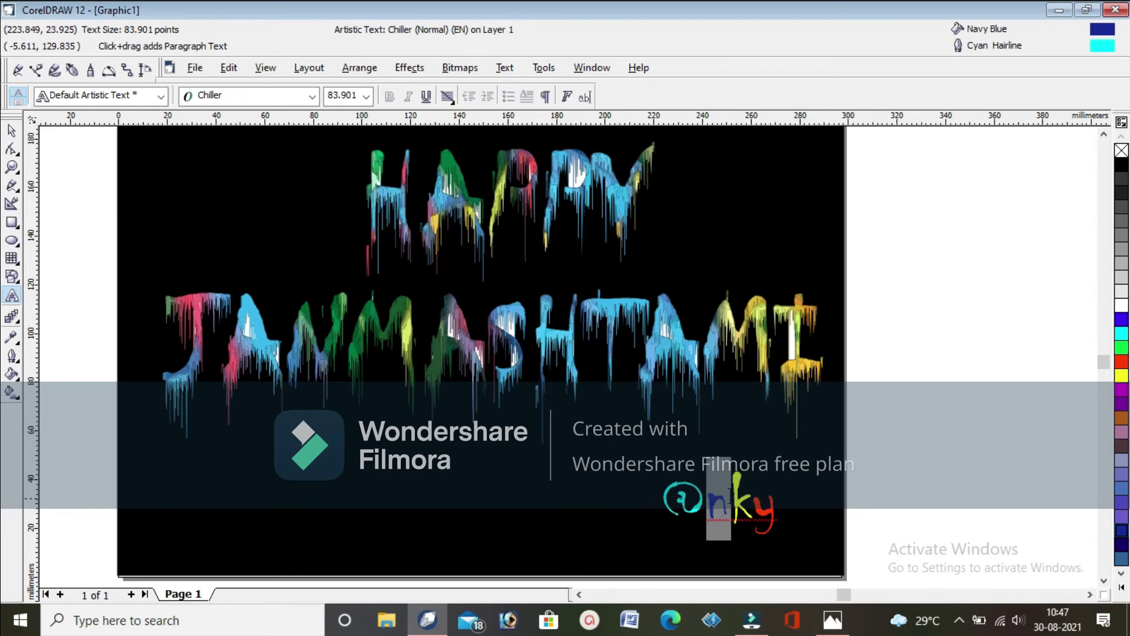
pyautogui.rightClick(1123, 533)
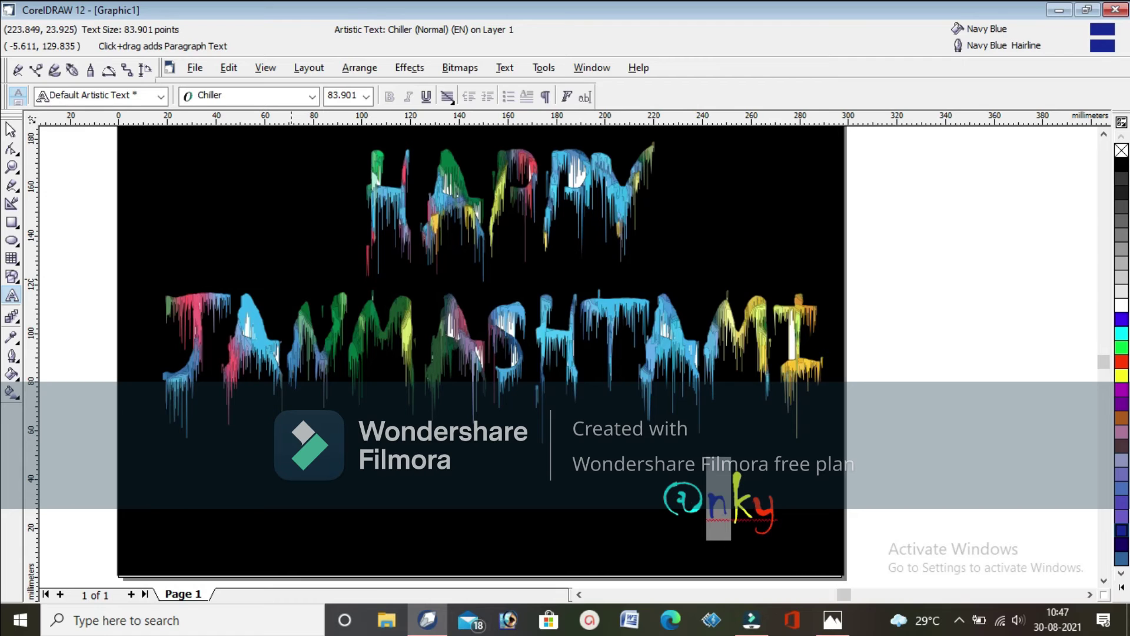
pyautogui.hotkey('ctrl', 'space')
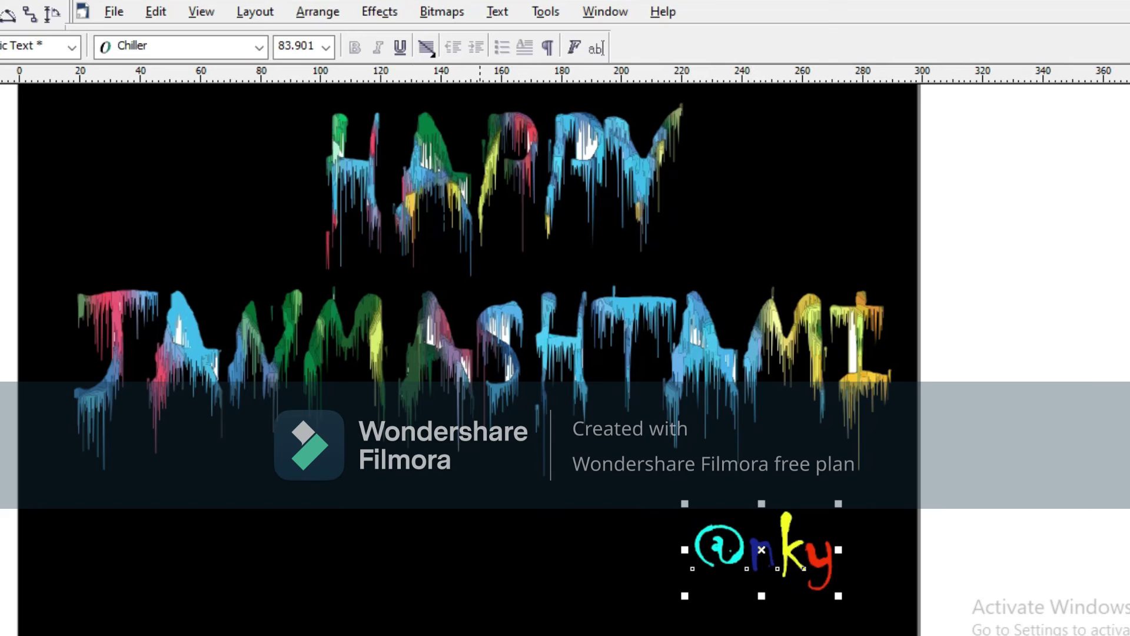
# - Convert the signature text to a 24-bit RGB bitmap at 100 dpi with anti-aliasing and a transparent background
pyautogui.click(440, 11)
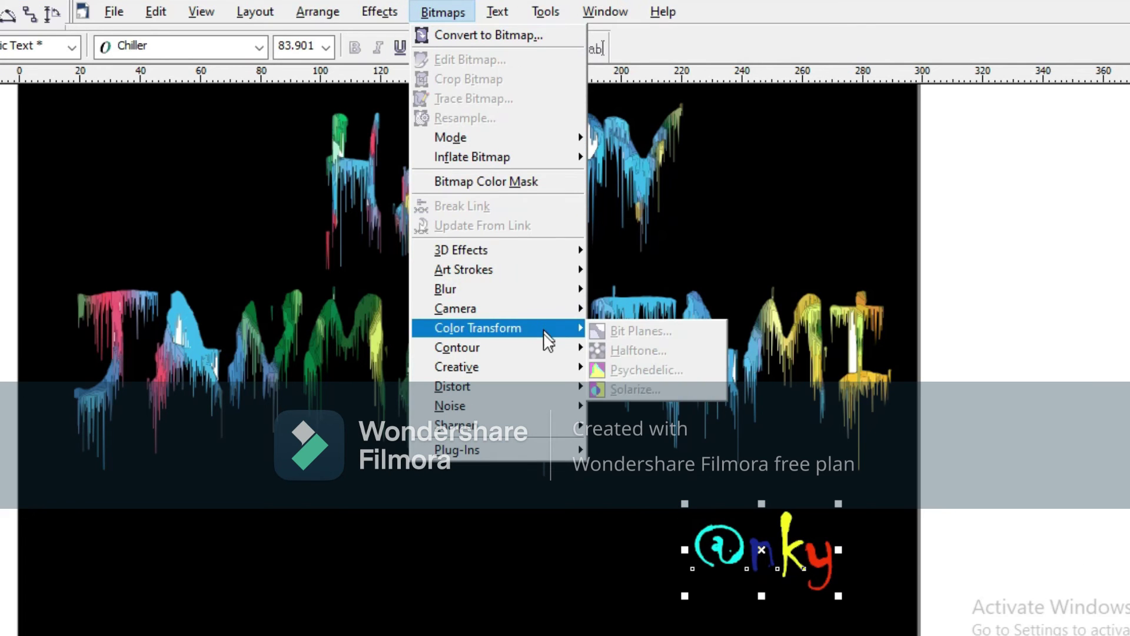
pyautogui.moveTo(545, 352)
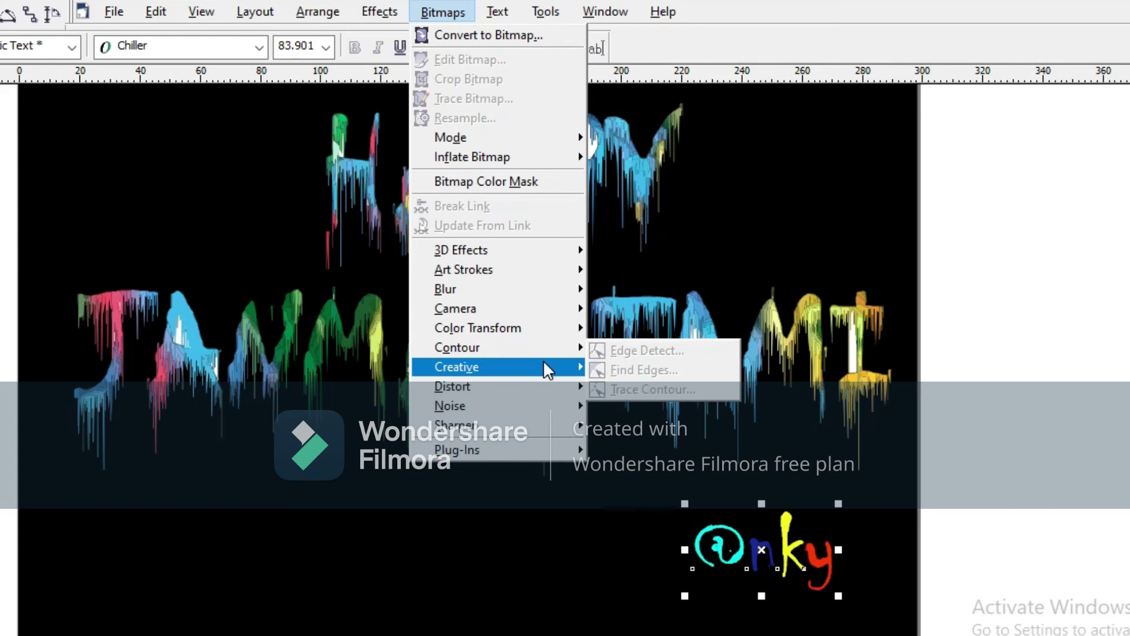
pyautogui.click(474, 35)
pyautogui.click(649, 259)
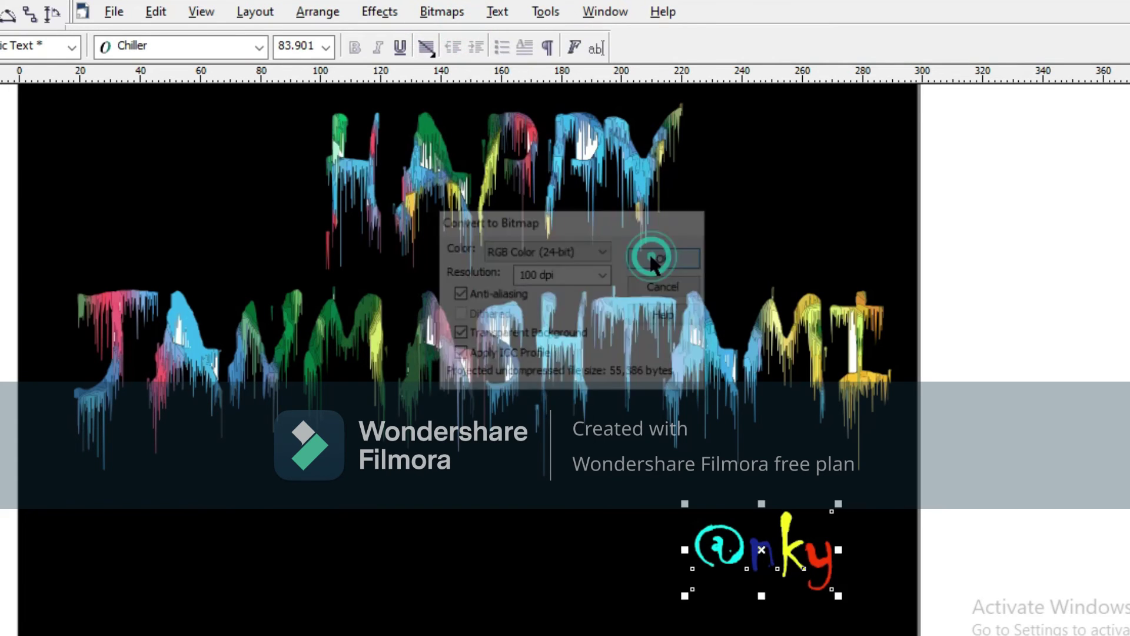
# - Start a Wet Paint distortion on the signature bitmap and preview it with wetness 37 and percent 100
pyautogui.click(454, 13)
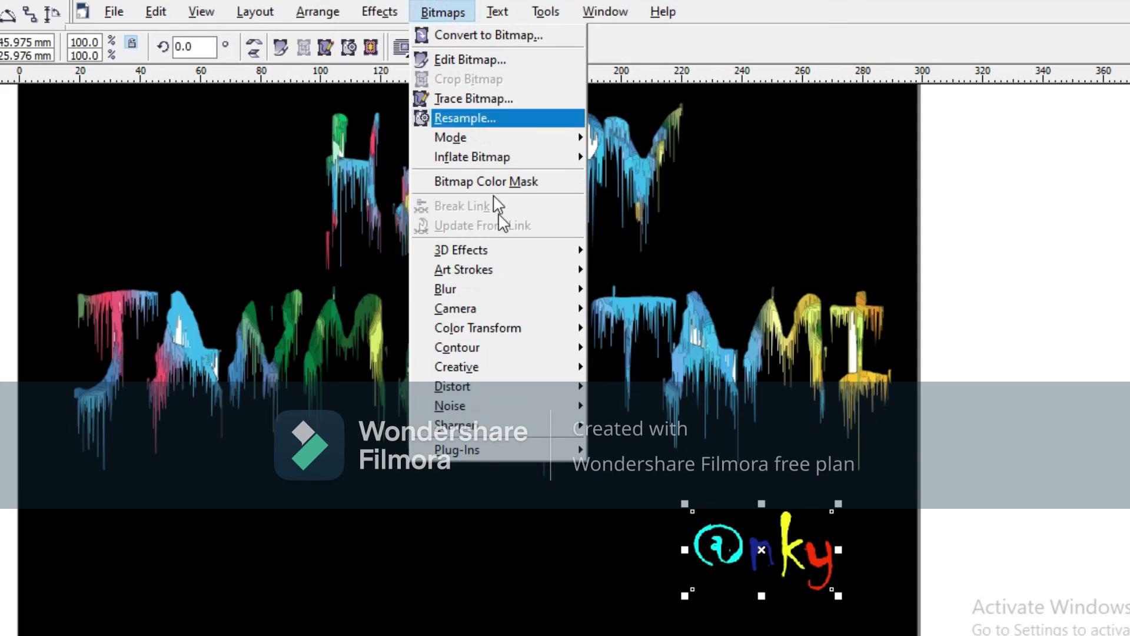
pyautogui.moveTo(517, 248)
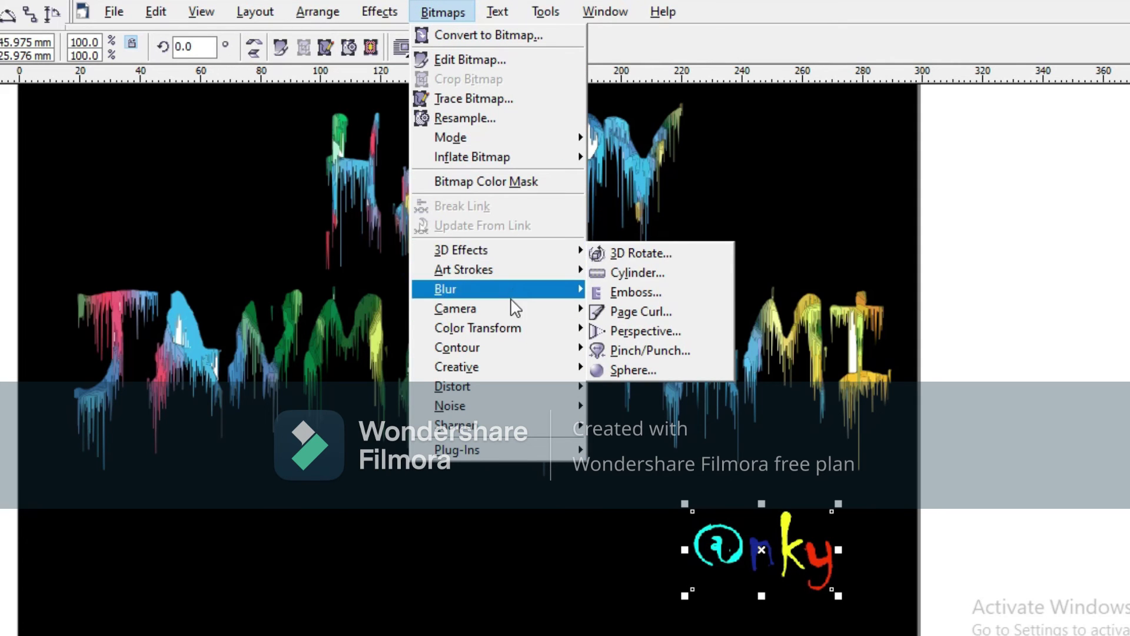
pyautogui.moveTo(510, 371)
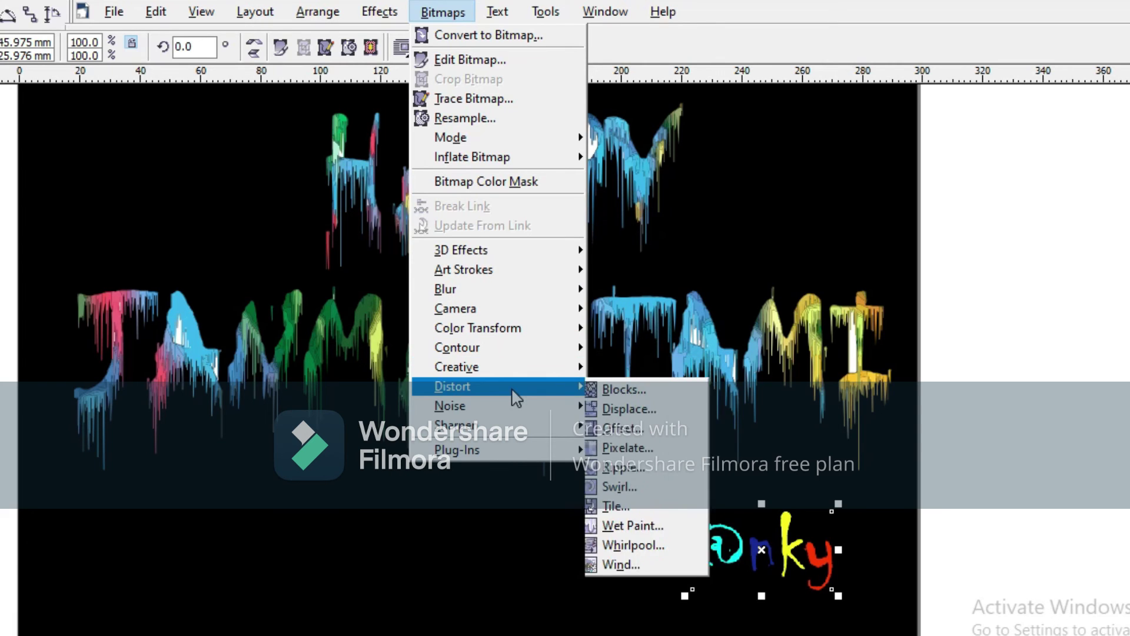
pyautogui.click(615, 526)
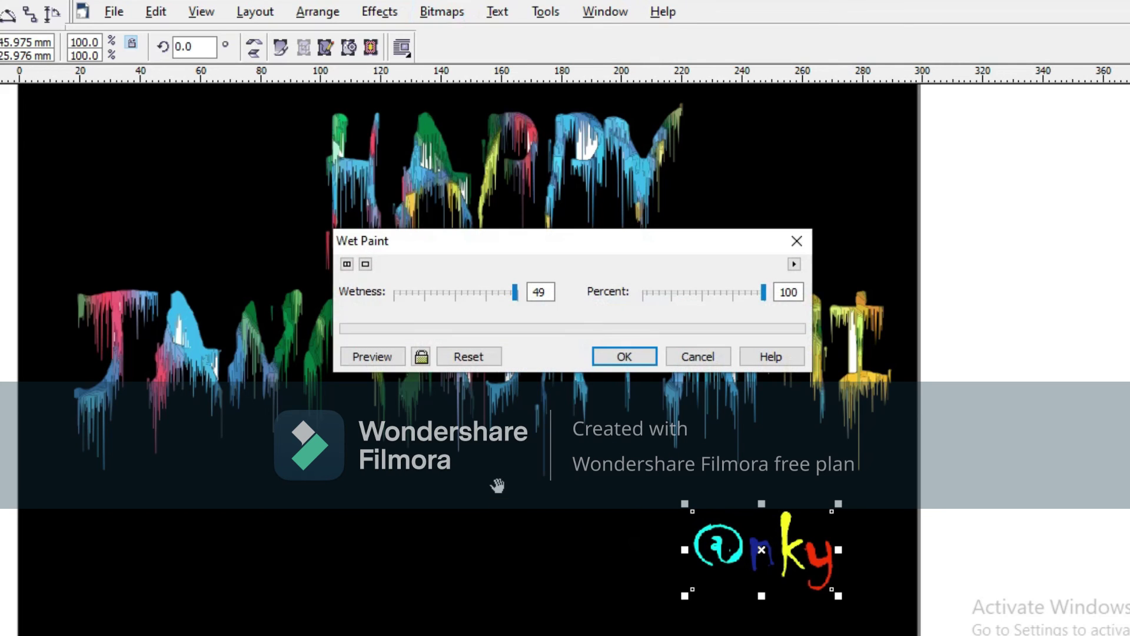
pyautogui.moveTo(515, 293); pyautogui.dragTo(501, 294)
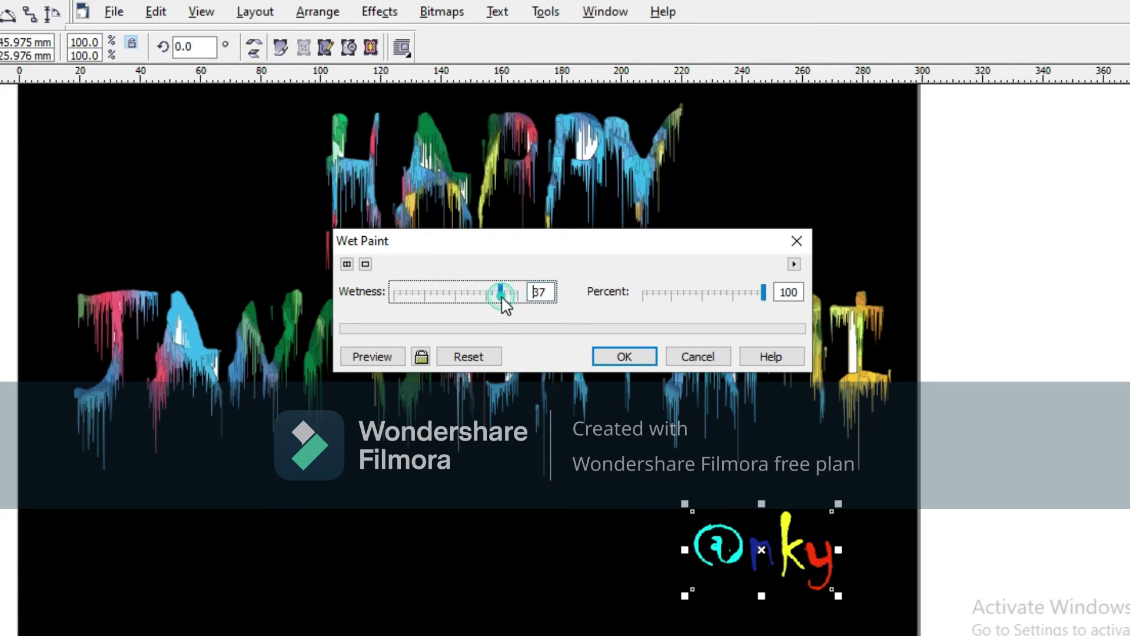
pyautogui.click(382, 356)
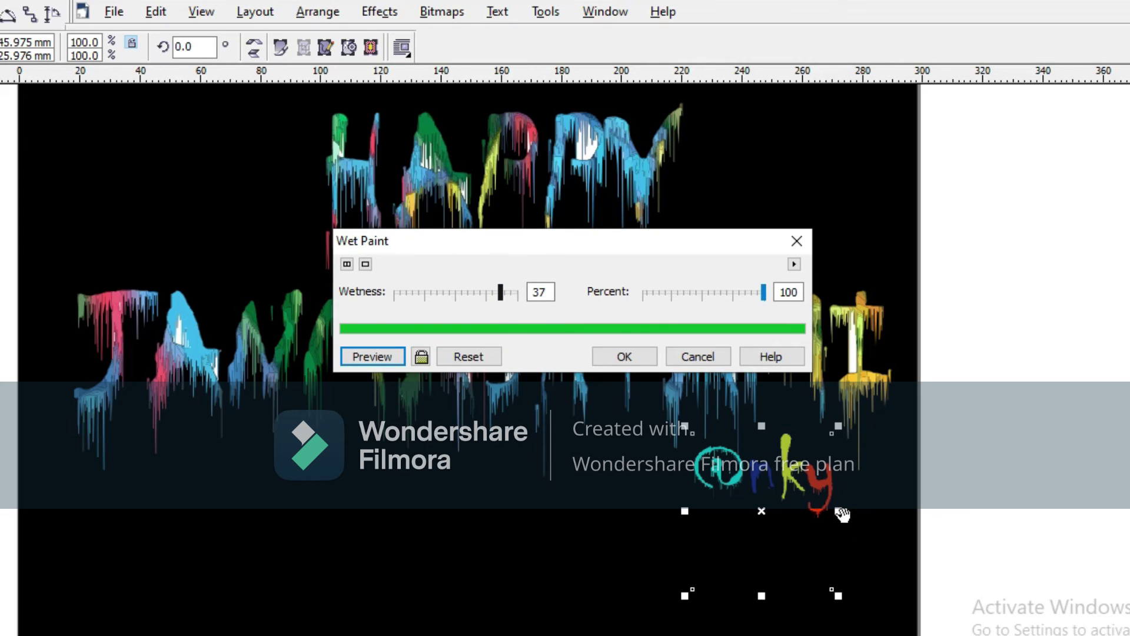
# - Preview the signature's Wet Paint effect at wetness 45, then raise it to 48 and apply it
pyautogui.moveTo(500, 292); pyautogui.dragTo(510, 290)
pyautogui.click(393, 355)
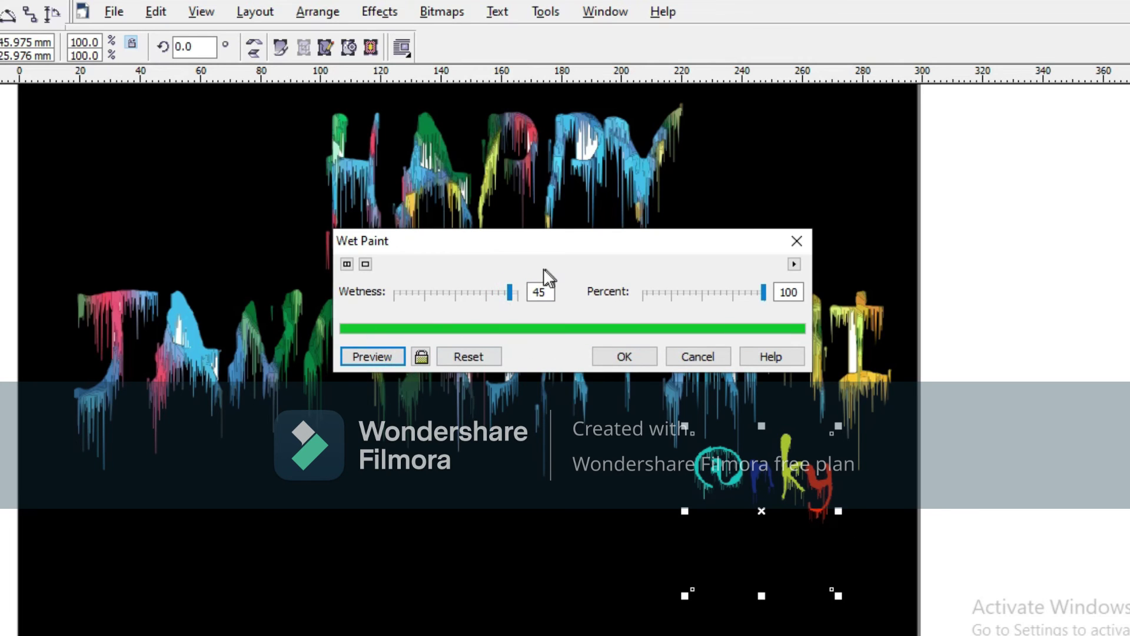
pyautogui.click(512, 293)
pyautogui.moveTo(515, 292); pyautogui.dragTo(519, 293)
pyautogui.click(371, 356)
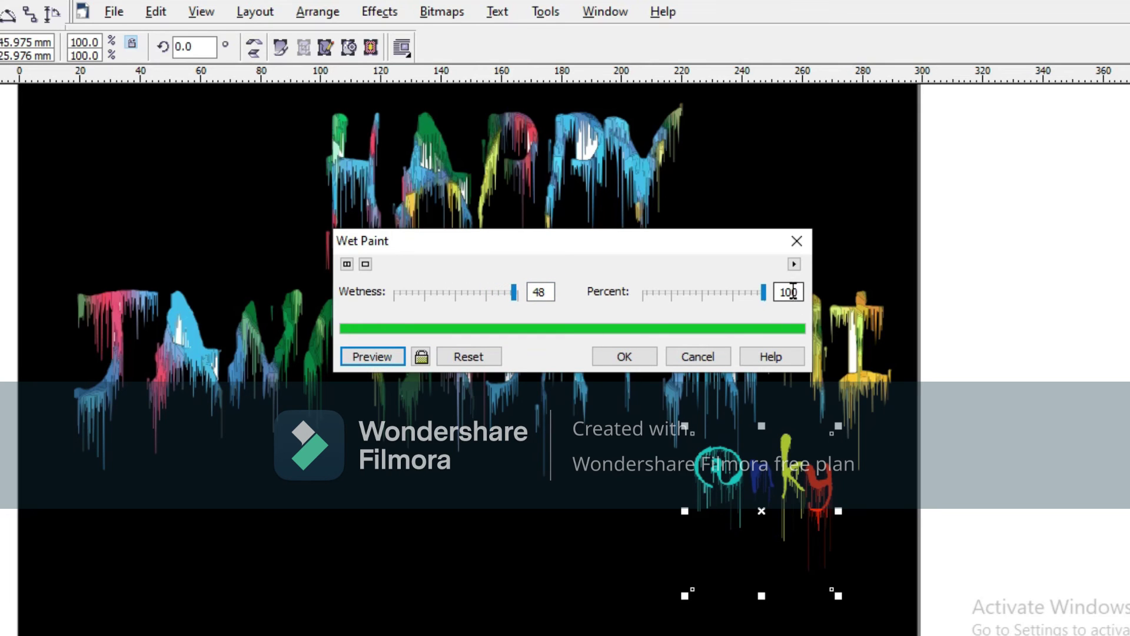
pyautogui.click(635, 356)
# - Move the dripping signature to the lower-right area of the page, centred at about 271.5 mm, 28.5 mm
pyautogui.moveTo(718, 470); pyautogui.dragTo(780, 505)
pyautogui.click(916, 507)
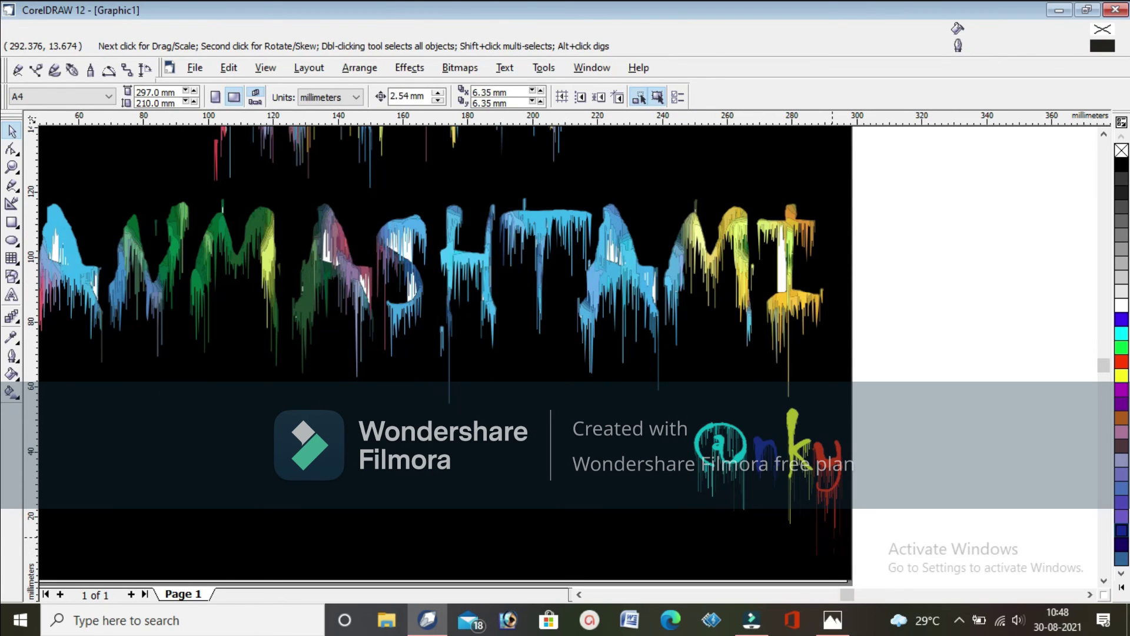
pyautogui.scroll(-2, 832, 533)
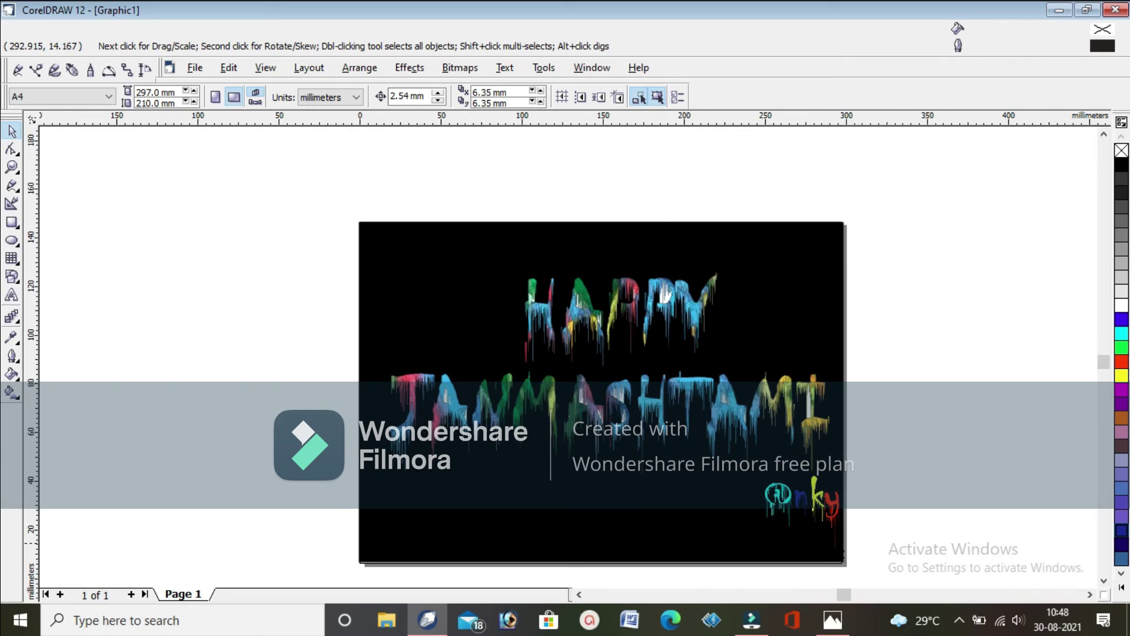
pyautogui.scroll(3, 838, 541)
pyautogui.click(794, 442)
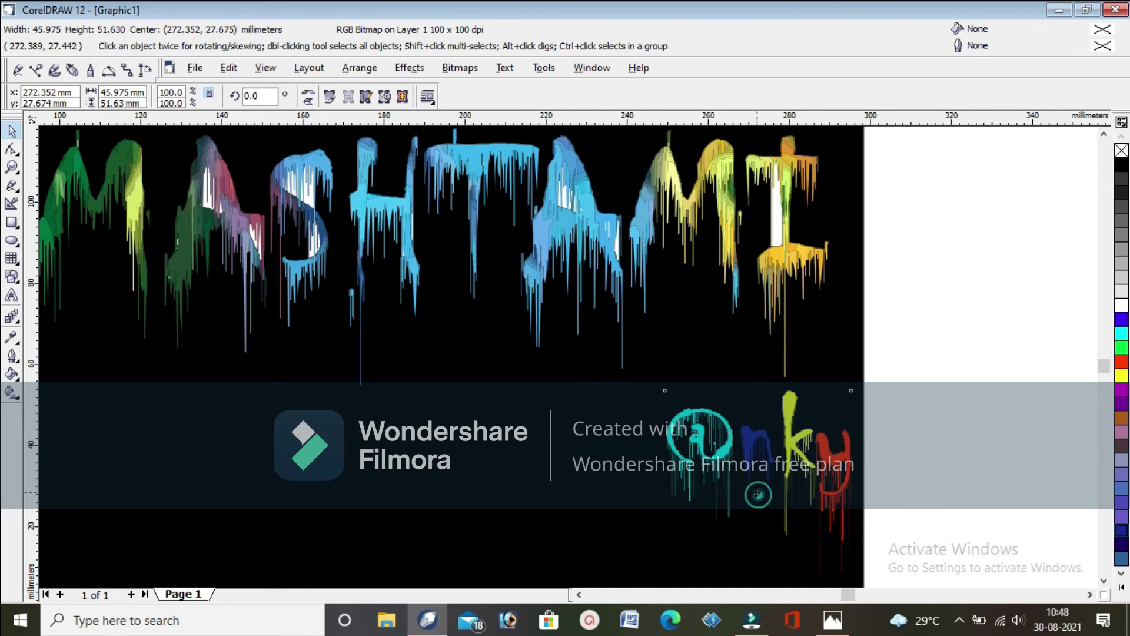
pyautogui.moveTo(758, 496); pyautogui.dragTo(755, 492)
pyautogui.click(754, 492)
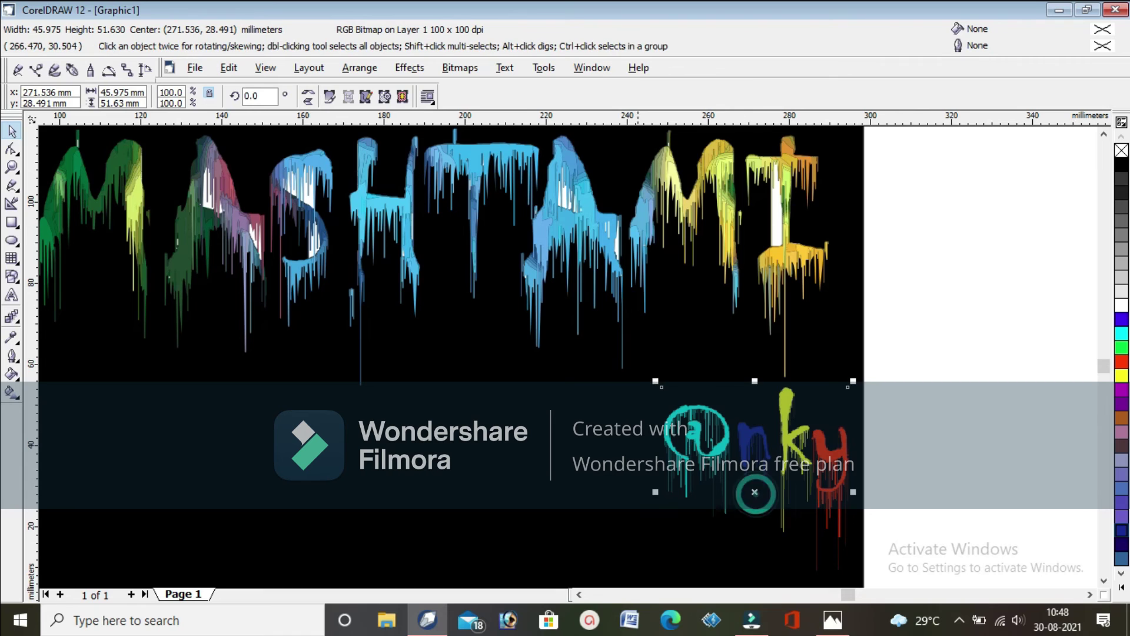
# - Scale the signature down proportionally to about 21.3 by 24 mm in the page's lower-right corner and review the design
pyautogui.moveTo(661, 387); pyautogui.dragTo(755, 494)
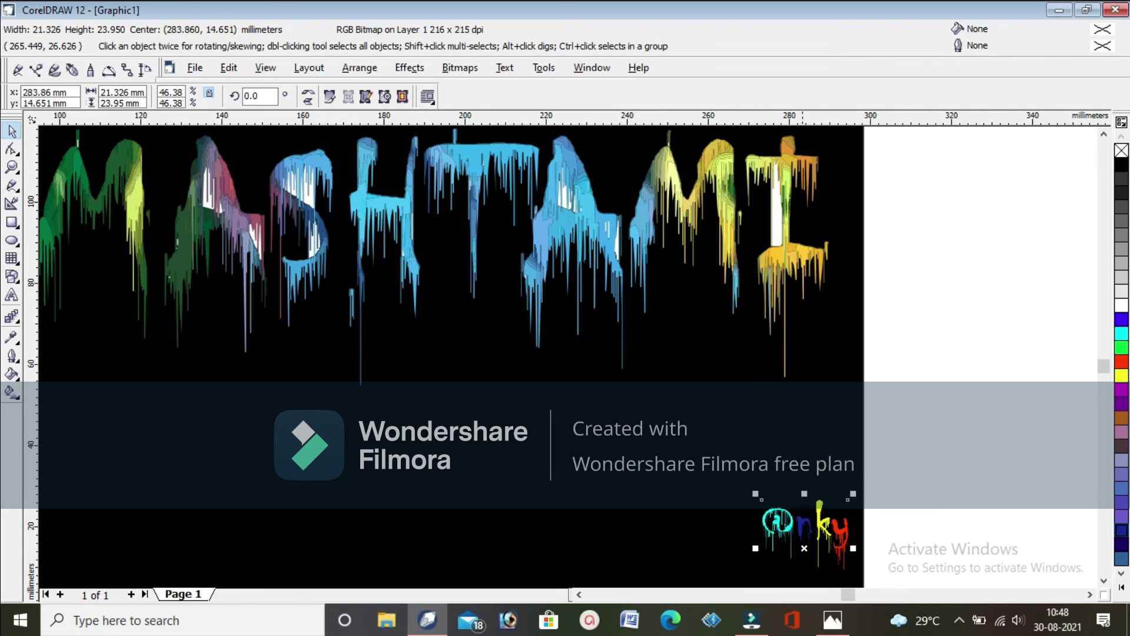
pyautogui.click(918, 456)
pyautogui.scroll(-4, 749, 480)
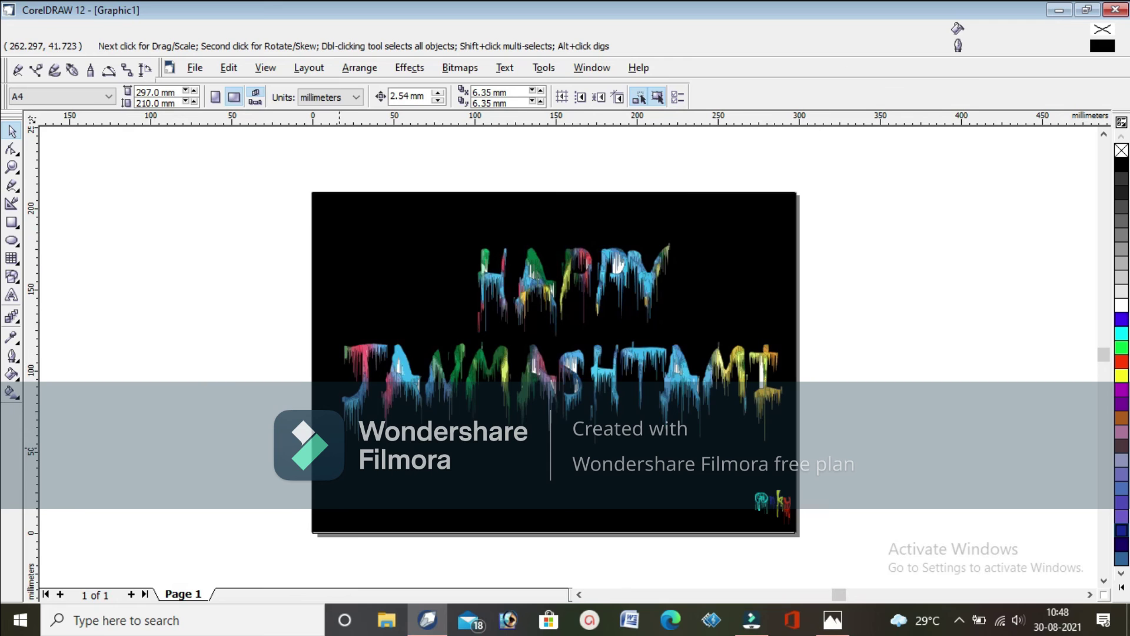
pyautogui.scroll(2, 592, 513)
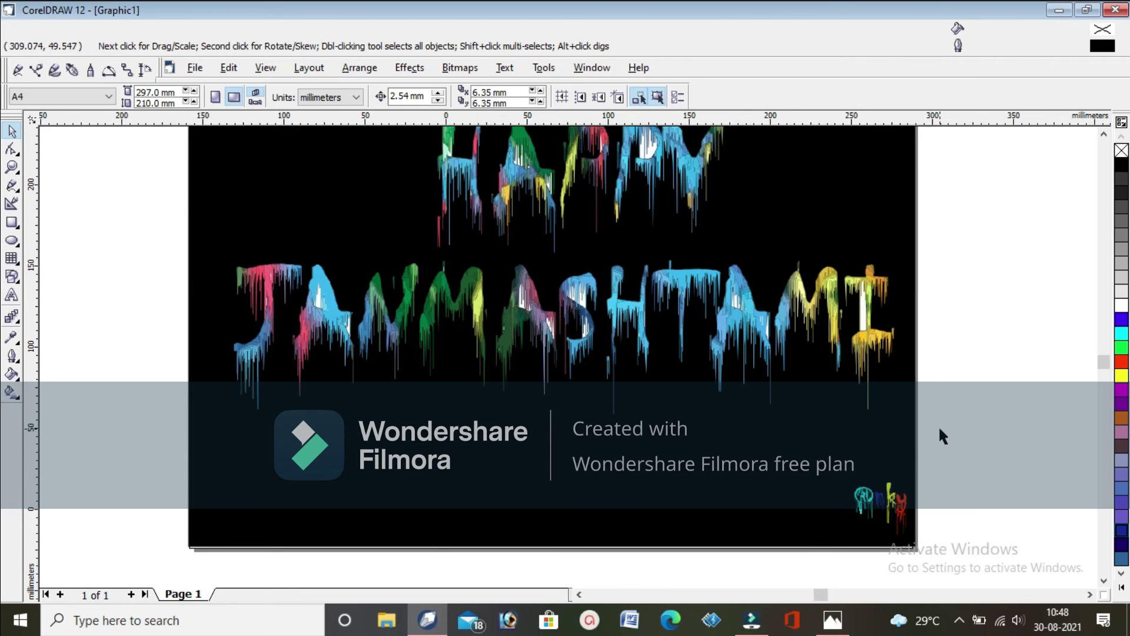
pyautogui.scroll(-2, 938, 425)
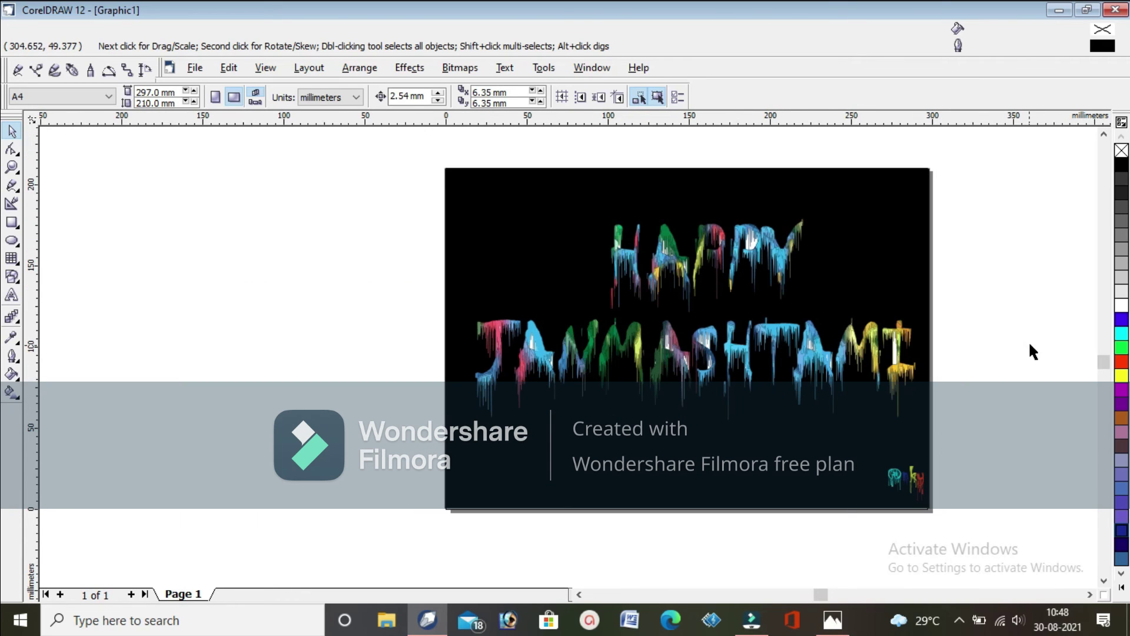
pyautogui.click(196, 69)
pyautogui.click(246, 165)
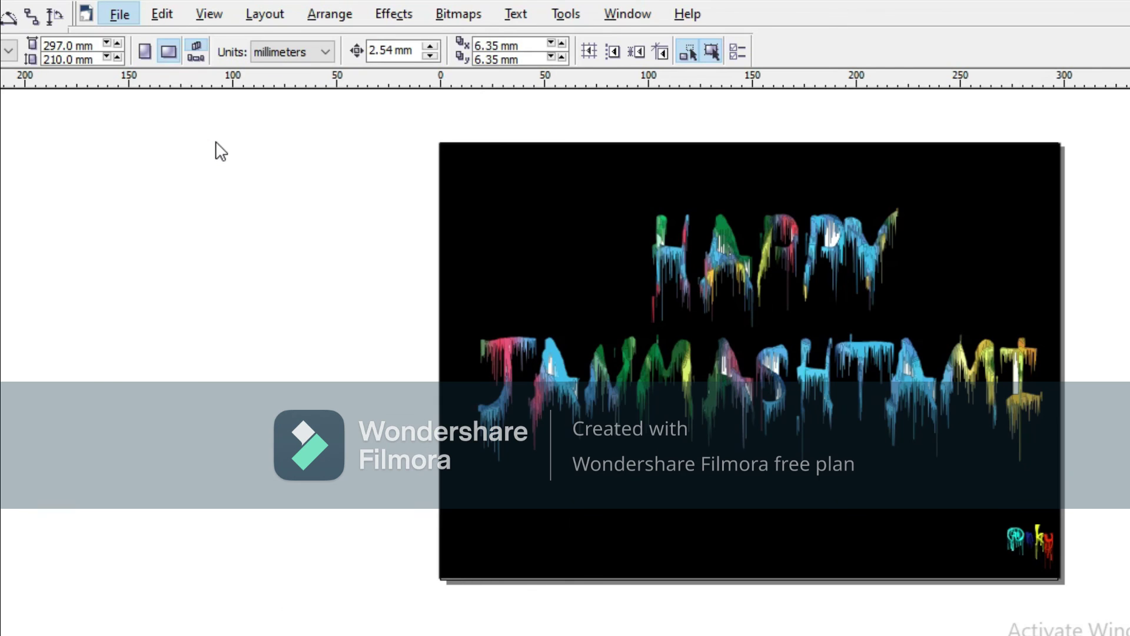
pyautogui.hotkey('ctrl', 's')
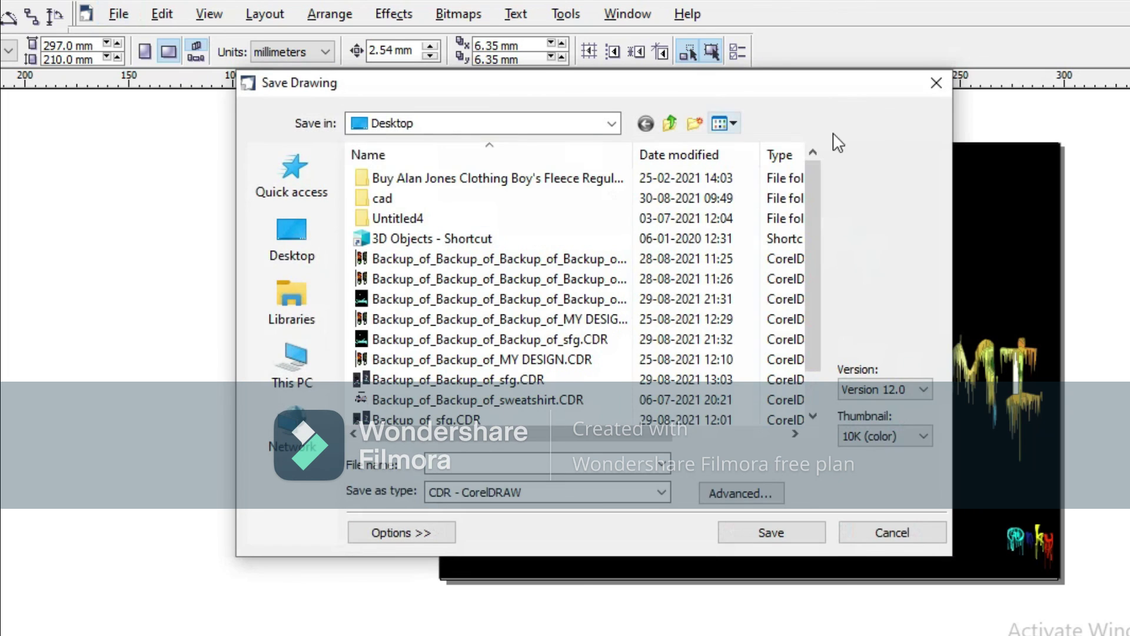
pyautogui.click(288, 235)
pyautogui.click(936, 83)
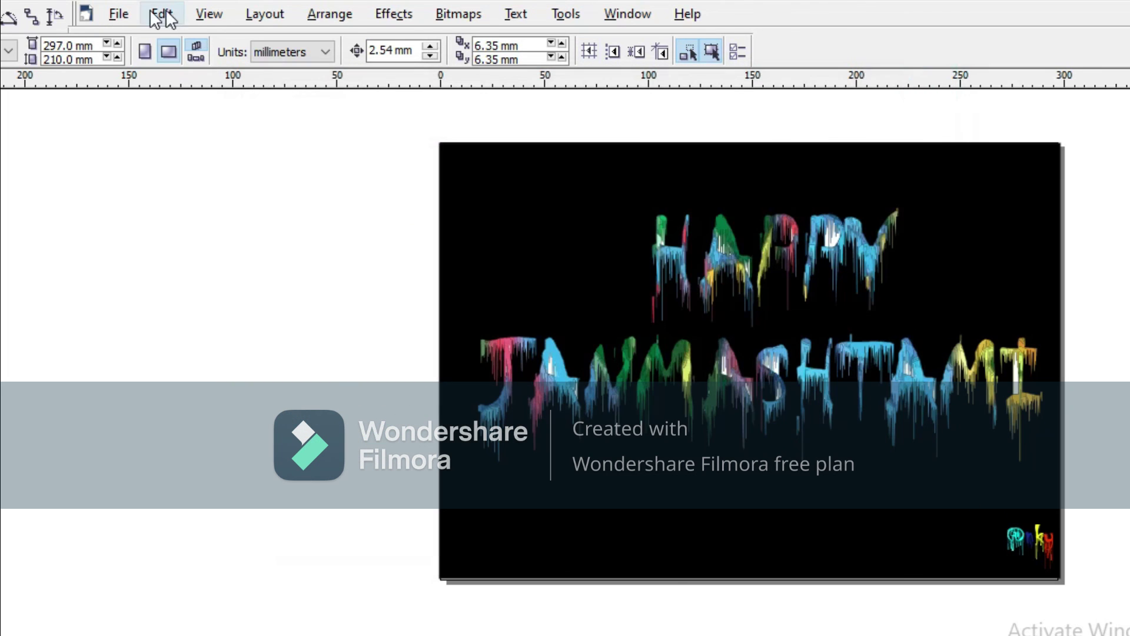
# - Export the greeting to the Desktop as a PNG named janmashtami, with no transparency and an interlaced image
pyautogui.click(119, 14)
pyautogui.click(184, 245)
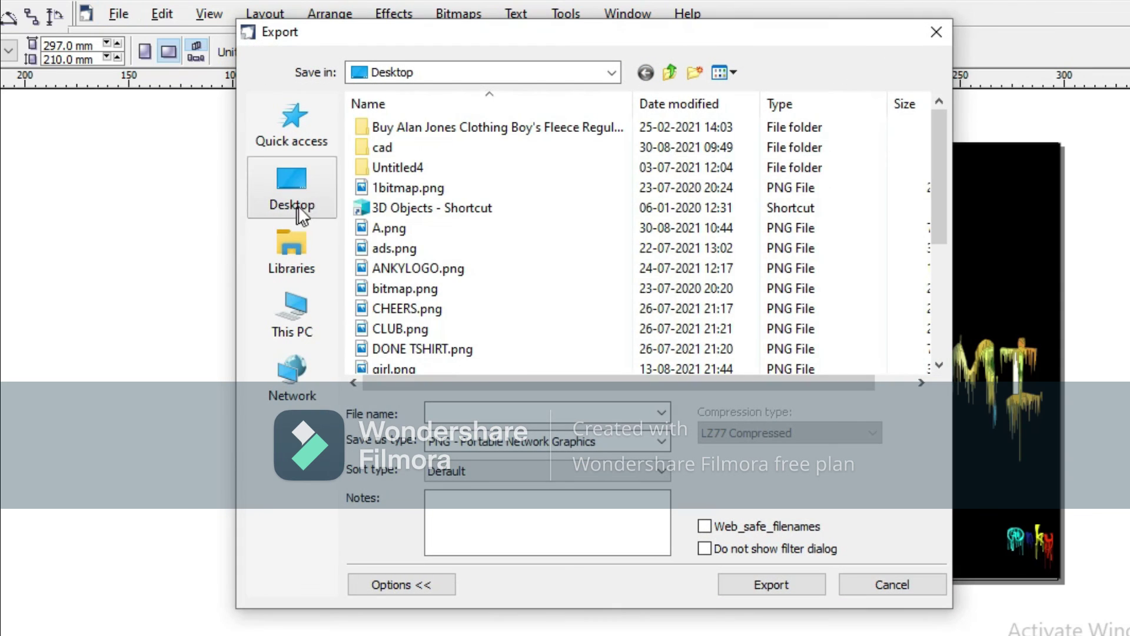
pyautogui.click(310, 201)
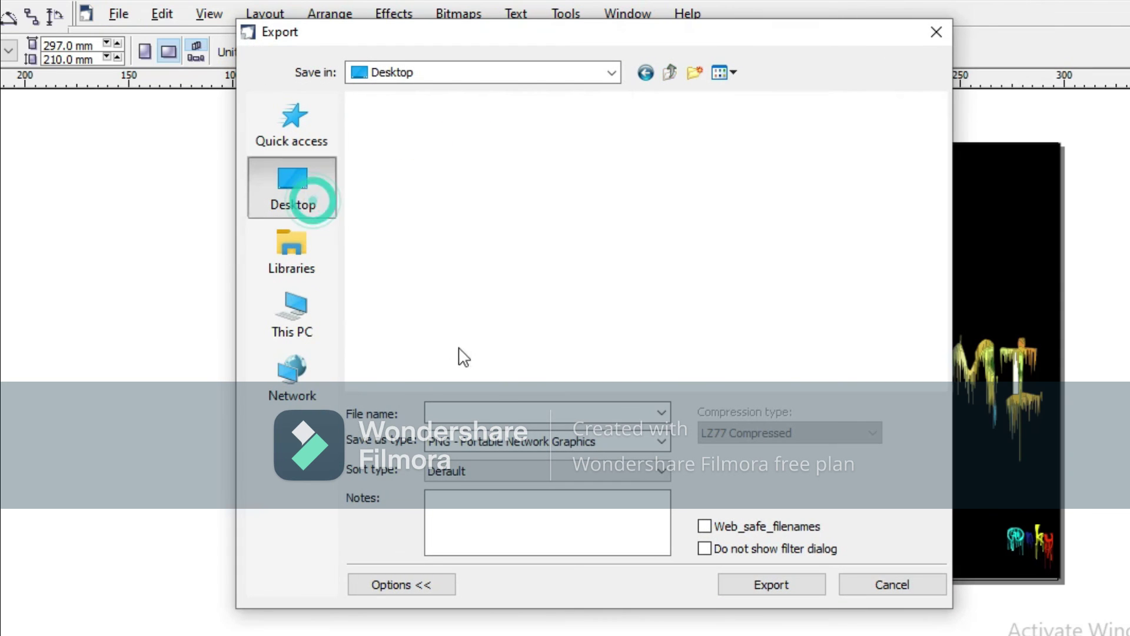
pyautogui.click(498, 411)
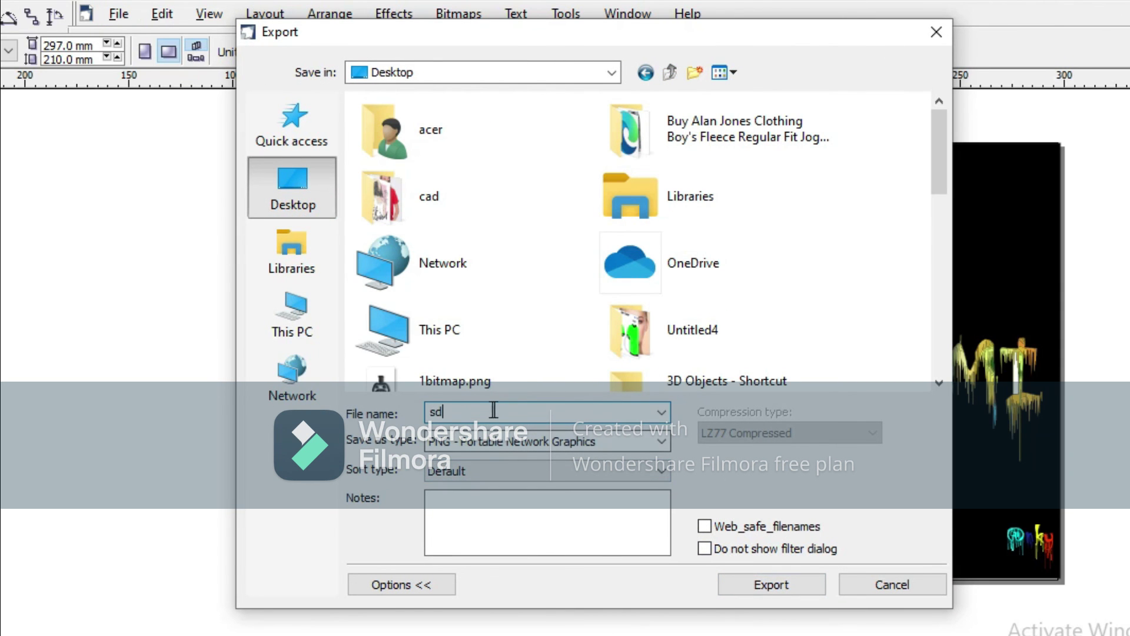
pyautogui.moveTo(495, 410); pyautogui.dragTo(348, 403)
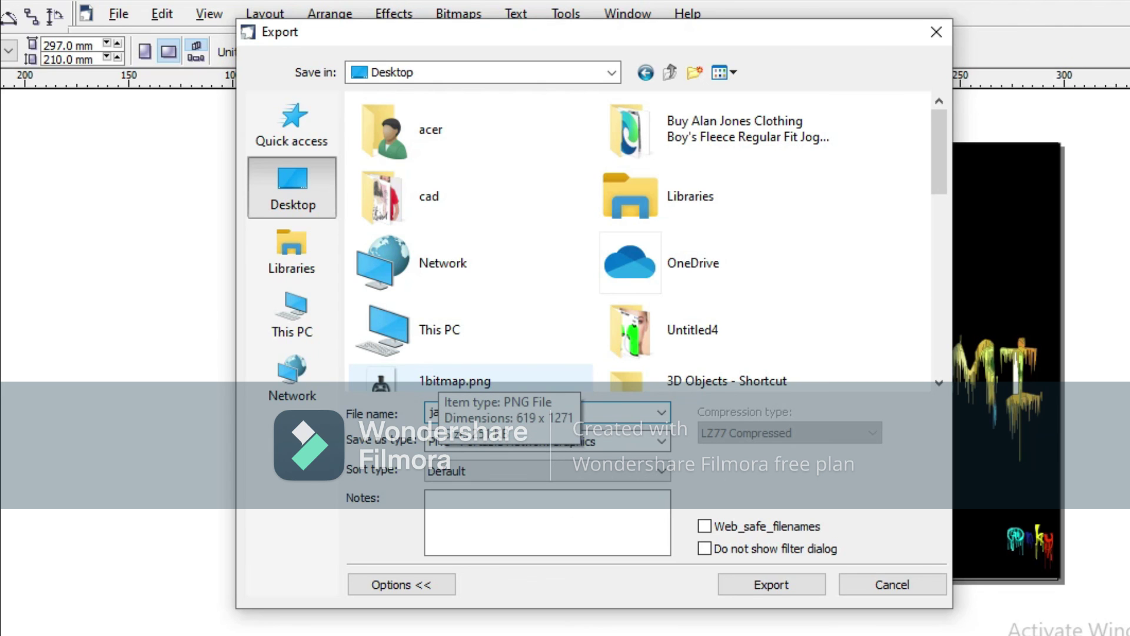
pyautogui.write('janmashtami')
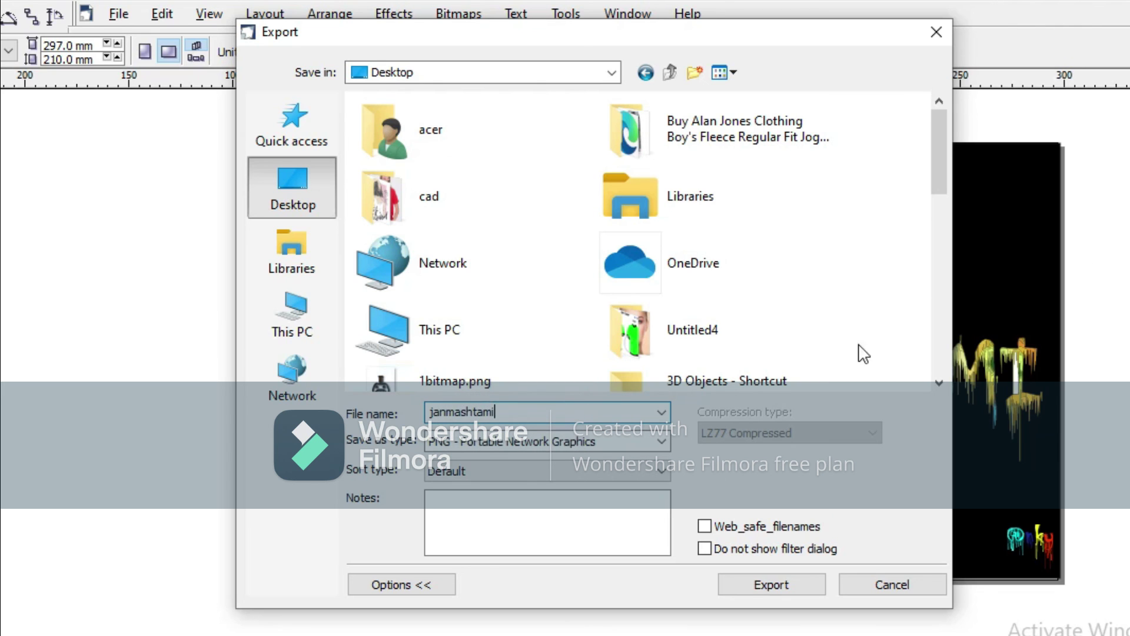
pyautogui.click(776, 580)
pyautogui.click(598, 529)
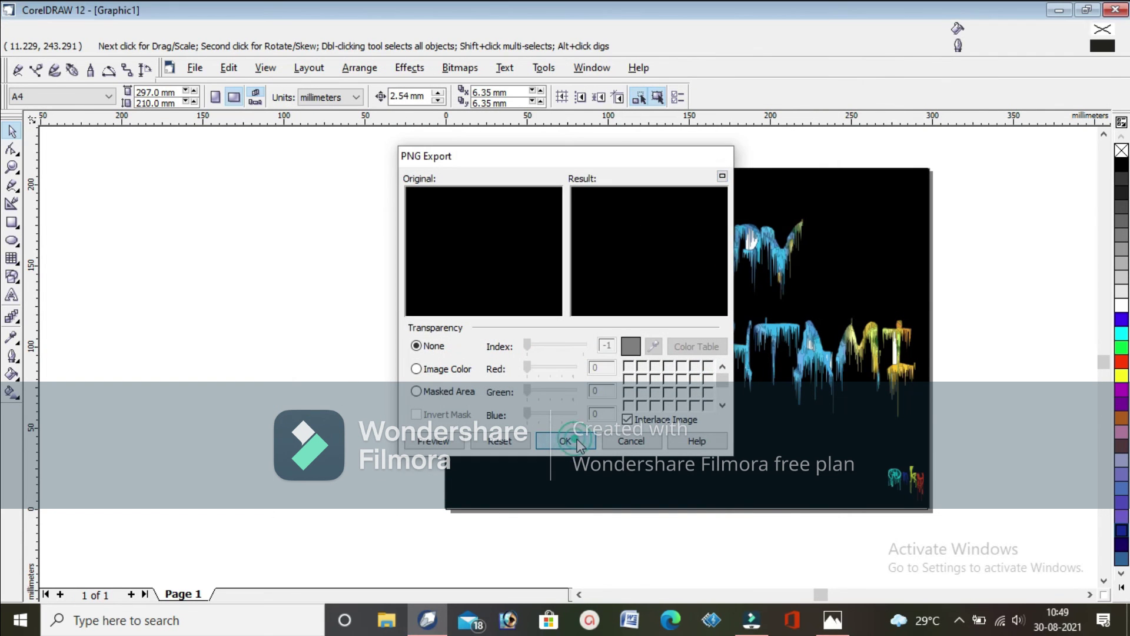
pyautogui.click(576, 438)
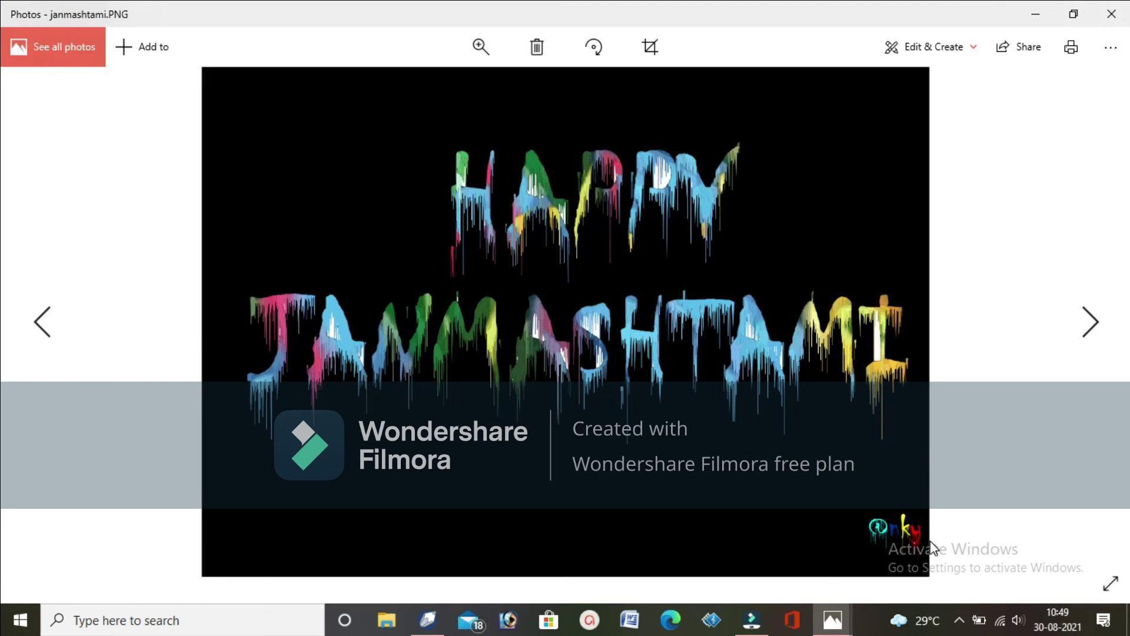
# - Examine the dripping lettering and the signature of the exported janmashtami.PNG up close in Photos
pyautogui.scroll(3, 929, 507)
pyautogui.moveTo(871, 429)
pyautogui.mouseDown()
pyautogui.moveTo(776, 300)
pyautogui.moveTo(935, 504)
pyautogui.moveTo(932, 540)
pyautogui.mouseUp()
pyautogui.moveTo(693, 351); pyautogui.dragTo(797, 483)
pyautogui.moveTo(763, 304); pyautogui.dragTo(788, 390)
pyautogui.doubleClick(788, 391)
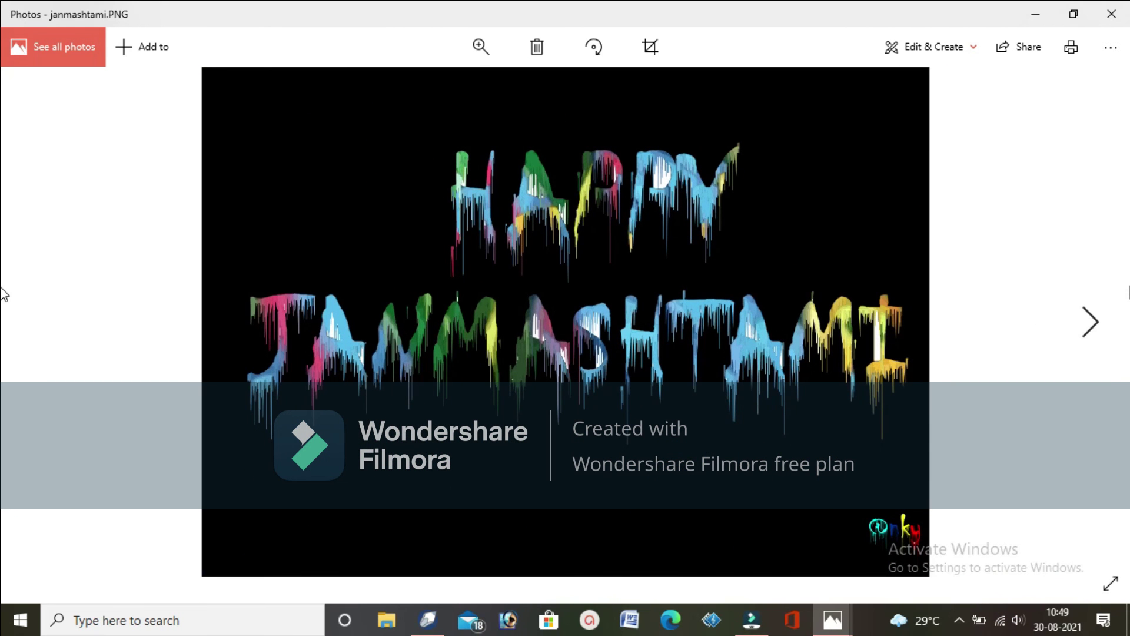